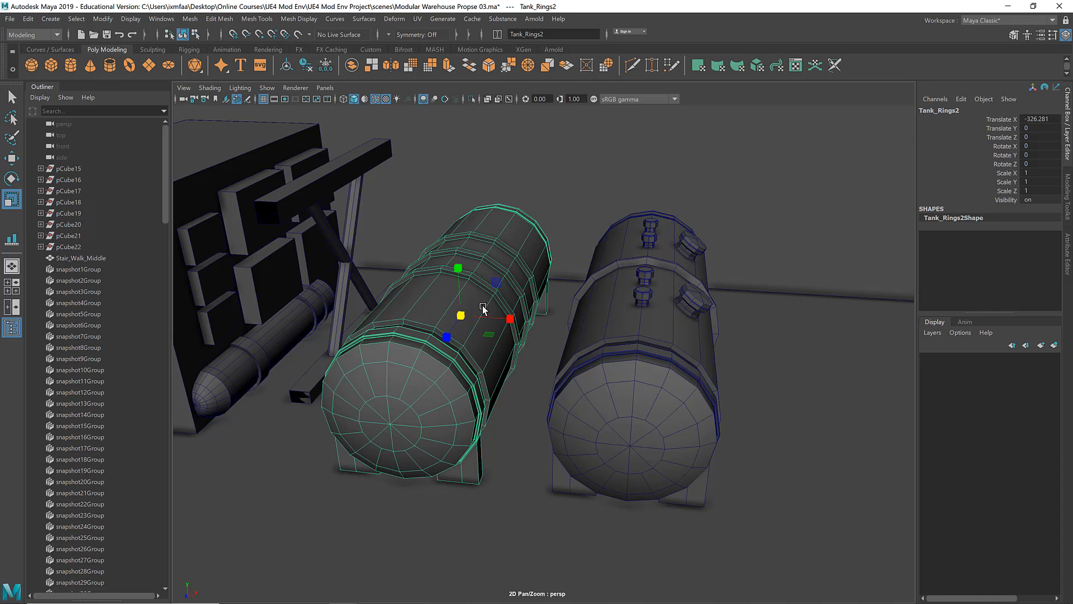
# Step: Isolate the tank with three middle rings and separate its mesh into individual parts
pyautogui.keyDown('alt'); pyautogui.moveTo(481, 306); pyautogui.dragTo(477, 240); pyautogui.keyUp('alt')
pyautogui.press('f')
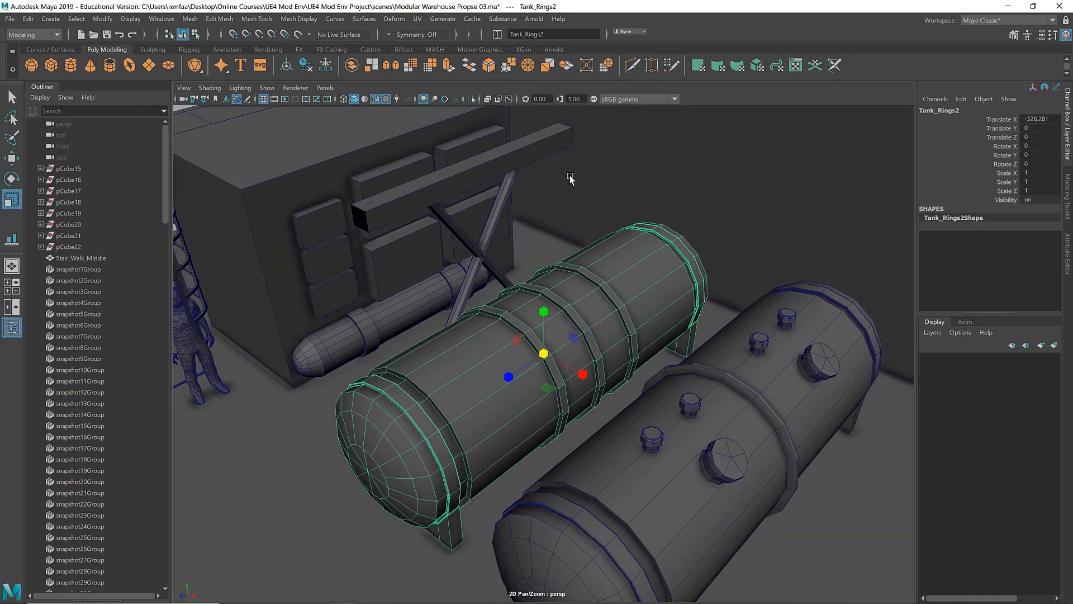
pyautogui.keyDown('alt'); pyautogui.moveTo(570, 178); pyautogui.dragTo(638, 235); pyautogui.keyUp('alt')
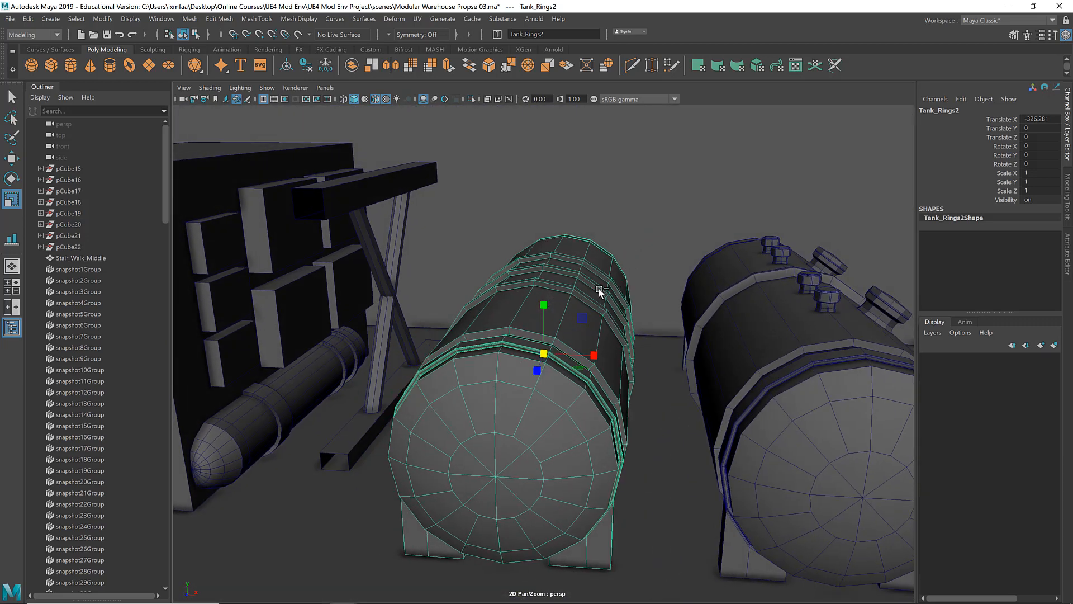
pyautogui.hotkey('ctrl', '1')
pyautogui.keyDown('alt'); pyautogui.moveTo(599, 288); pyautogui.dragTo(572, 297); pyautogui.keyUp('alt')
pyautogui.keyDown('shift'); pyautogui.moveTo(572, 297); pyautogui.dragTo(558, 482, button='right'); pyautogui.keyUp('shift')
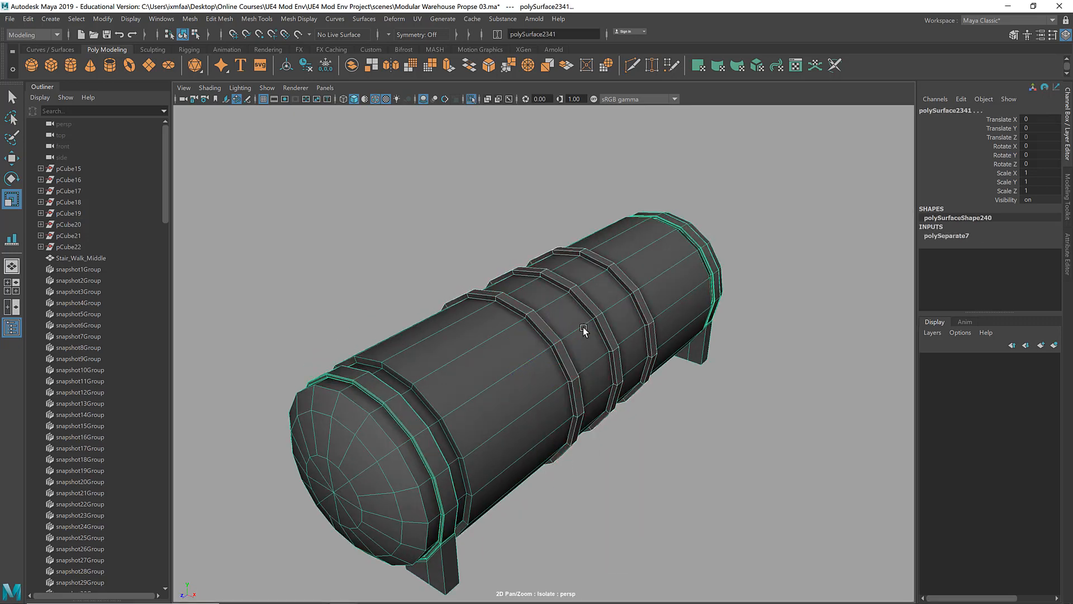
# Step: Delete the two outer rings of the three middle rings, keeping the central one
pyautogui.click(527, 319)
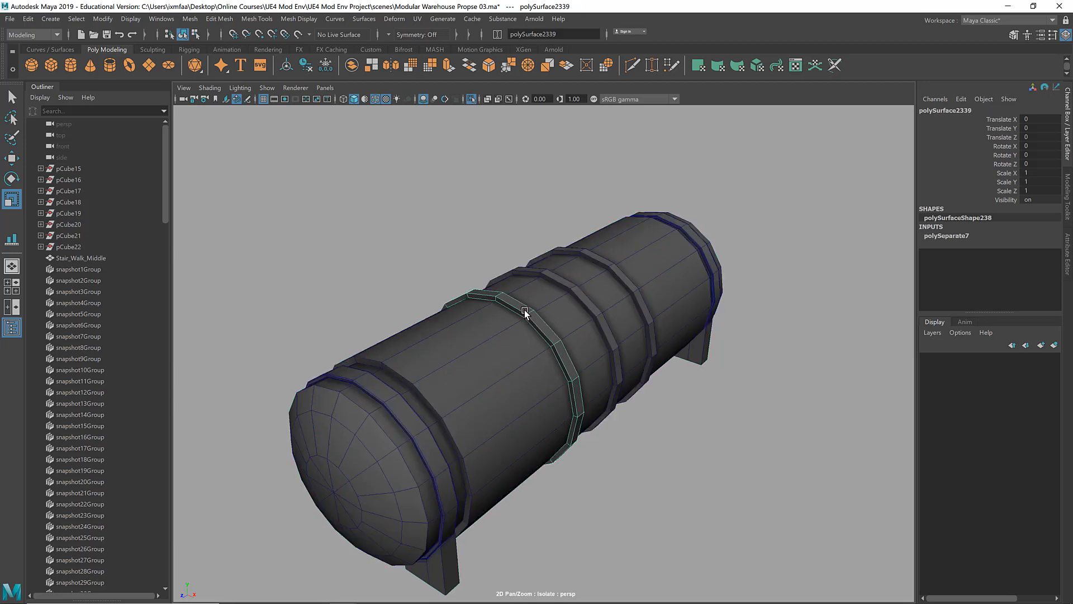
pyautogui.moveTo(576, 334)
pyautogui.keyDown('alt'); pyautogui.mouseDown()
pyautogui.moveTo(583, 330)
pyautogui.moveTo(570, 334)
pyautogui.mouseUp(); pyautogui.keyUp('alt')
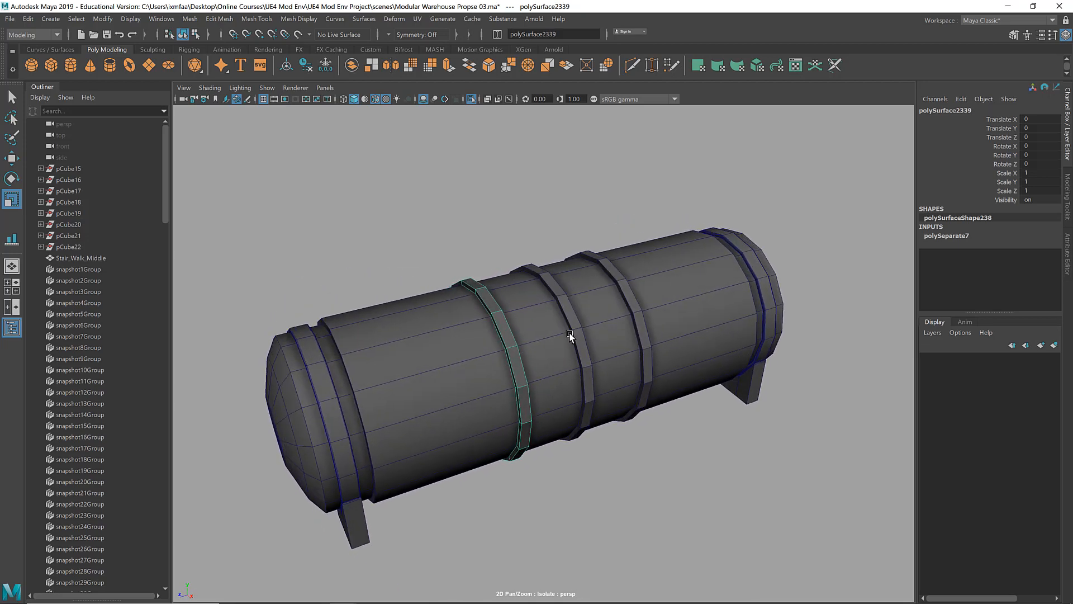
pyautogui.keyDown('shift'); pyautogui.click(627, 295); pyautogui.keyUp('shift')
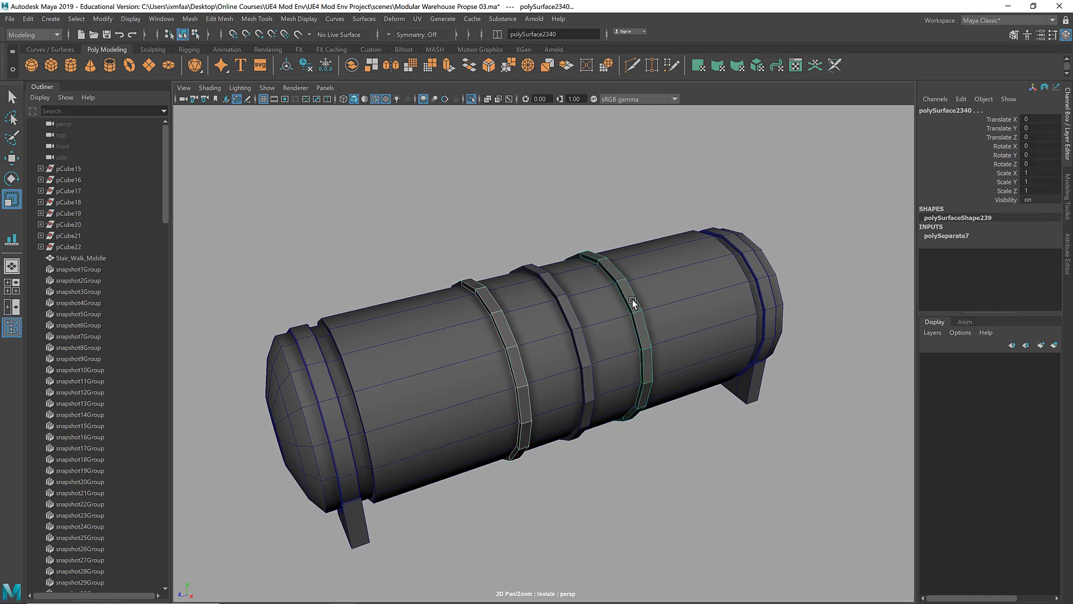
pyautogui.press('Delete')
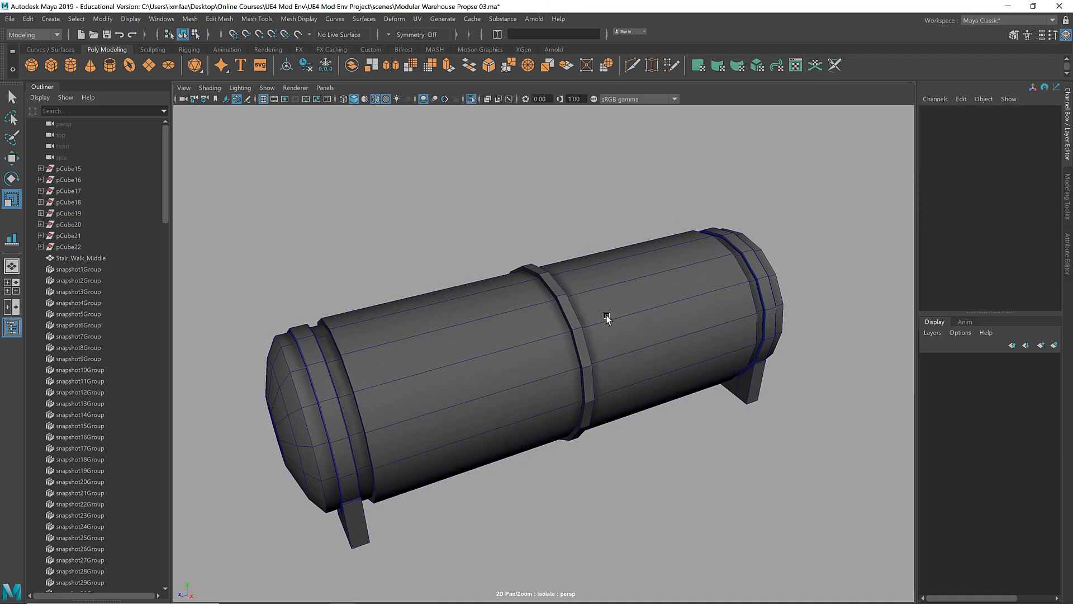
# Step: Undo the ring deletion and the mesh separation, and bring the whole scene back into view
pyautogui.hotkey('ctrl', 'z')
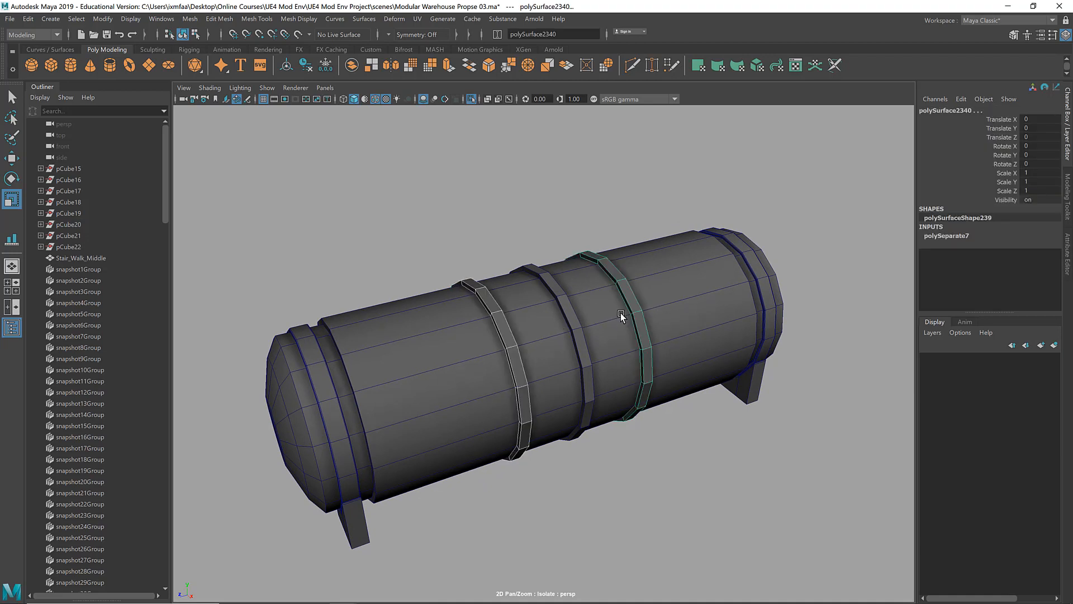
pyautogui.hotkey('ctrl', 'z')
pyautogui.hotkey('ctrl', 'z')
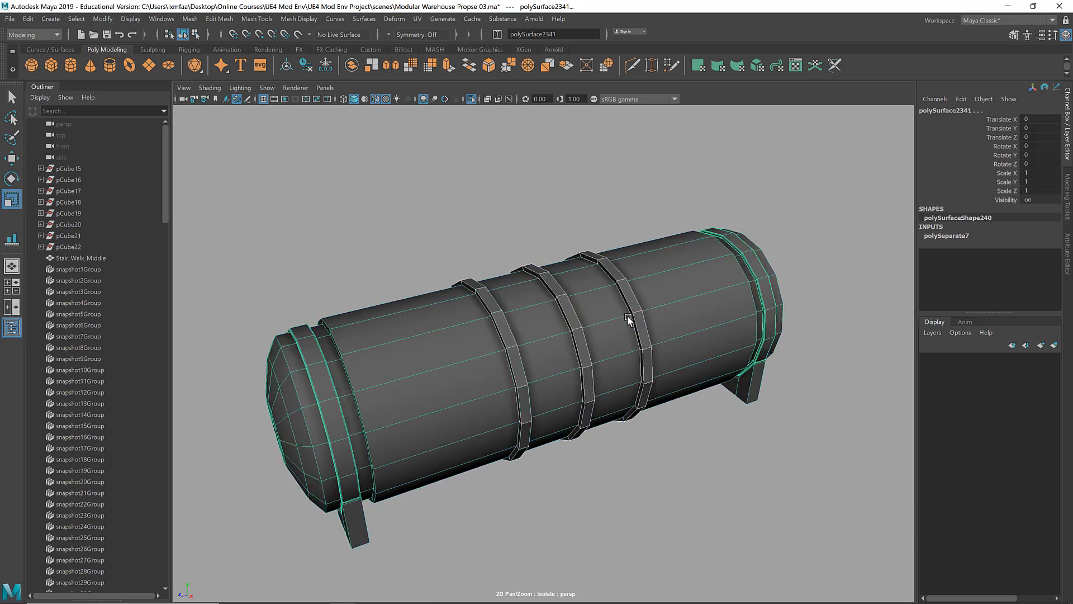
pyautogui.hotkey('ctrl', '1')
pyautogui.keyDown('alt'); pyautogui.moveTo(664, 292); pyautogui.dragTo(624, 311); pyautogui.keyUp('alt')
pyautogui.hotkey('ctrl', '1')
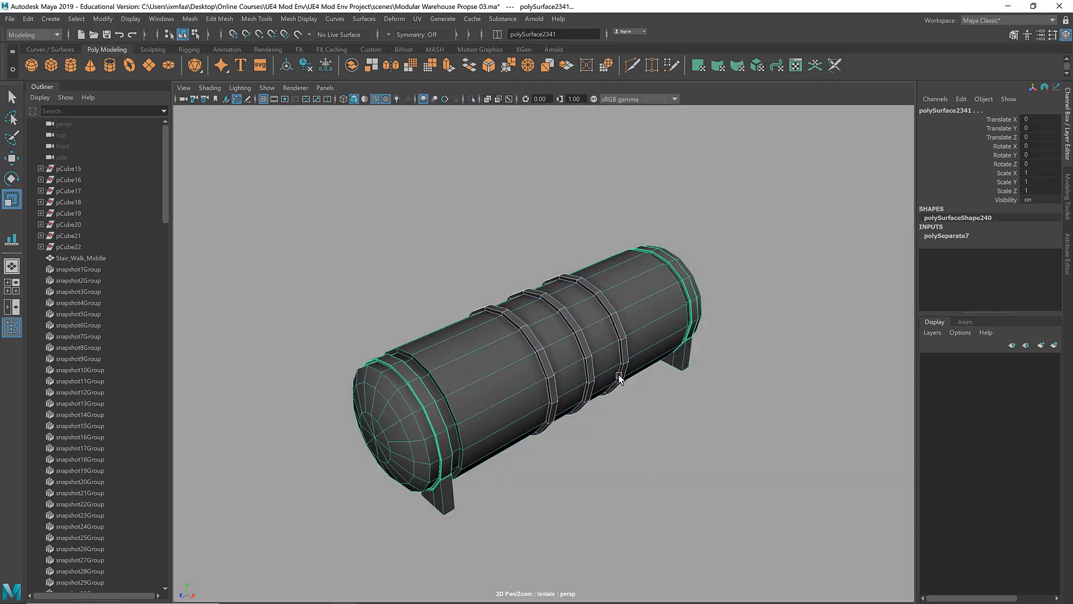
pyautogui.click(592, 323)
pyautogui.hotkey('ctrl', '1')
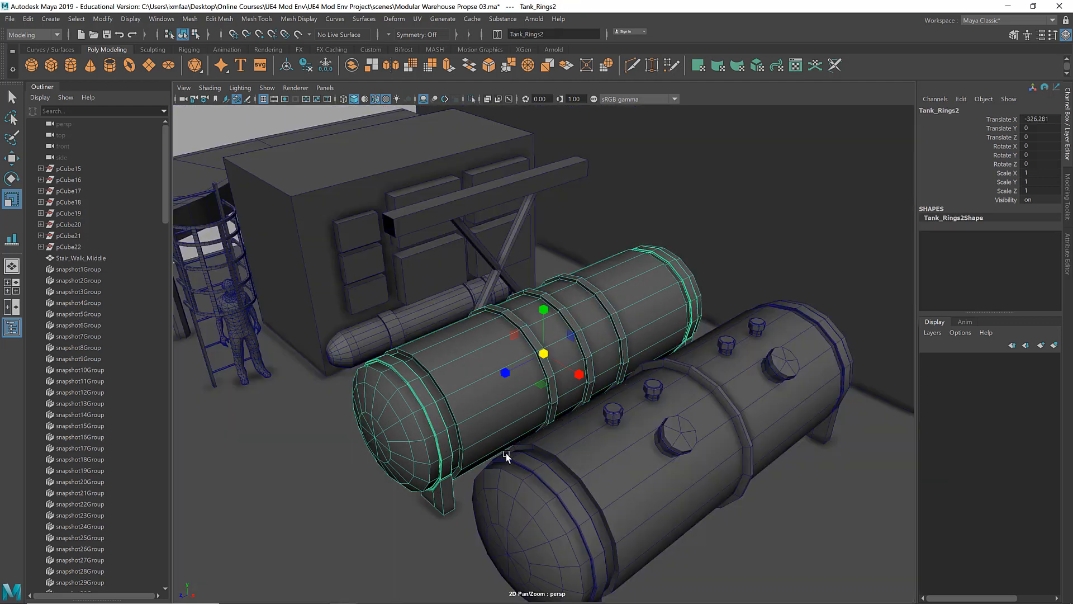
# Step: Select the tank with a single middle ring and examine its ring, valve caps and hatches from several angles
pyautogui.scroll(-2, 506, 453)
pyautogui.keyDown('alt'); pyautogui.moveTo(505, 453); pyautogui.dragTo(495, 441, button='middle'); pyautogui.keyUp('alt')
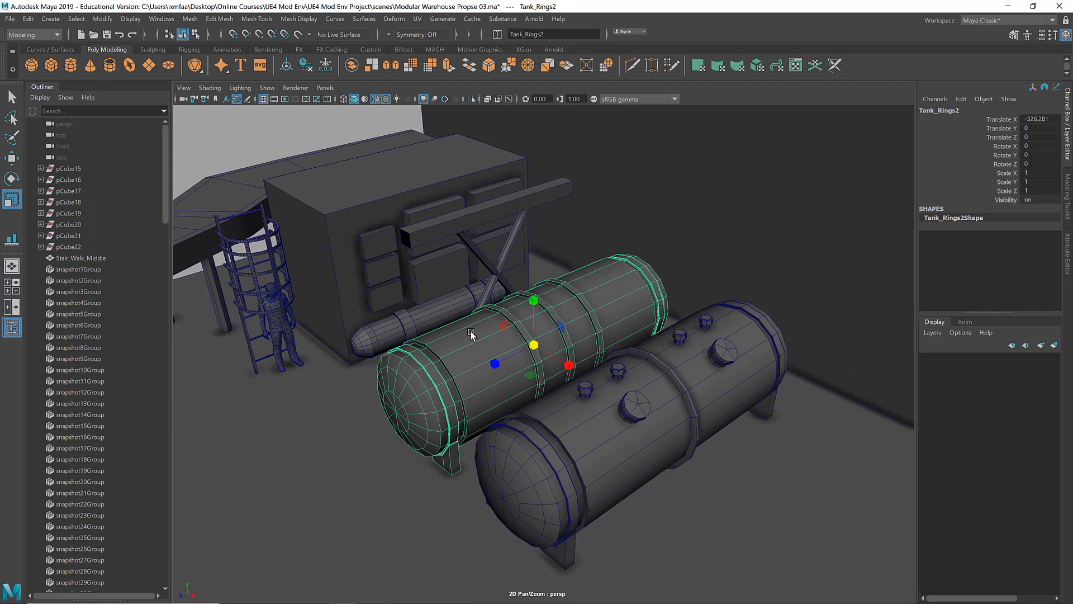
pyautogui.click(678, 391)
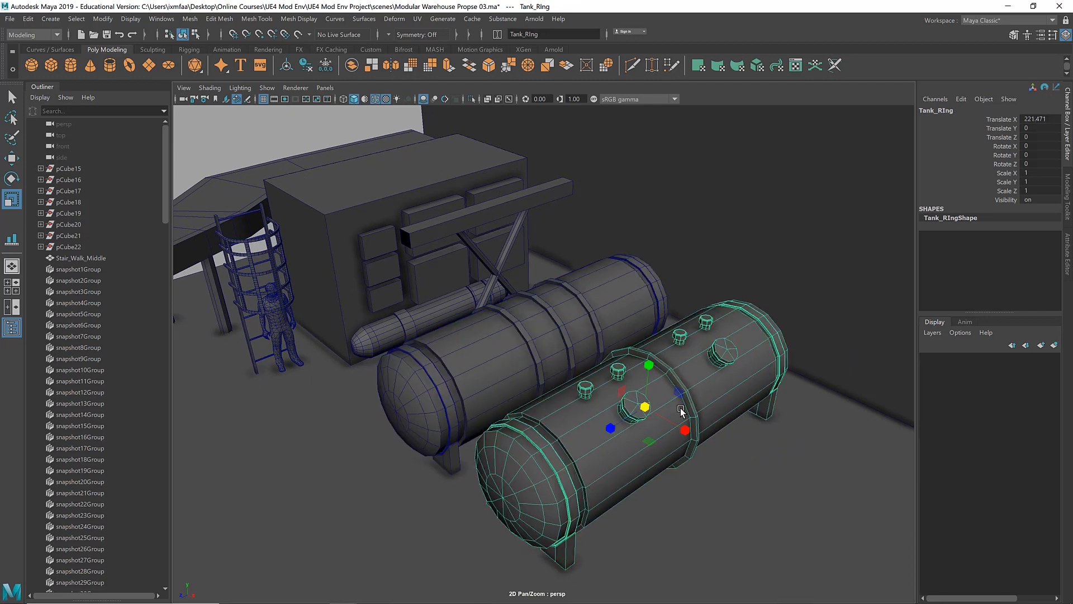
pyautogui.keyDown('alt'); pyautogui.moveTo(700, 414); pyautogui.dragTo(619, 242); pyautogui.keyUp('alt')
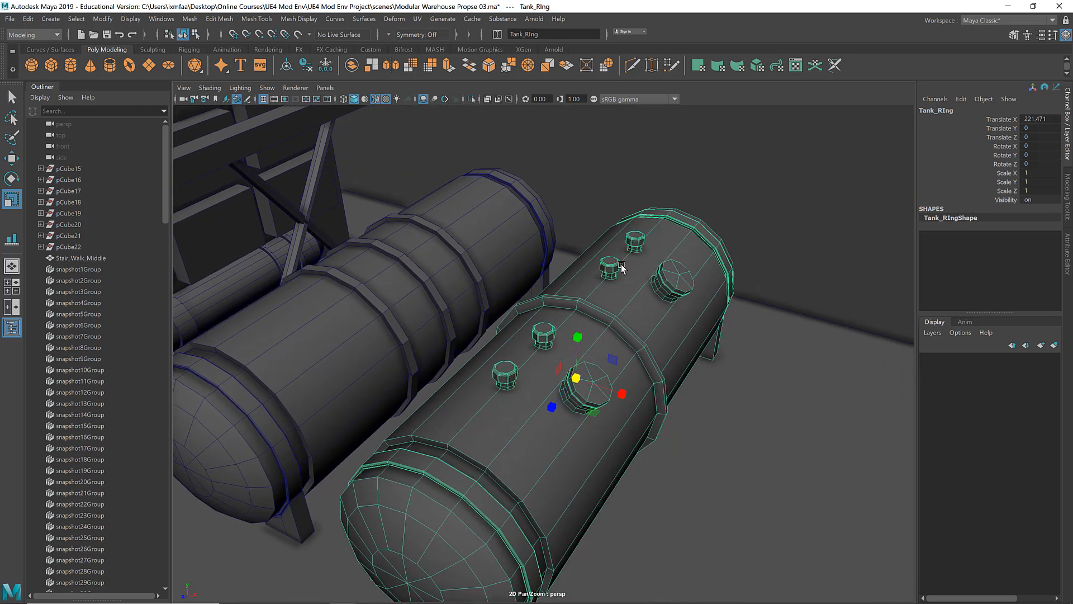
pyautogui.keyDown('alt'); pyautogui.moveTo(672, 314); pyautogui.dragTo(496, 288); pyautogui.keyUp('alt')
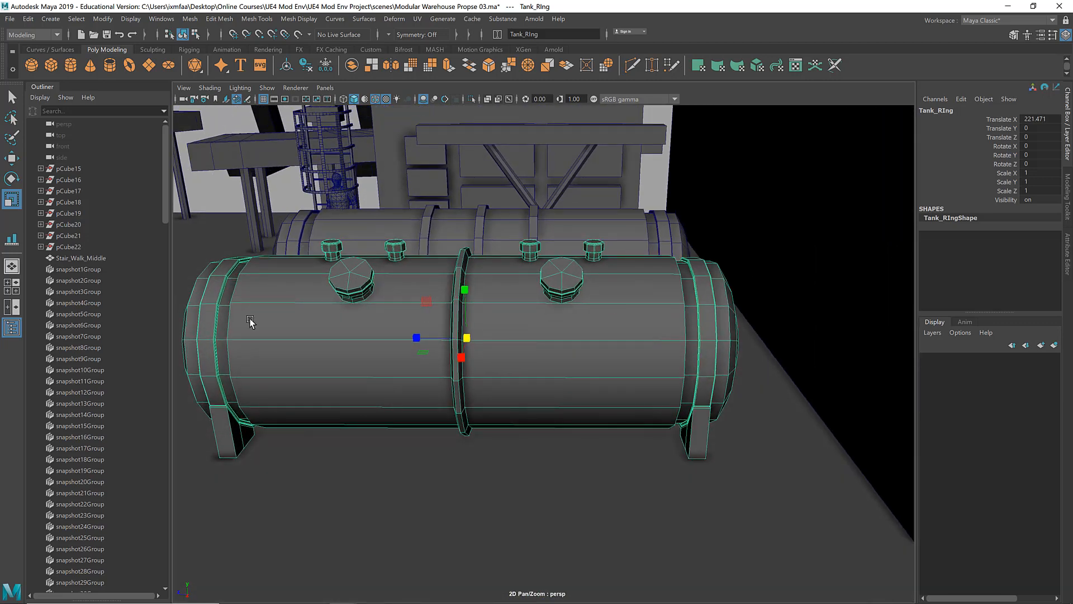
pyautogui.keyDown('alt'); pyautogui.moveTo(428, 316); pyautogui.dragTo(499, 328); pyautogui.keyUp('alt')
pyautogui.keyDown('alt'); pyautogui.moveTo(576, 364); pyautogui.dragTo(517, 270); pyautogui.keyUp('alt')
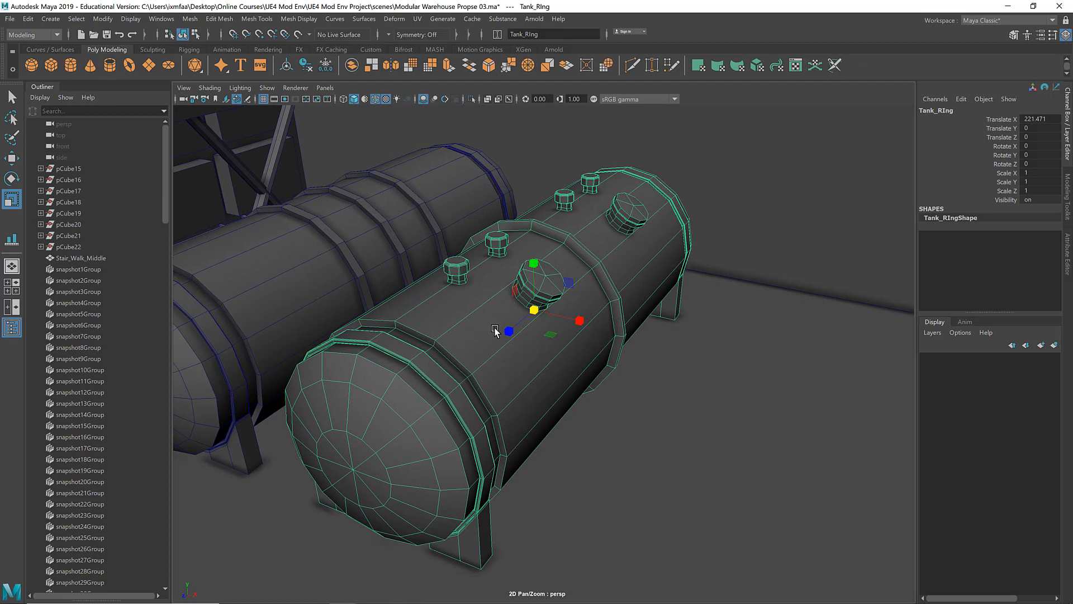
pyautogui.press('w')
pyautogui.keyDown('alt'); pyautogui.moveTo(453, 330); pyautogui.dragTo(465, 330); pyautogui.keyUp('alt')
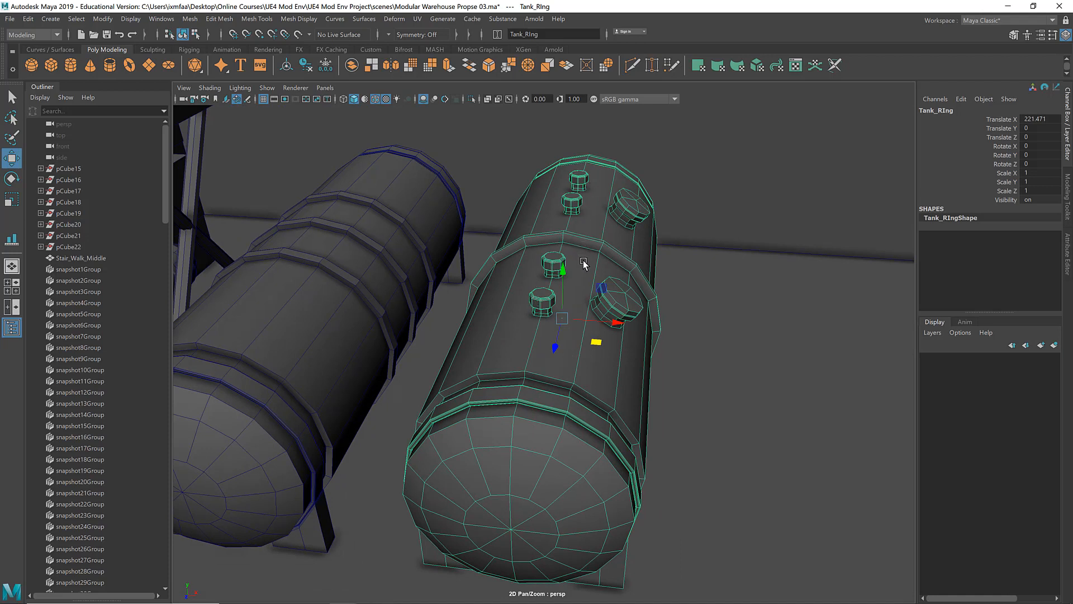
pyautogui.keyDown('alt'); pyautogui.moveTo(556, 272); pyautogui.dragTo(527, 276); pyautogui.keyUp('alt')
pyautogui.scroll(-5, 527, 275)
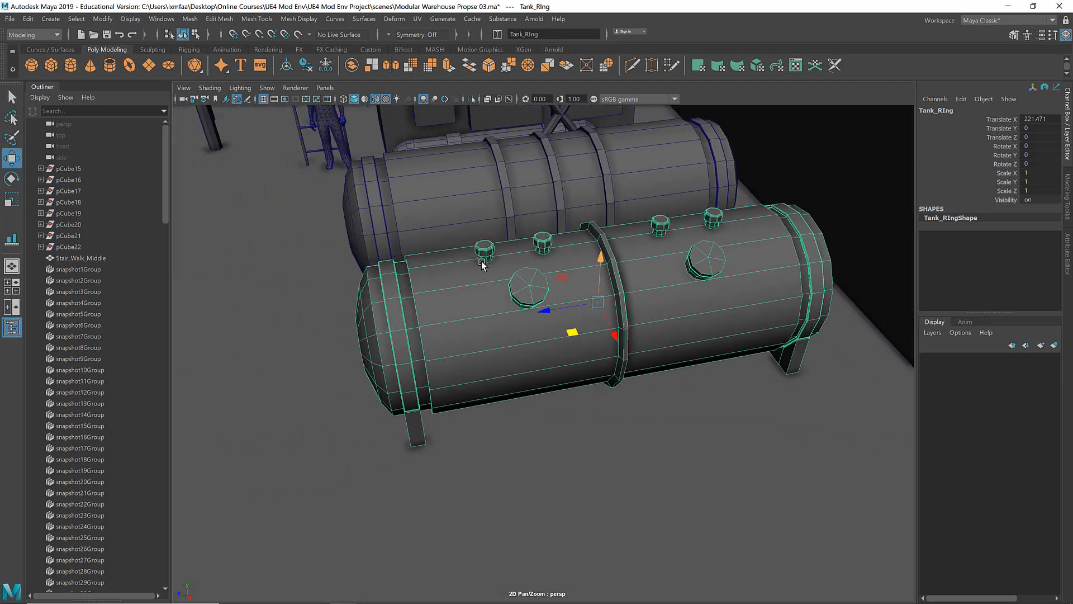
# Step: Duplicate the single-ring tank and move the copy along its length, end to end with the original, to about Z 635.8
pyautogui.hotkey('ctrl', 'd')
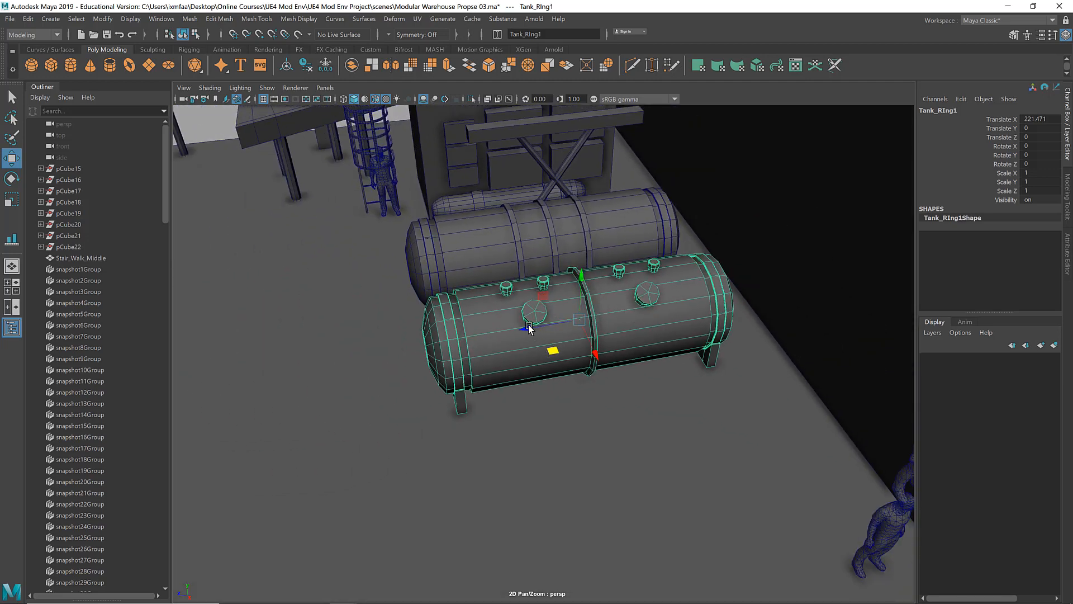
pyautogui.moveTo(529, 326); pyautogui.dragTo(172, 377)
pyautogui.scroll(-4, 335, 366)
pyautogui.keyDown('alt'); pyautogui.moveTo(347, 364); pyautogui.dragTo(470, 350); pyautogui.keyUp('alt')
# Step: Duplicate the pair of end-to-end tanks repeatedly sideways into five parallel rows
pyautogui.keyDown('shift'); pyautogui.click(489, 325); pyautogui.keyUp('shift')
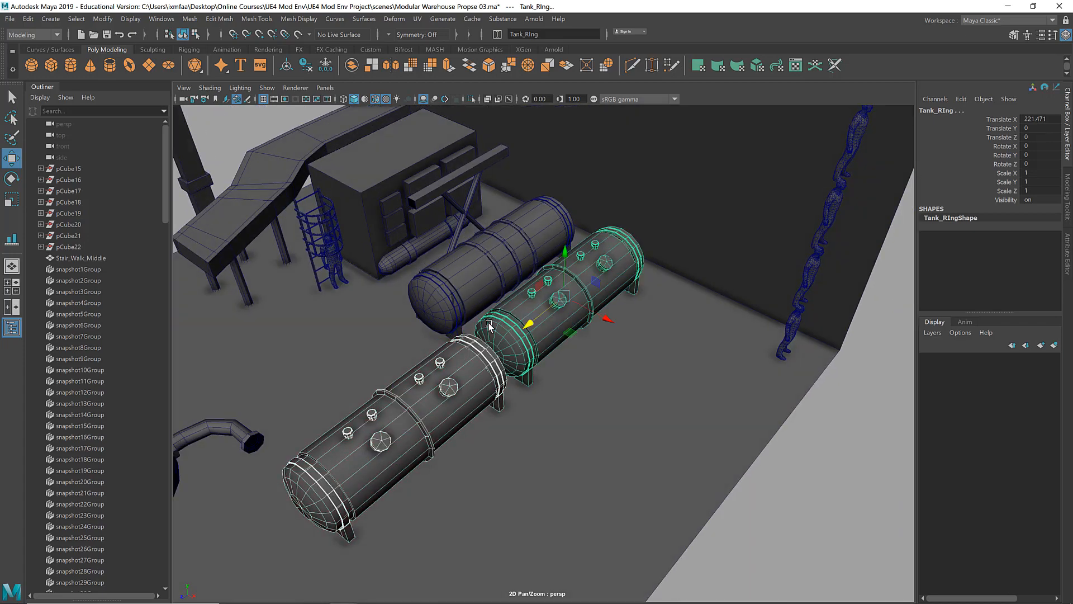
pyautogui.scroll(-3, 554, 336)
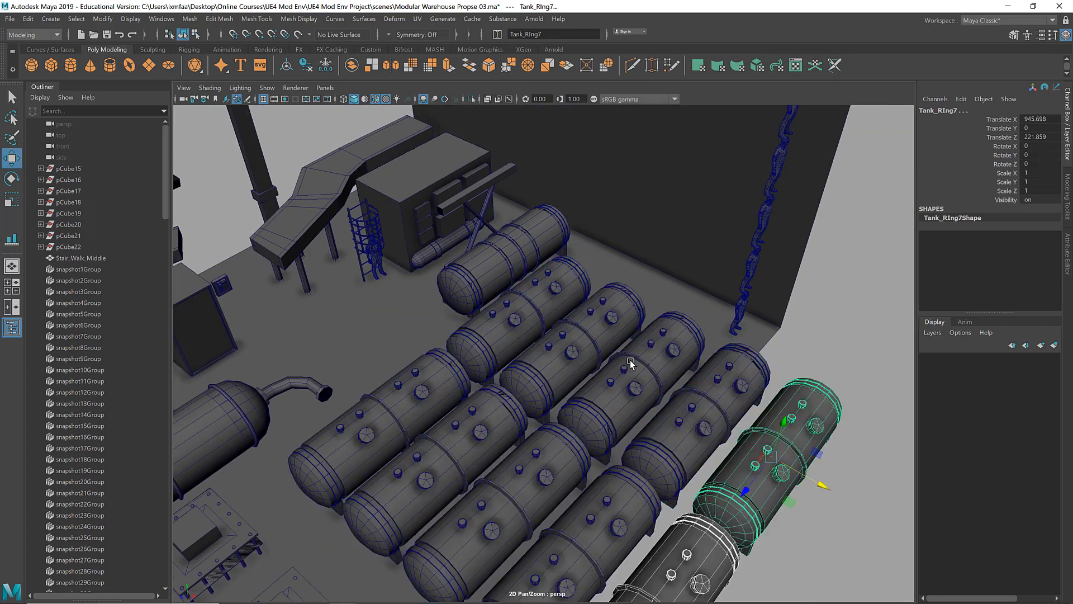
pyautogui.keyDown('alt'); pyautogui.moveTo(635, 360); pyautogui.dragTo(756, 307); pyautogui.keyUp('alt')
pyautogui.press('Delete')
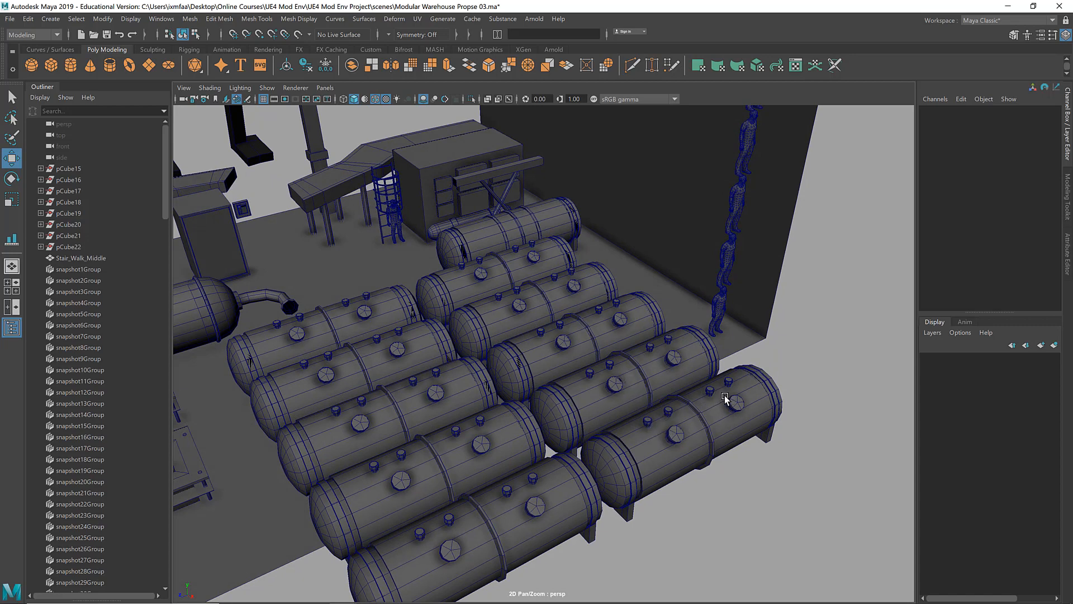
pyautogui.keyDown('alt'); pyautogui.moveTo(712, 399); pyautogui.dragTo(708, 401); pyautogui.keyUp('alt')
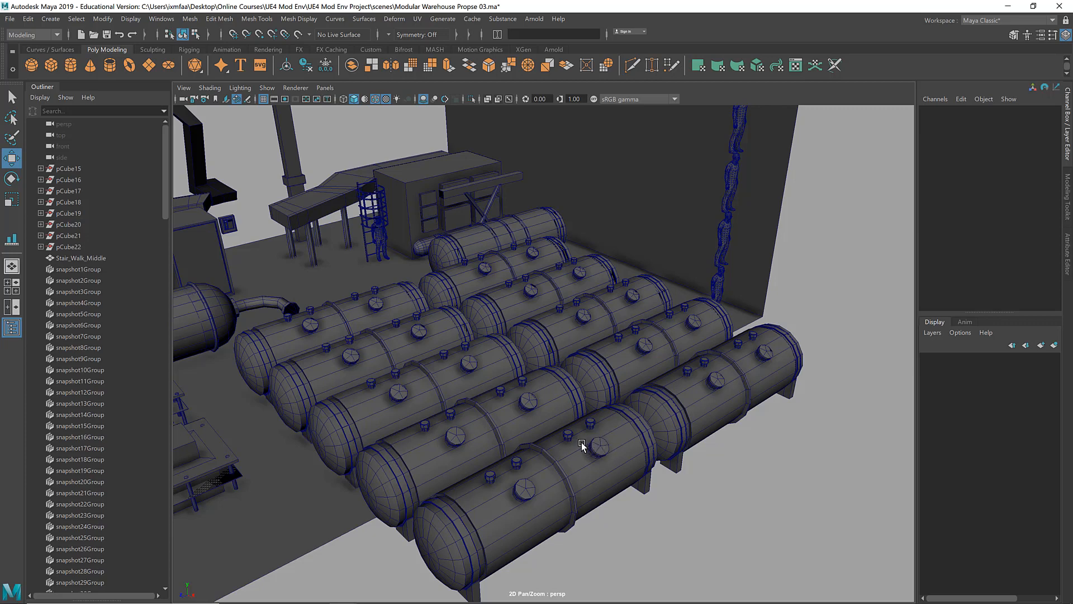
# Step: Undo all the tank duplications so only the original single-ring tank remains
pyautogui.hotkey('ctrl', 'z')
pyautogui.hotkey('ctrl', 'z')
pyautogui.hotkey('ctrl', 'z')
pyautogui.hotkey('ctrl', 'z')
pyautogui.hotkey('ctrl', 'z')
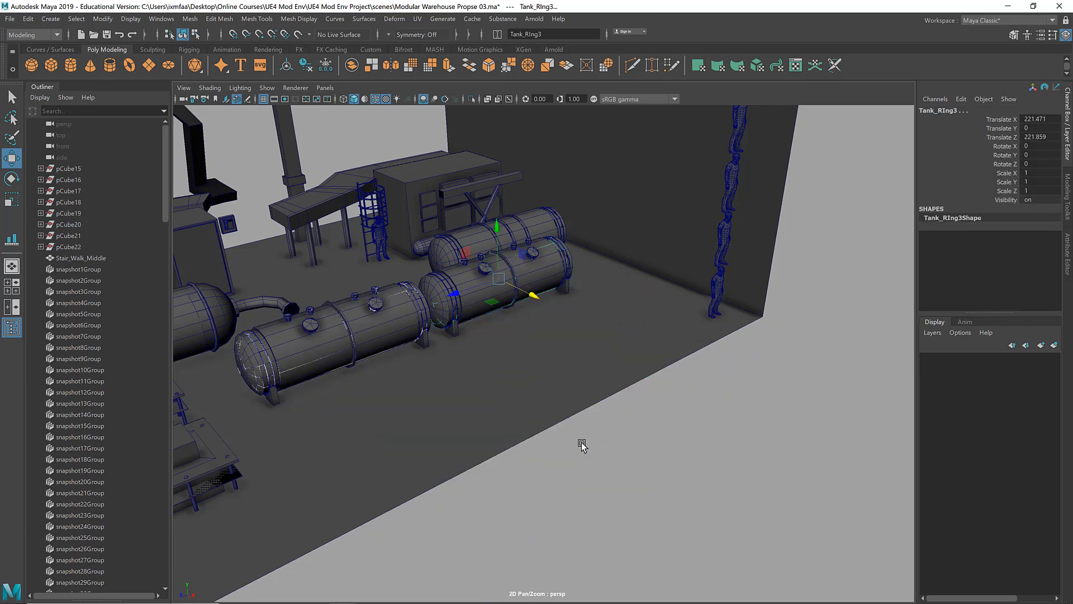
pyautogui.hotkey('ctrl', 'z')
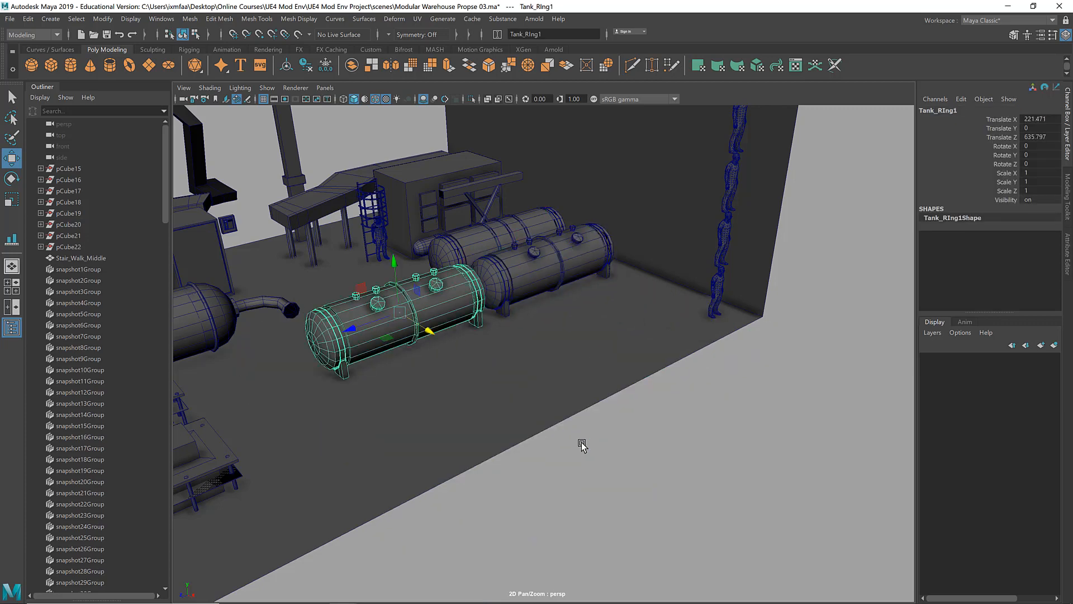
pyautogui.keyDown('alt'); pyautogui.moveTo(519, 374); pyautogui.dragTo(583, 433, button='middle'); pyautogui.keyUp('alt')
pyautogui.hotkey('ctrl', 'z')
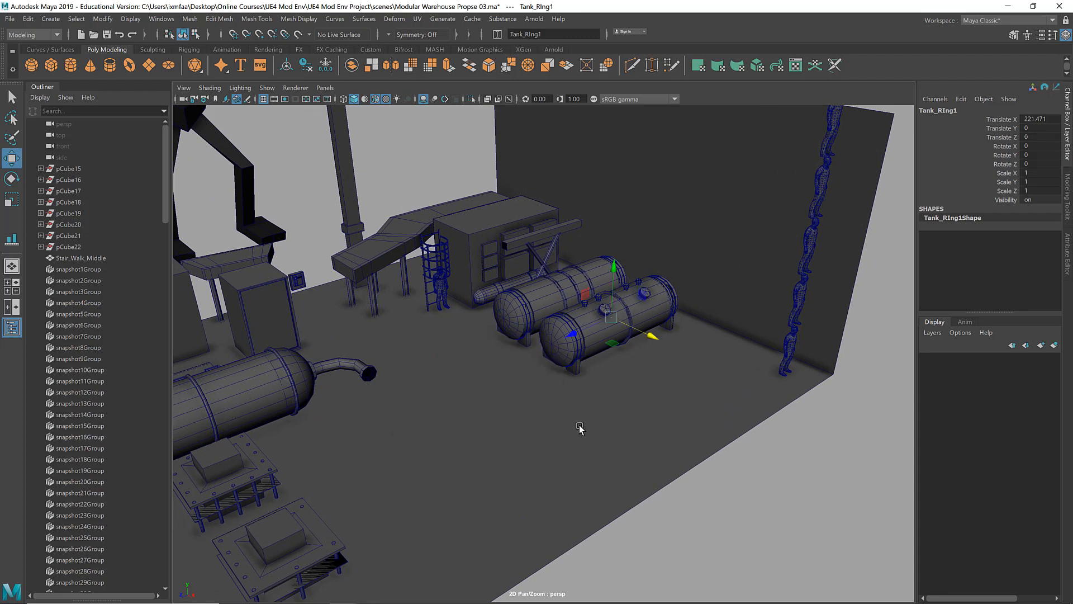
pyautogui.click(630, 384)
pyautogui.click(597, 340)
pyautogui.moveTo(654, 337); pyautogui.dragTo(668, 356)
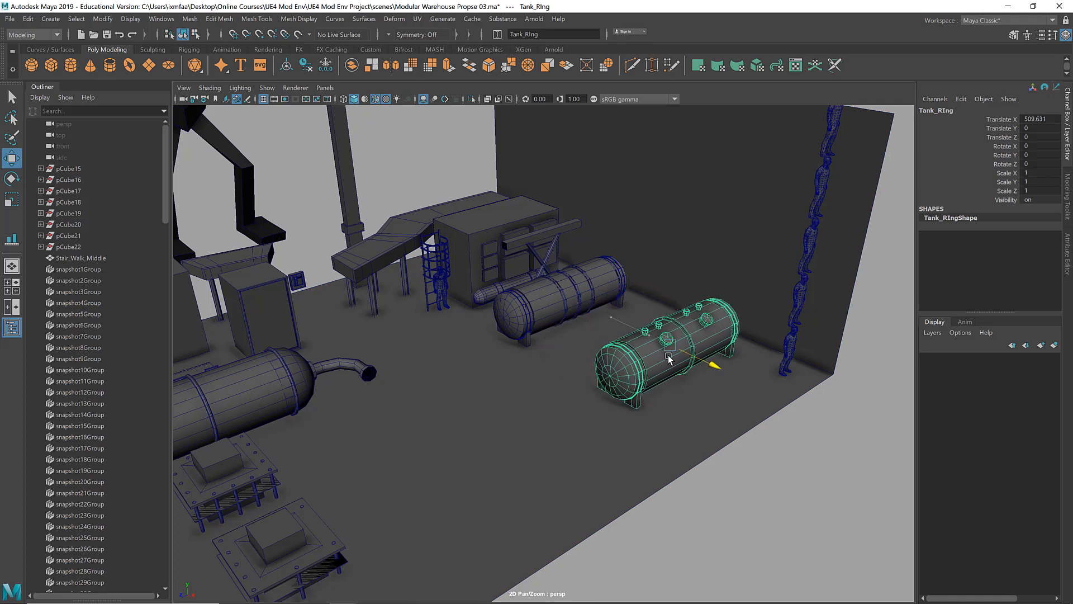
pyautogui.hotkey('ctrl', 'z')
# Step: Duplicate the single-ring tank and move the copy sideways along X to about 496.4
pyautogui.hotkey('ctrl', 'd')
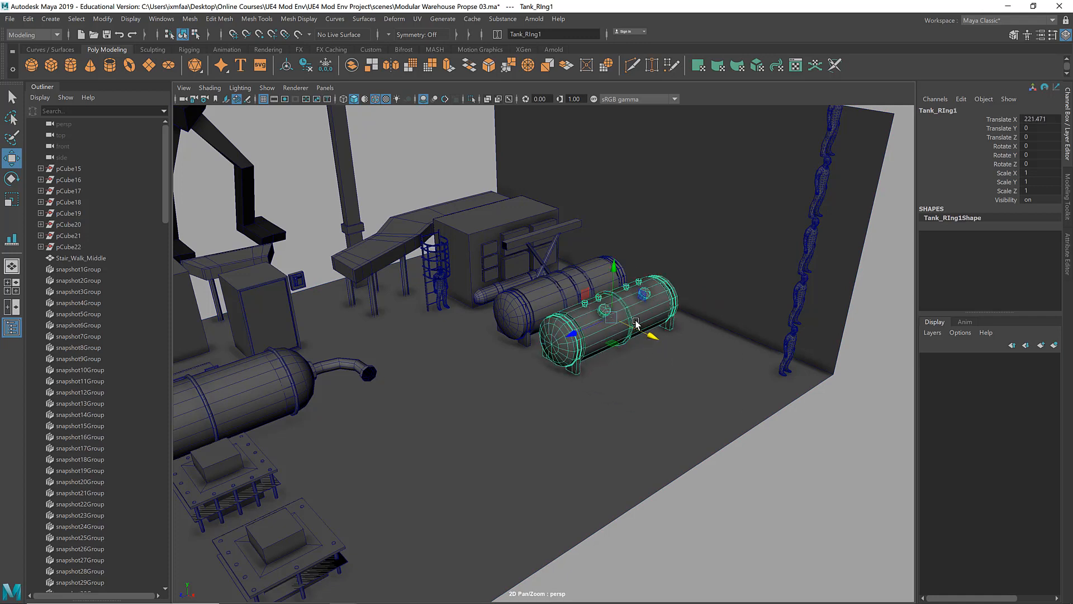
pyautogui.moveTo(652, 339); pyautogui.dragTo(710, 342)
pyautogui.press('f')
pyautogui.keyDown('alt'); pyautogui.moveTo(659, 338); pyautogui.dragTo(868, 348, button='right'); pyautogui.keyUp('alt')
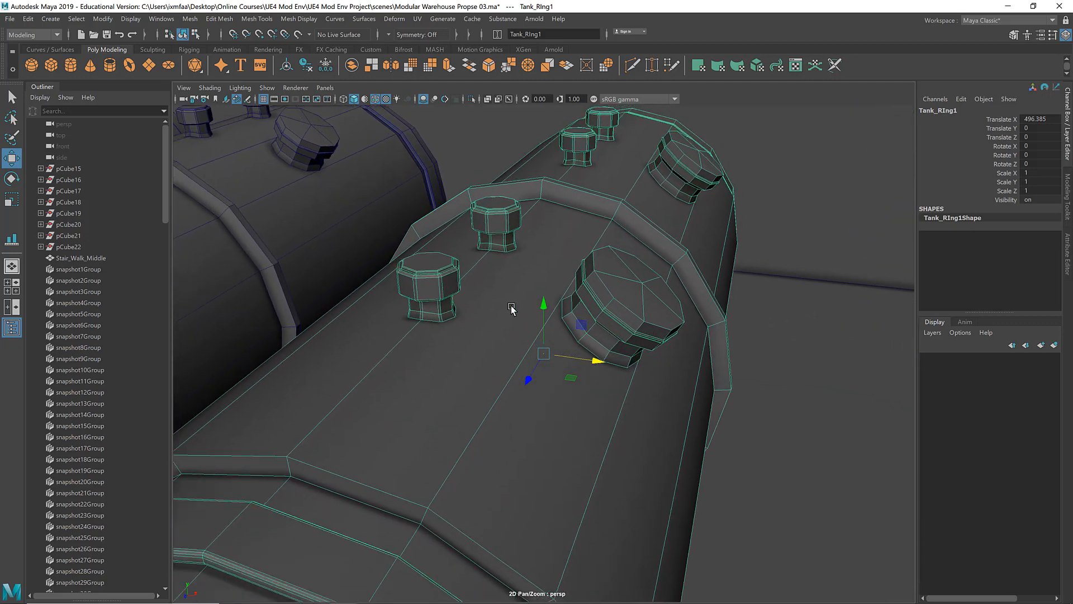
# Step: Select all faces of the nearest valve cap on the duplicated tank and delete them
pyautogui.keyDown('alt'); pyautogui.moveTo(511, 307); pyautogui.dragTo(571, 306, button='right'); pyautogui.keyUp('alt')
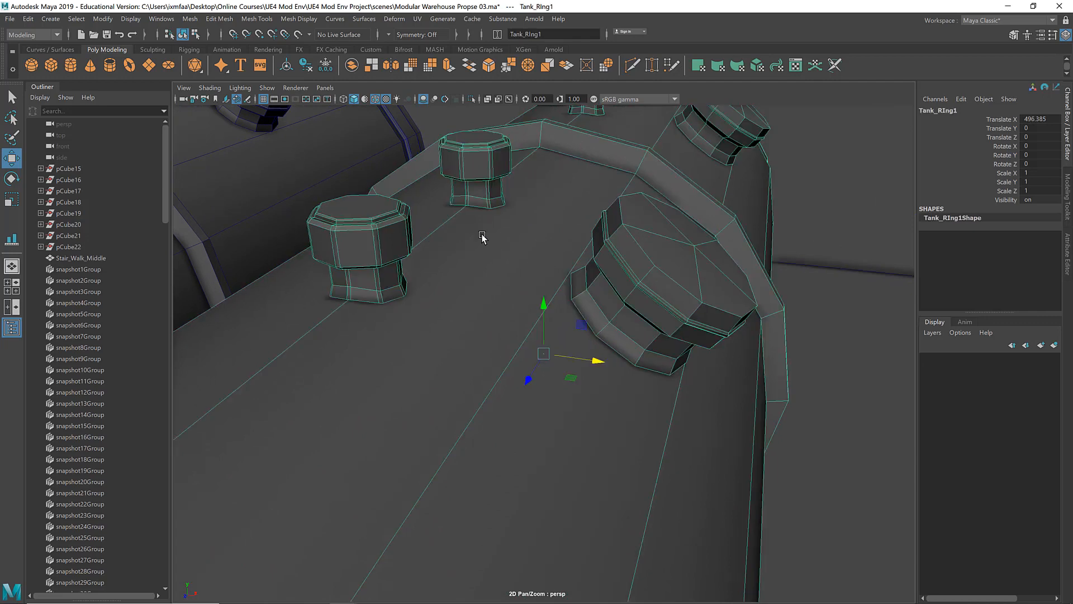
pyautogui.moveTo(482, 238); pyautogui.dragTo(482, 263, button='right')
pyautogui.doubleClick(364, 245)
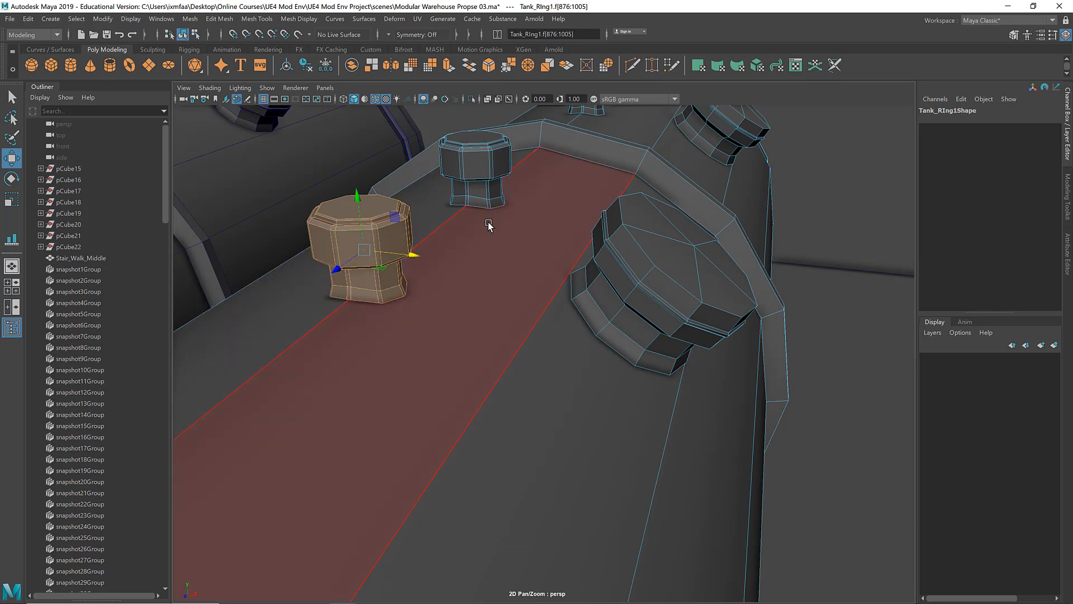
pyautogui.moveTo(403, 261); pyautogui.dragTo(379, 269)
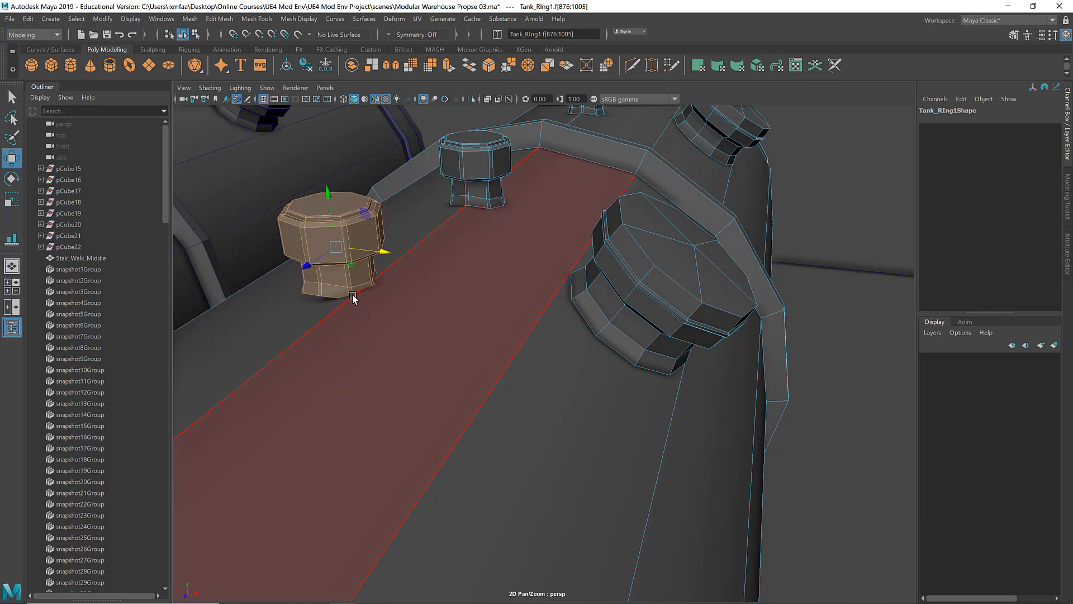
pyautogui.hotkey('ctrl', 'z')
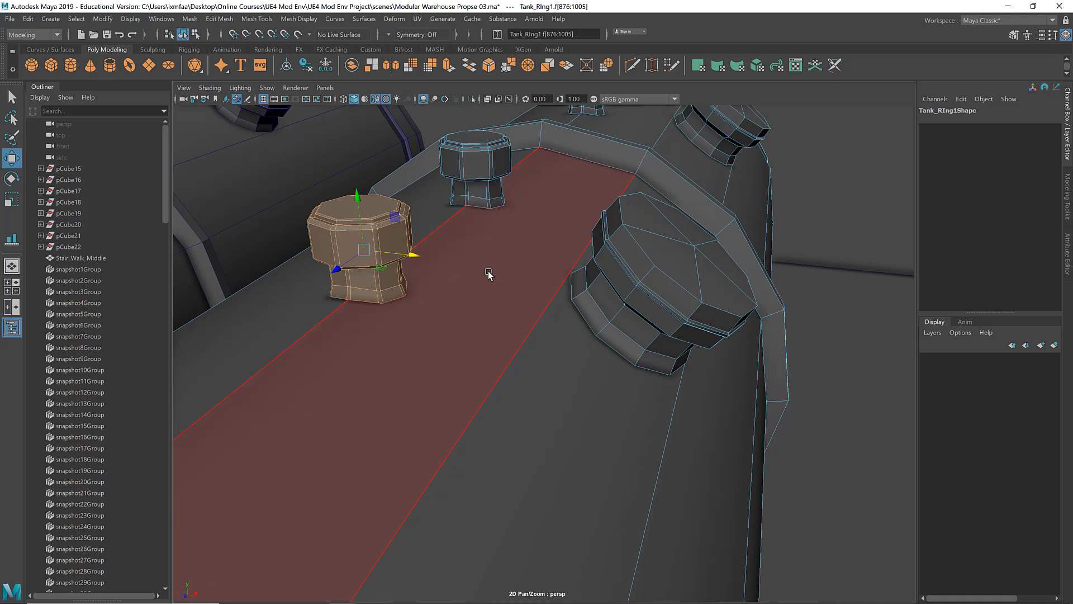
pyautogui.press('Delete')
# Step: Delete the second valve cap and the large round hatch from the near half of the duplicated tank
pyautogui.click(495, 178)
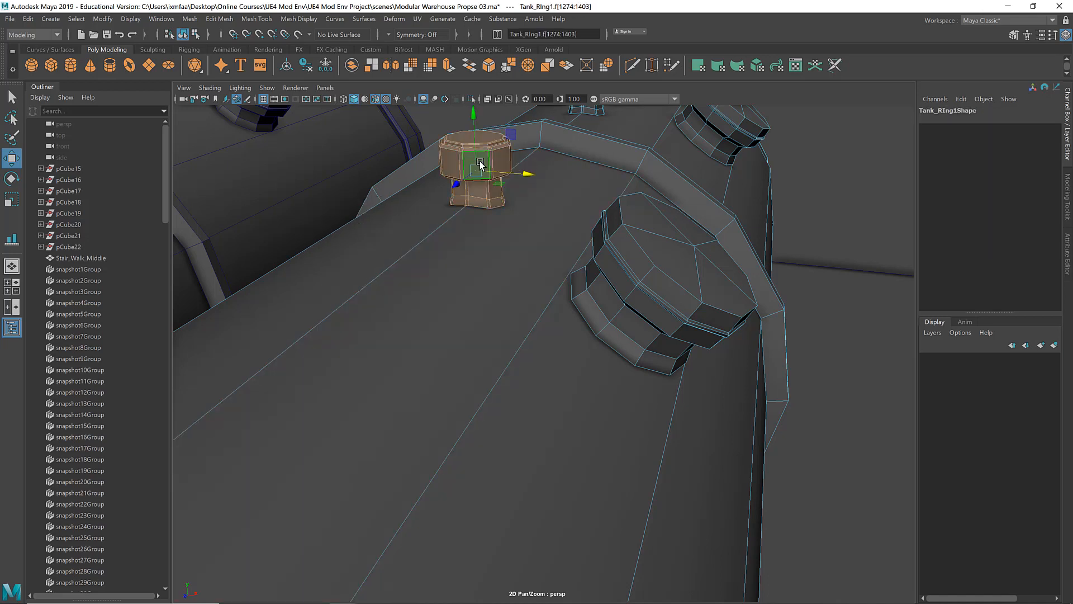
pyautogui.press('Delete')
pyautogui.click(671, 269)
pyautogui.press('Delete')
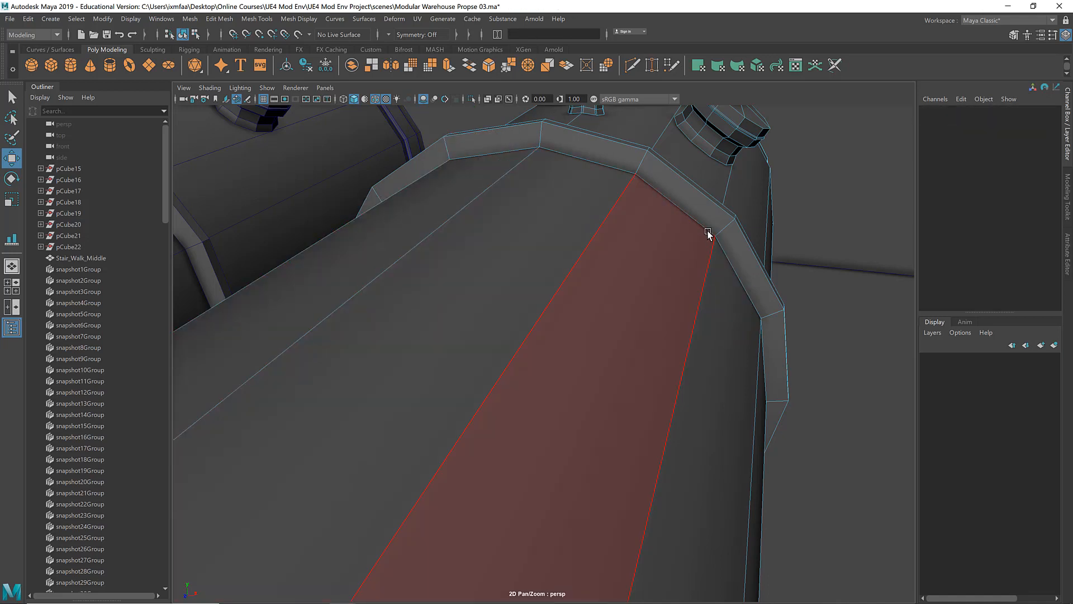
pyautogui.keyDown('alt'); pyautogui.moveTo(630, 206); pyautogui.dragTo(548, 210, button='right'); pyautogui.keyUp('alt')
pyautogui.keyDown('alt'); pyautogui.moveTo(548, 210); pyautogui.dragTo(611, 220); pyautogui.keyUp('alt')
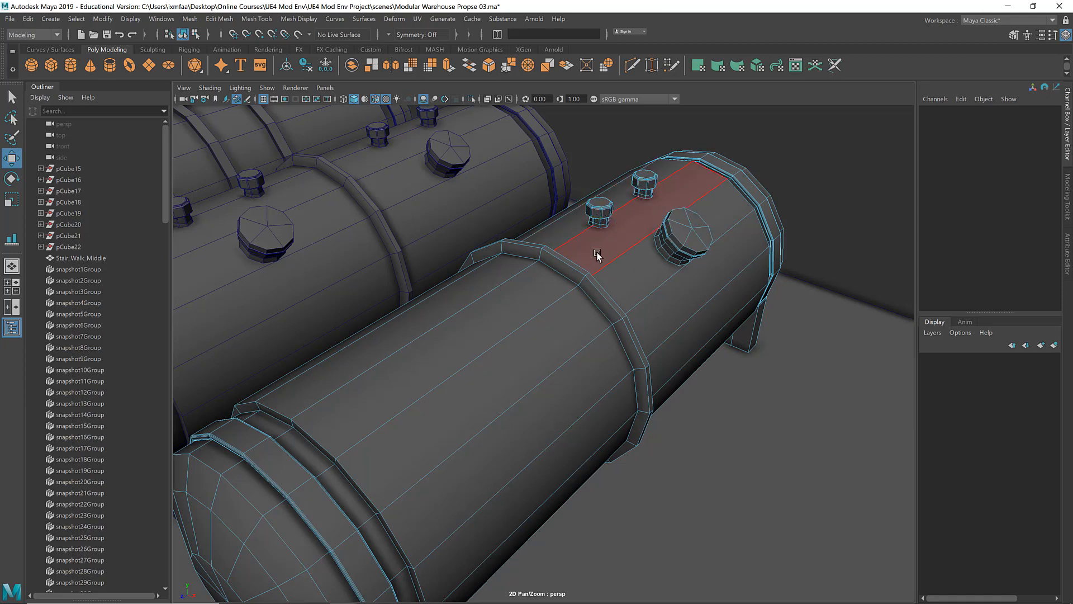
# Step: Duplicate the modified tank, move the copy along Z in front of it, and reselect the tank at X 496.4
pyautogui.moveTo(591, 246)
pyautogui.keyDown('alt'); pyautogui.mouseDown()
pyautogui.moveTo(638, 242)
pyautogui.moveTo(546, 242)
pyautogui.moveTo(570, 250)
pyautogui.mouseUp(); pyautogui.keyUp('alt')
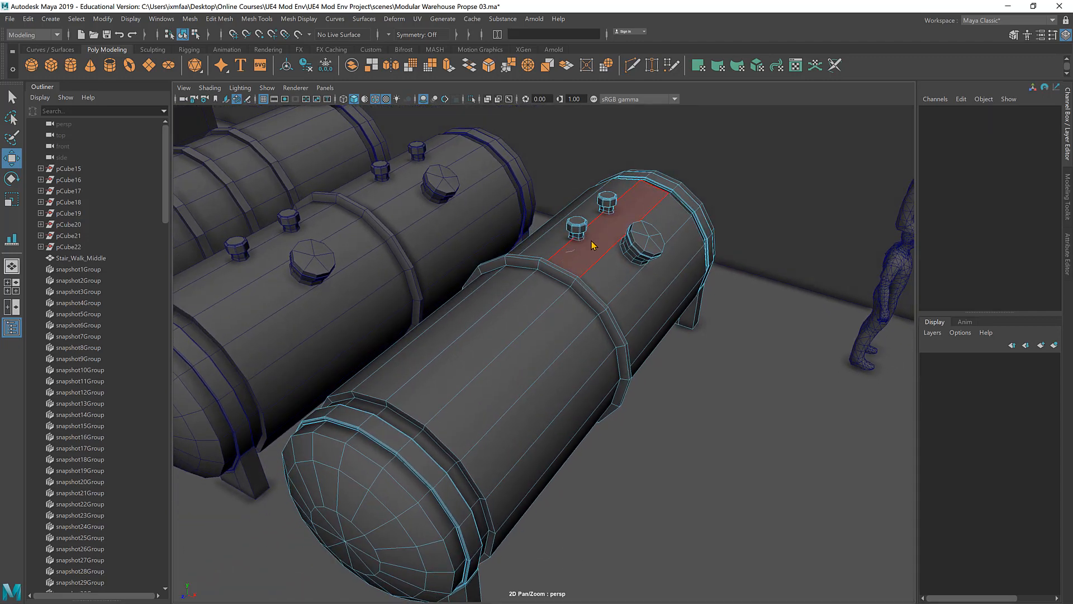
pyautogui.moveTo(567, 252); pyautogui.dragTo(606, 235, button='right')
pyautogui.scroll(-4, 475, 259)
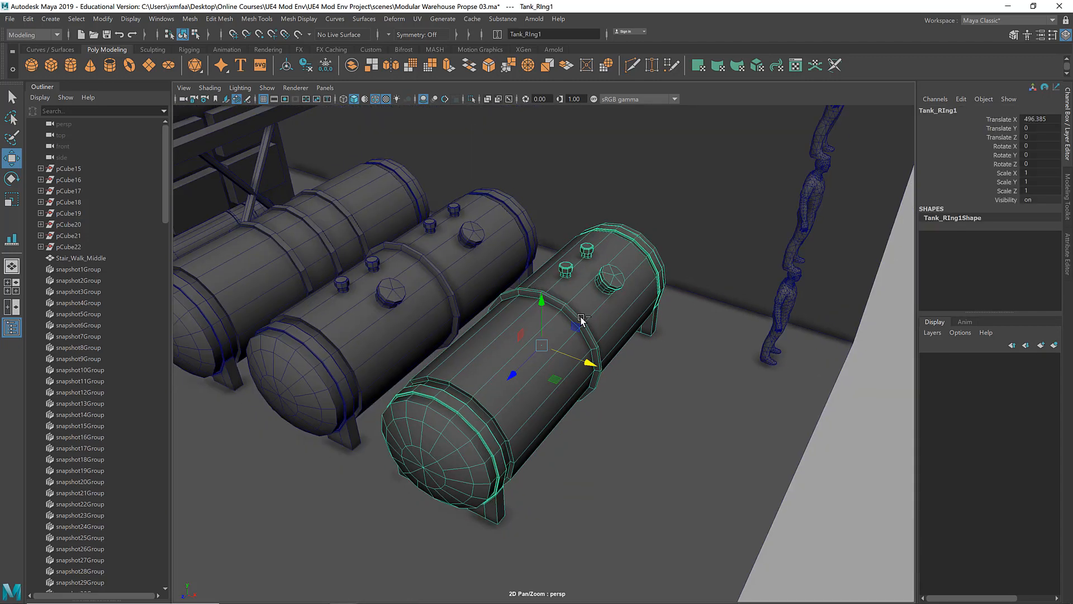
pyautogui.hotkey('ctrl', 'd')
pyautogui.moveTo(508, 382); pyautogui.dragTo(289, 508)
pyautogui.scroll(-5, 289, 508)
pyautogui.moveTo(427, 466); pyautogui.dragTo(334, 551)
pyautogui.click(535, 353)
pyautogui.press('f')
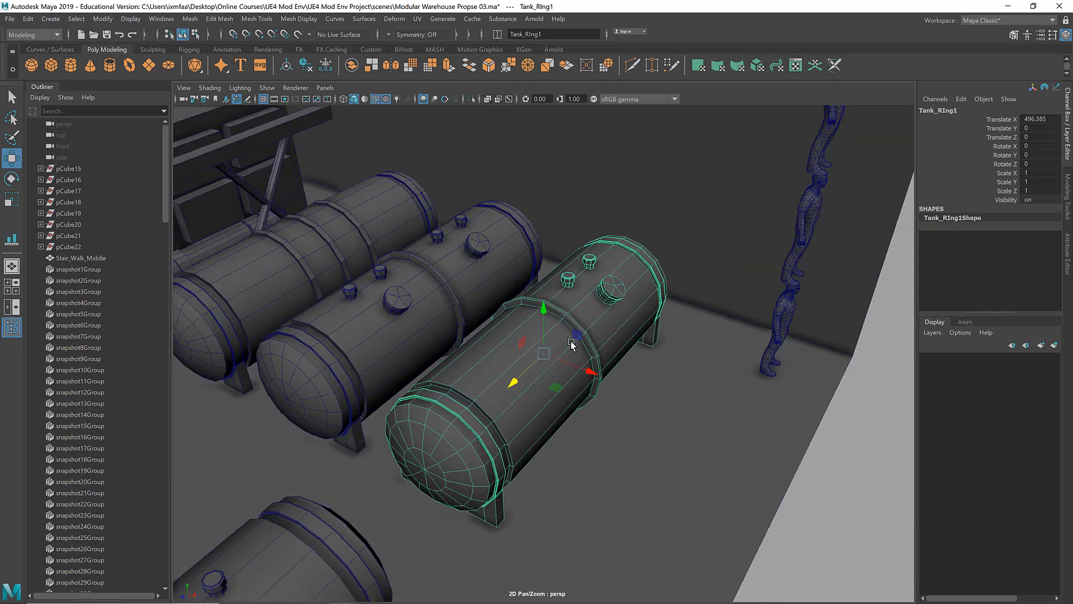
# Step: Select all faces of the round hatch and both valve caps on the far half of the tank
pyautogui.scroll(4, 571, 344)
pyautogui.moveTo(630, 249); pyautogui.dragTo(628, 274, button='right')
pyautogui.click(671, 256)
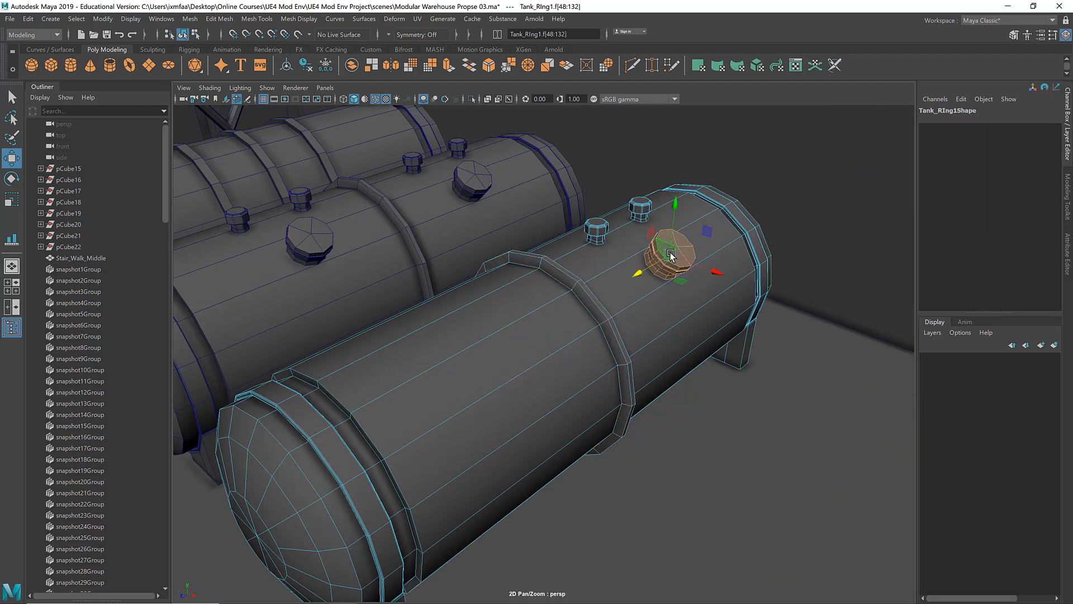
pyautogui.keyDown('shift'); pyautogui.click(640, 208); pyautogui.keyUp('shift')
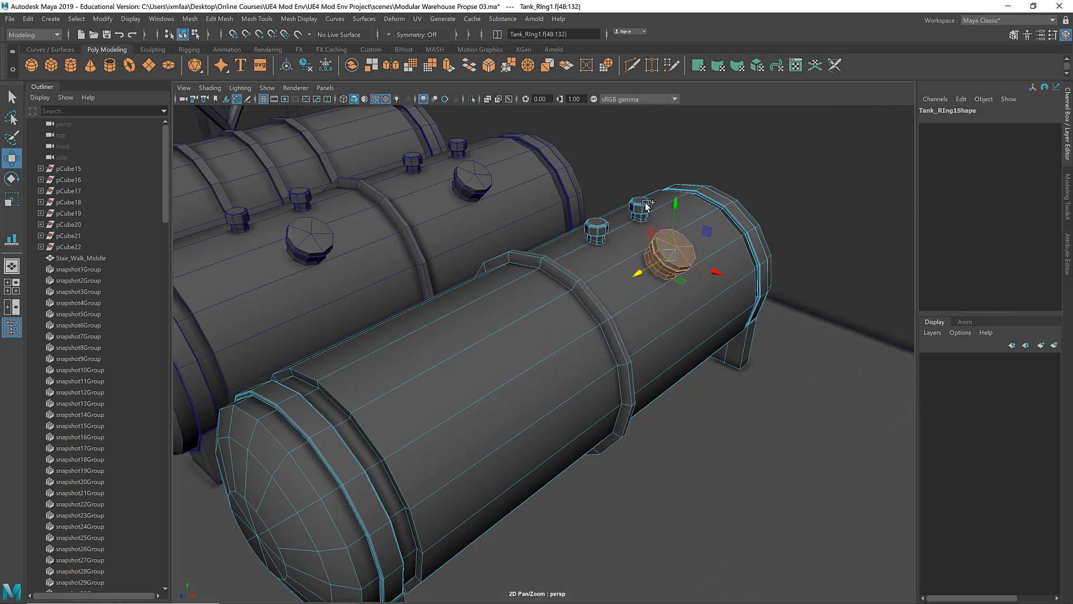
pyautogui.keyDown('shift'); pyautogui.click(598, 230); pyautogui.keyUp('shift')
pyautogui.keyDown('alt'); pyautogui.moveTo(598, 230); pyautogui.dragTo(592, 274); pyautogui.keyUp('alt')
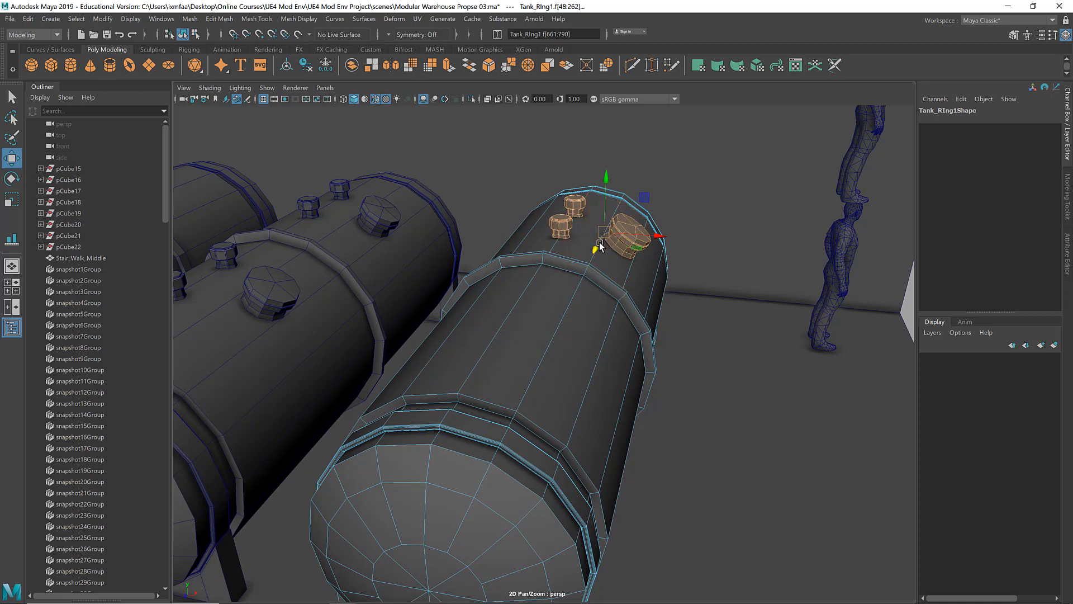
# Step: Snap the pivot of the selected fittings to the center vertex of the tank's near end cap
pyautogui.keyDown('alt'); pyautogui.moveTo(585, 364); pyautogui.dragTo(566, 333); pyautogui.keyUp('alt')
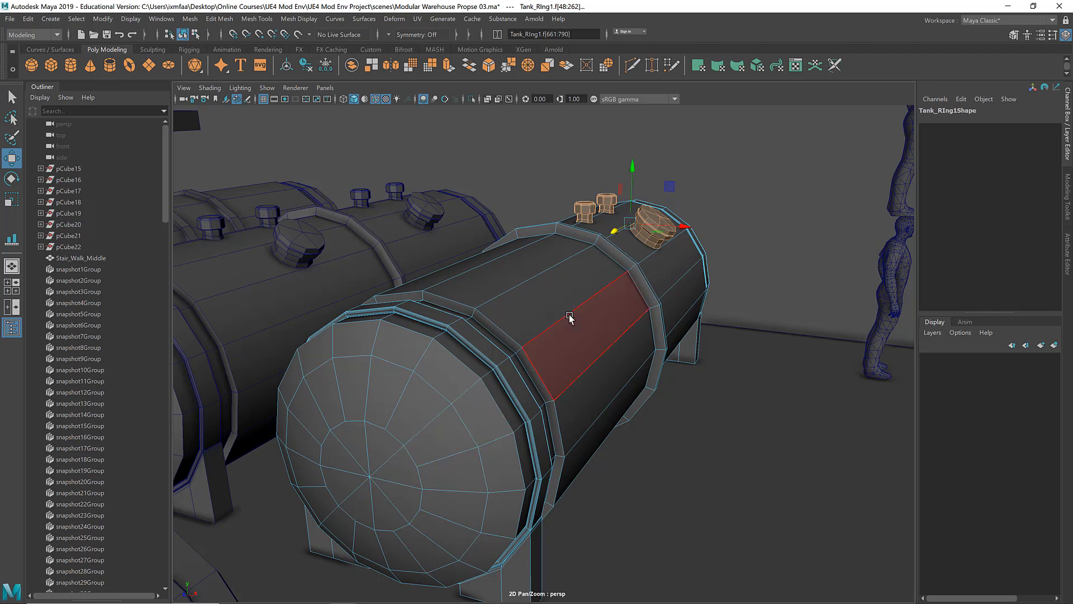
pyautogui.press('d')
pyautogui.press('v')
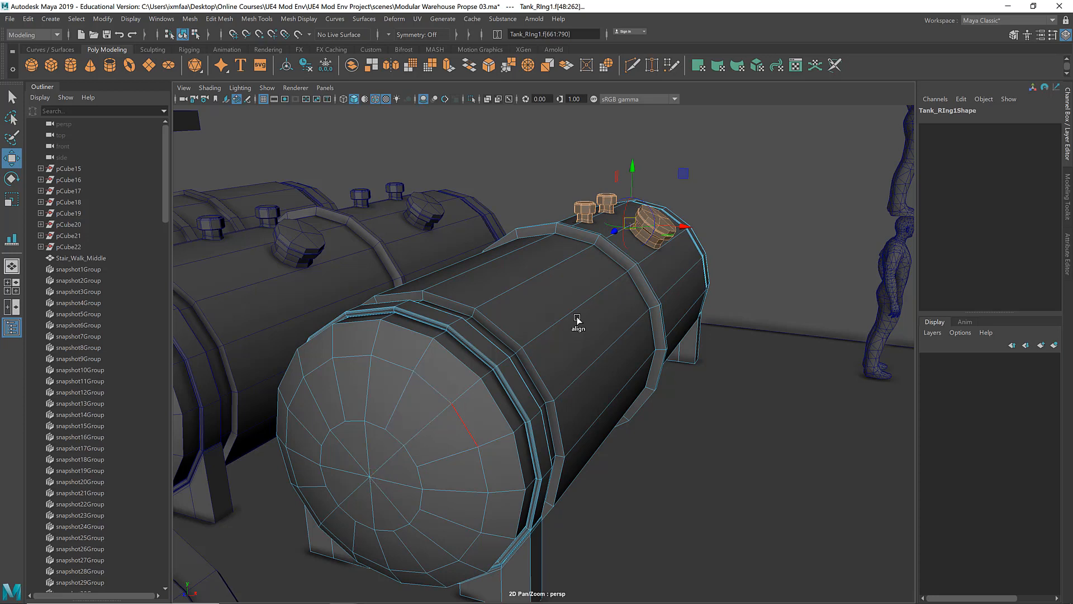
pyautogui.press('v')
pyautogui.moveTo(627, 230); pyautogui.dragTo(630, 241)
pyautogui.keyDown('ctrl'); pyautogui.click(619, 233); pyautogui.keyUp('ctrl')
pyautogui.press('d')
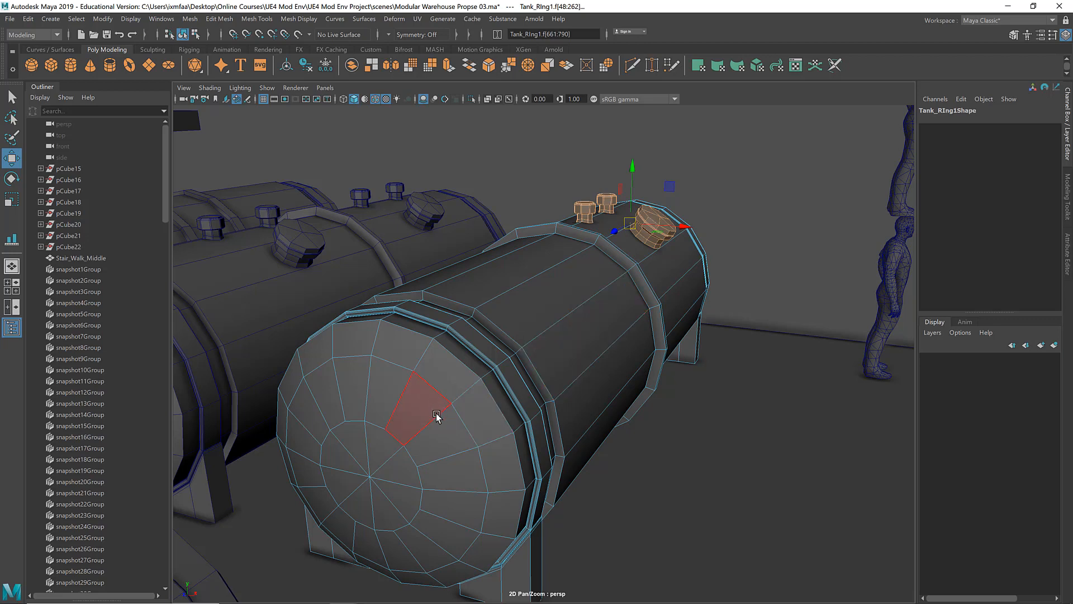
pyautogui.press('d')
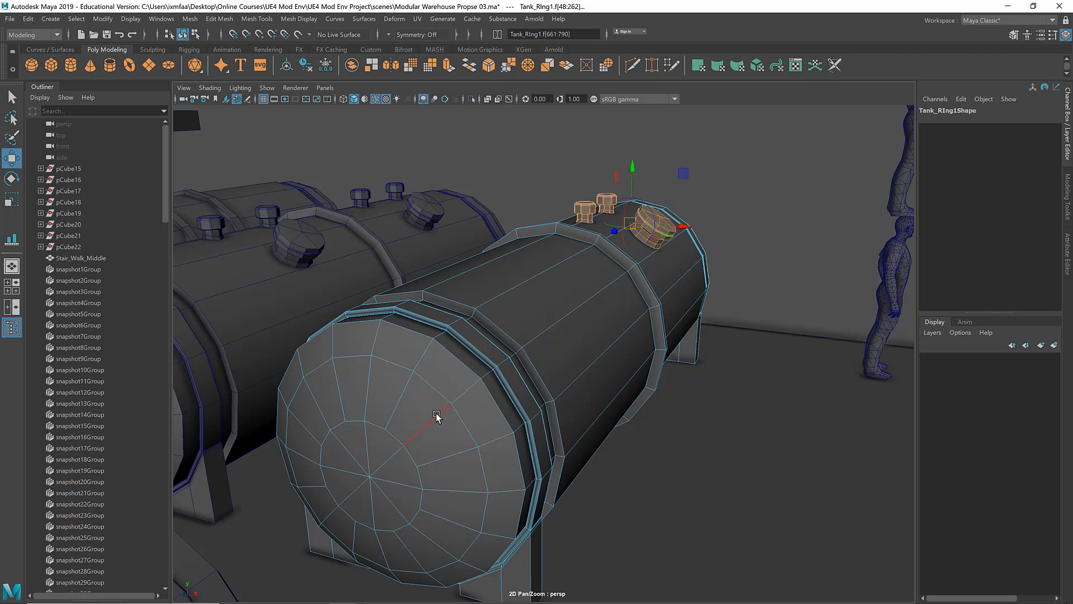
pyautogui.press('v')
pyautogui.keyDown('ctrl'); pyautogui.keyDown('shift'); pyautogui.click(371, 481); pyautogui.keyUp('shift'); pyautogui.keyUp('ctrl')
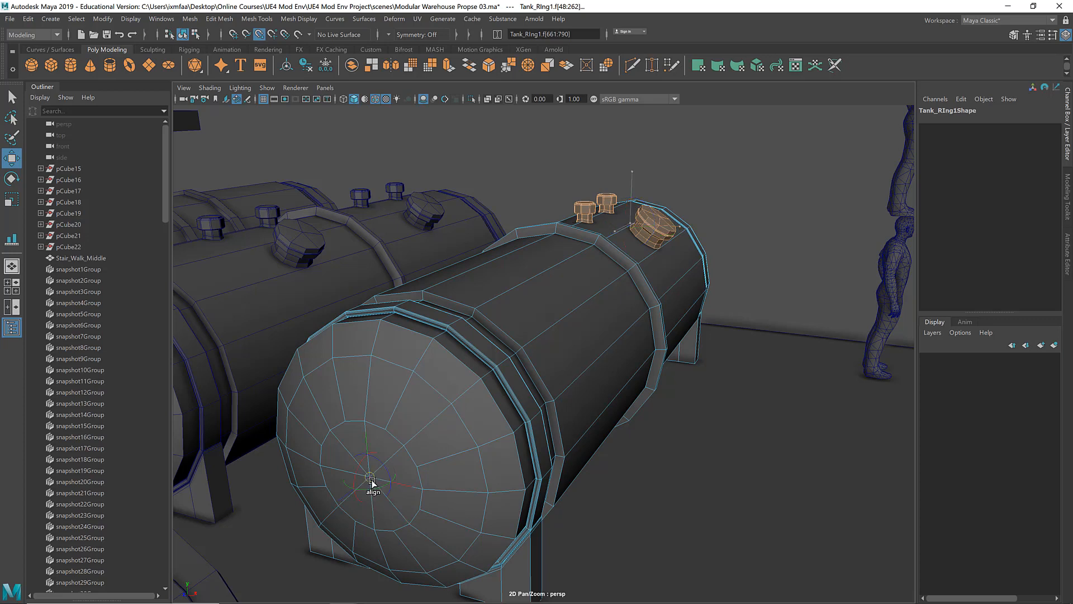
pyautogui.keyDown('ctrl'); pyautogui.keyDown('shift'); pyautogui.click(511, 506); pyautogui.keyUp('shift'); pyautogui.keyUp('ctrl')
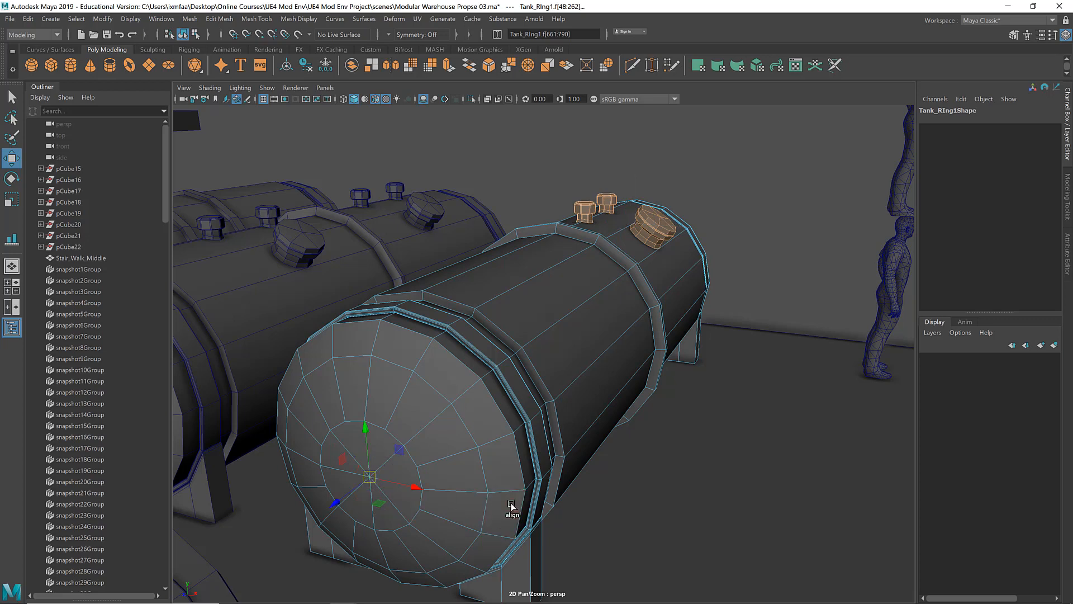
# Step: Rotate the selected hatch and valve caps around the tank's long axis onto its outer side
pyautogui.press('e')
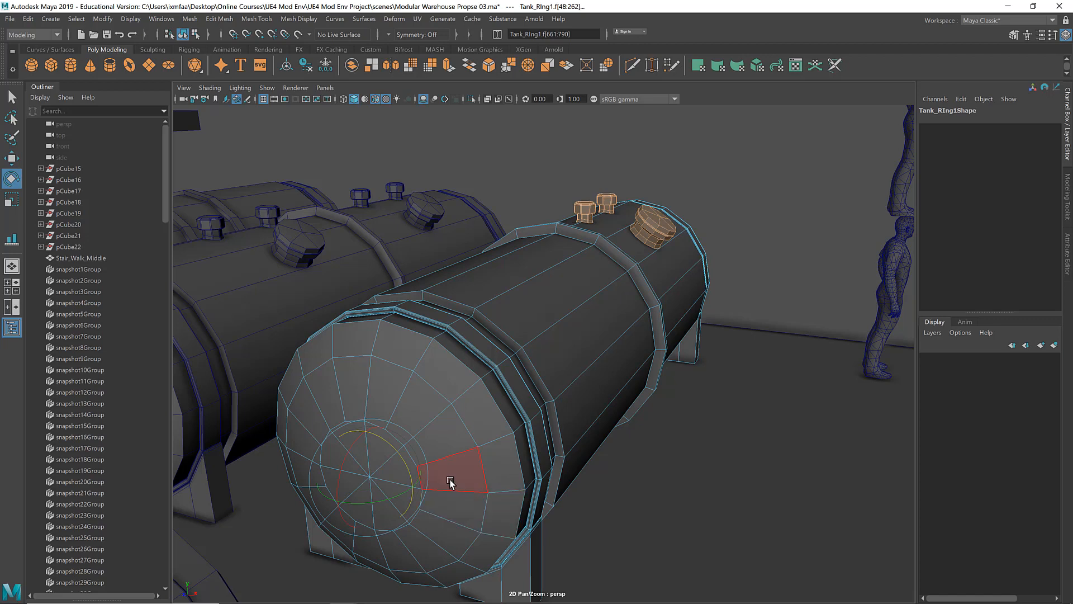
pyautogui.moveTo(387, 443); pyautogui.dragTo(406, 490)
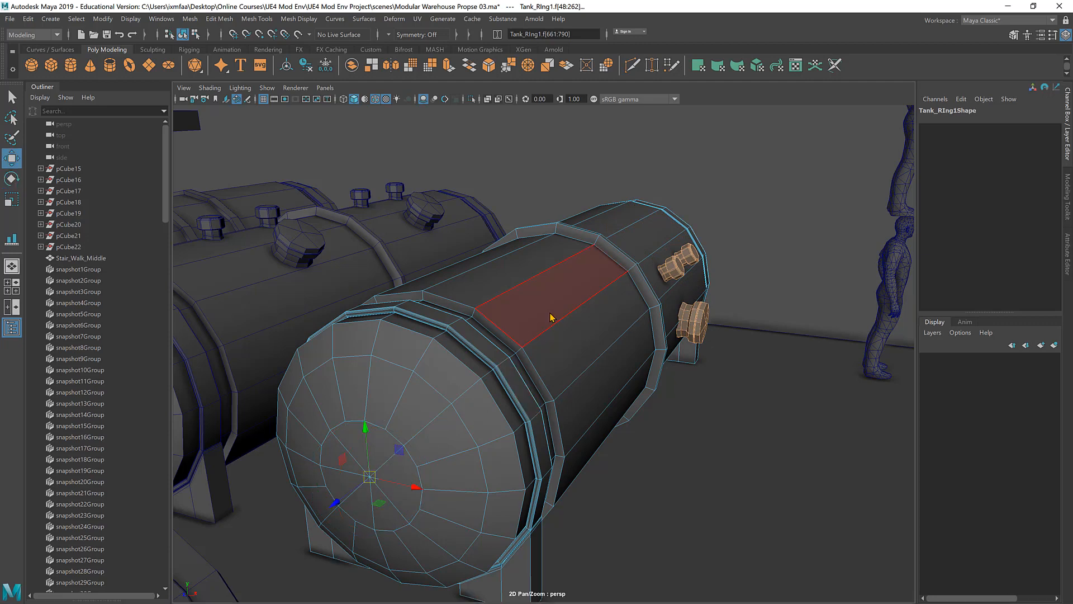
pyautogui.moveTo(552, 313); pyautogui.dragTo(601, 273, button='right')
pyautogui.press('w')
pyautogui.keyDown('alt'); pyautogui.moveTo(602, 273); pyautogui.dragTo(731, 330); pyautogui.keyUp('alt')
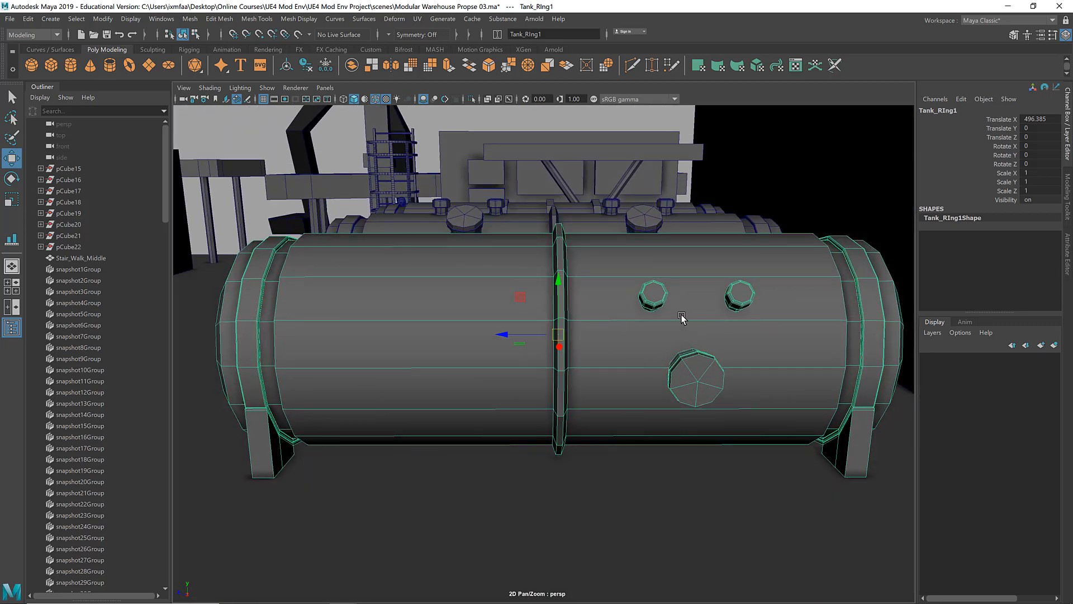
# Step: Examine the modified tank from the front, back and side, comparing its fittings with the neighbouring tanks
pyautogui.keyDown('alt'); pyautogui.moveTo(446, 312); pyautogui.dragTo(542, 314); pyautogui.keyUp('alt')
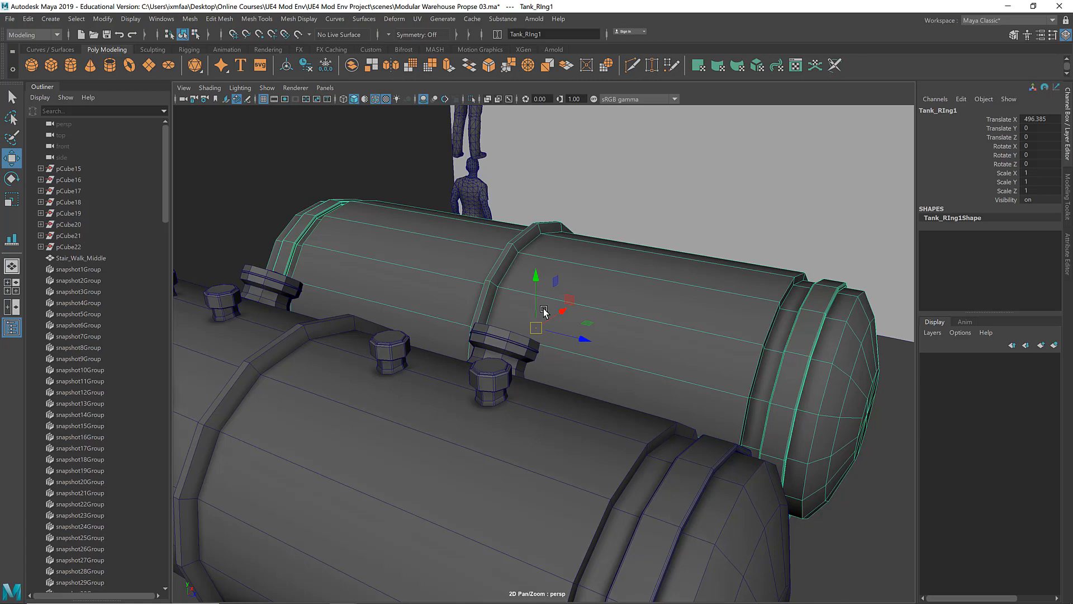
pyautogui.keyDown('alt'); pyautogui.moveTo(690, 313); pyautogui.dragTo(616, 313); pyautogui.keyUp('alt')
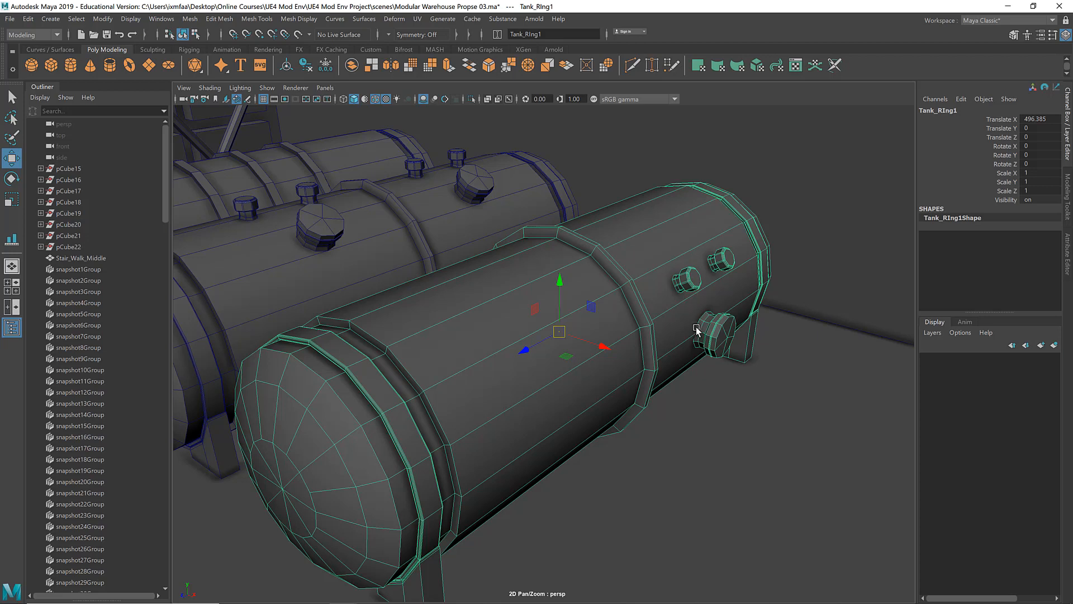
pyautogui.keyDown('alt'); pyautogui.moveTo(744, 331); pyautogui.dragTo(579, 335, button='right'); pyautogui.keyUp('alt')
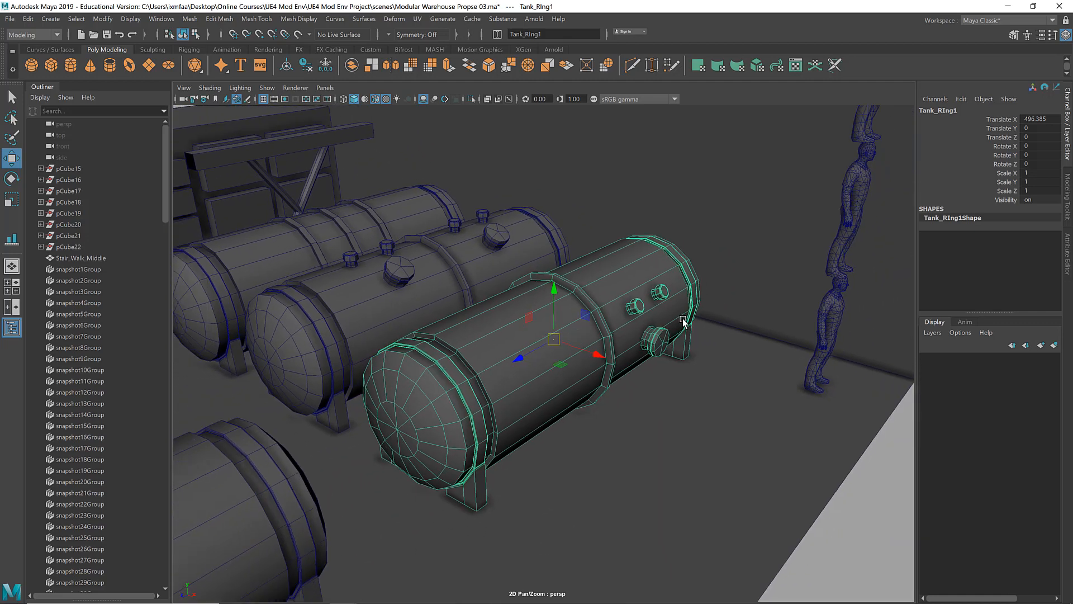
pyautogui.keyDown('alt'); pyautogui.moveTo(593, 317); pyautogui.dragTo(818, 259, button='middle'); pyautogui.keyUp('alt')
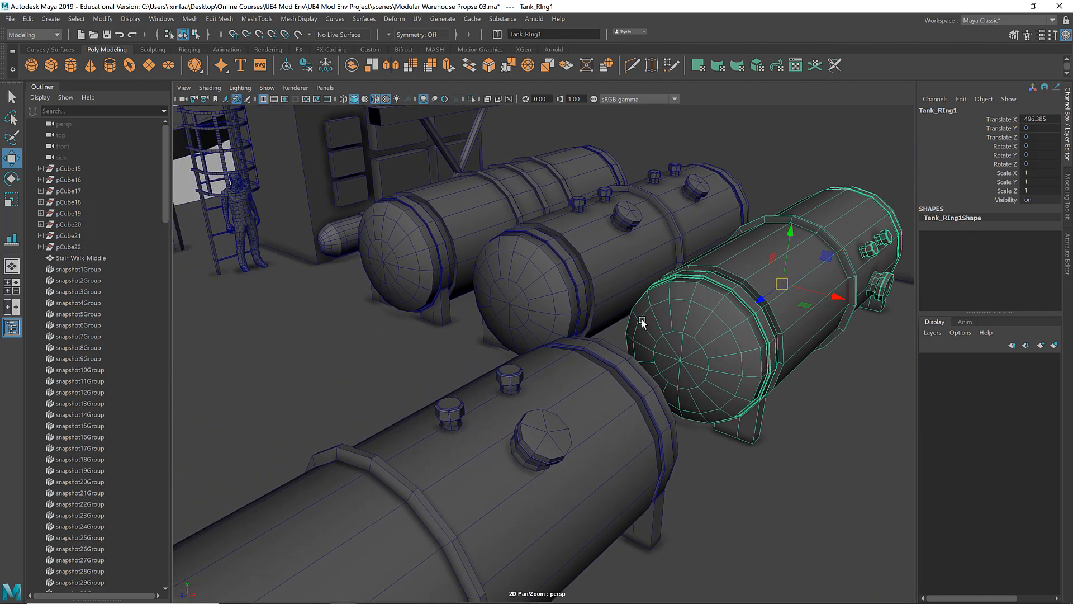
pyautogui.keyDown('alt'); pyautogui.moveTo(642, 320); pyautogui.dragTo(626, 275, button='middle'); pyautogui.keyUp('alt')
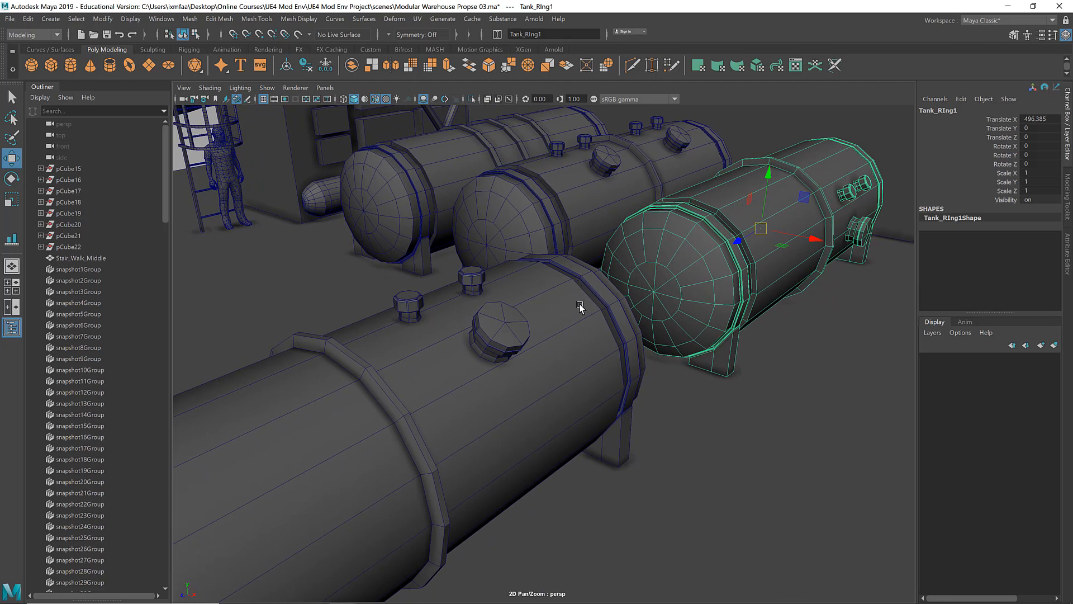
pyautogui.scroll(-3, 559, 306)
pyautogui.scroll(3, 558, 307)
pyautogui.scroll(-3, 562, 307)
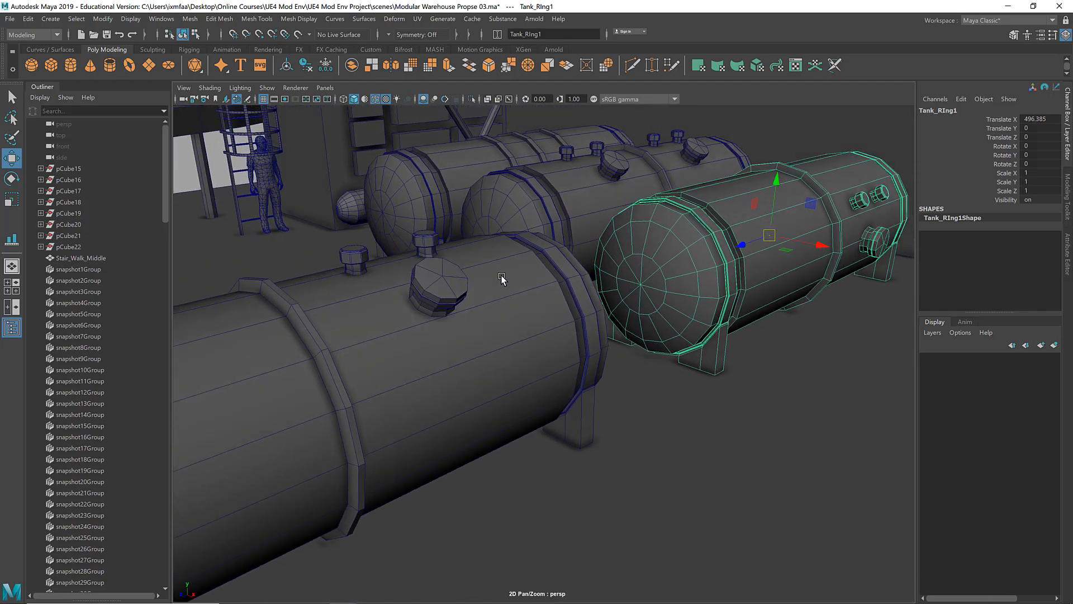
pyautogui.keyDown('alt'); pyautogui.moveTo(502, 278); pyautogui.dragTo(460, 282); pyautogui.keyUp('alt')
# Step: Focus on the human scale figure by the ladder and examine the tanks from its eye level
pyautogui.click(331, 217)
pyautogui.press('f')
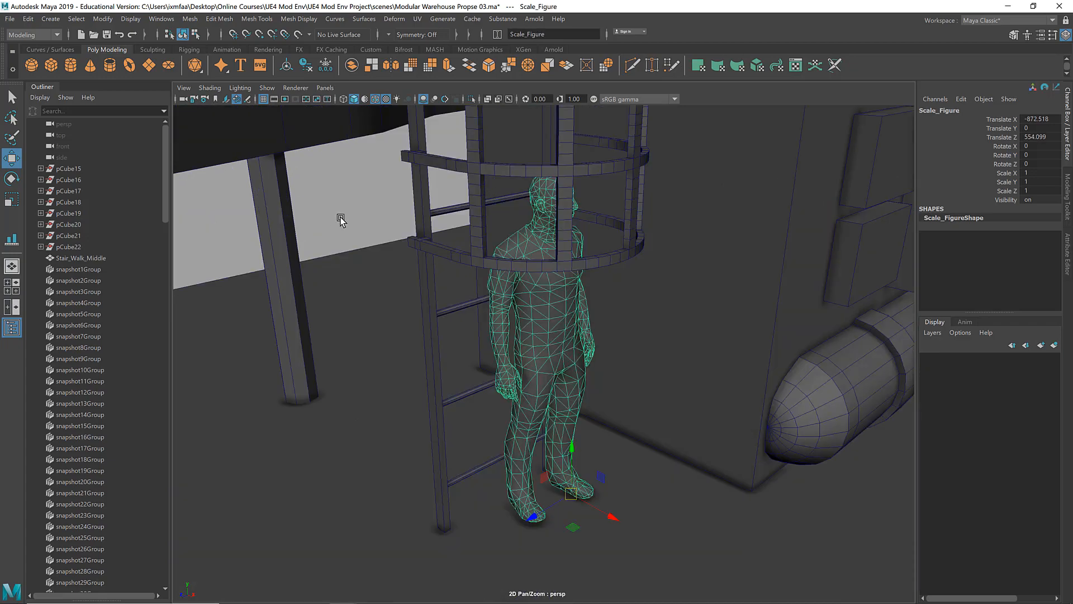
pyautogui.keyDown('alt'); pyautogui.moveTo(341, 219); pyautogui.dragTo(510, 322); pyautogui.keyUp('alt')
pyautogui.keyDown('alt'); pyautogui.moveTo(528, 293); pyautogui.dragTo(810, 225, button='right'); pyautogui.keyUp('alt')
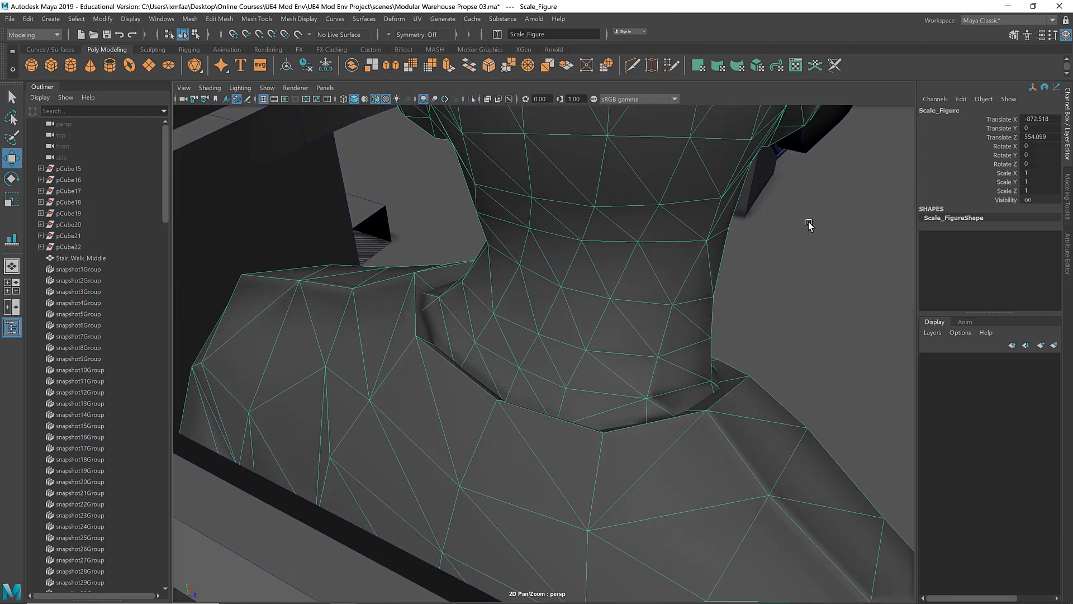
pyautogui.keyDown('alt'); pyautogui.moveTo(693, 215); pyautogui.dragTo(772, 208, button='right'); pyautogui.keyUp('alt')
pyautogui.keyDown('alt'); pyautogui.moveTo(772, 209); pyautogui.dragTo(623, 406, button='middle'); pyautogui.keyUp('alt')
pyautogui.scroll(6, 622, 404)
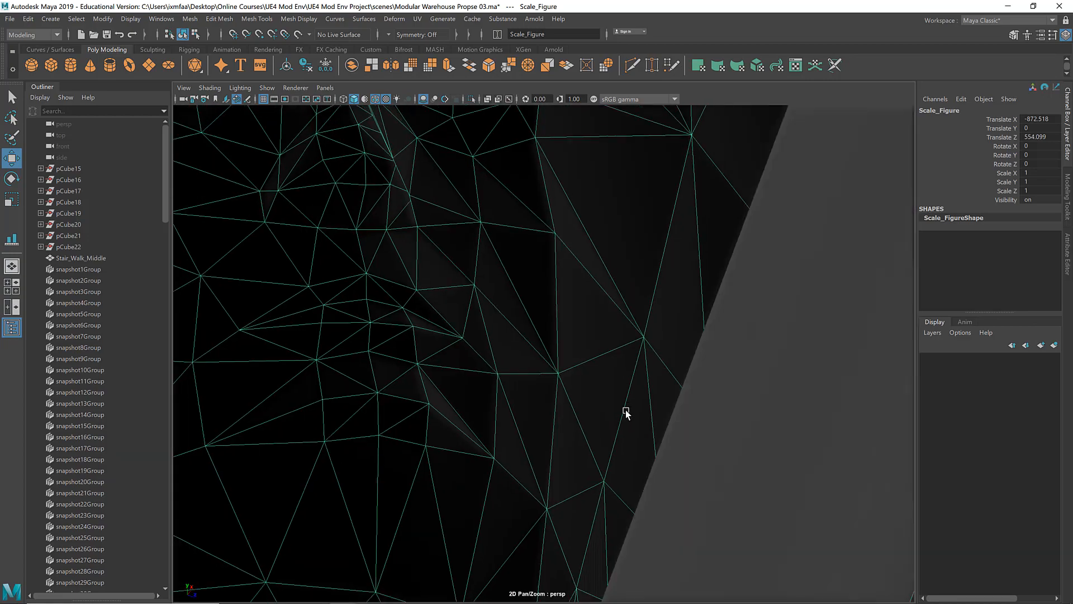
pyautogui.keyDown('alt'); pyautogui.moveTo(626, 413); pyautogui.dragTo(235, 407, button='right'); pyautogui.keyUp('alt')
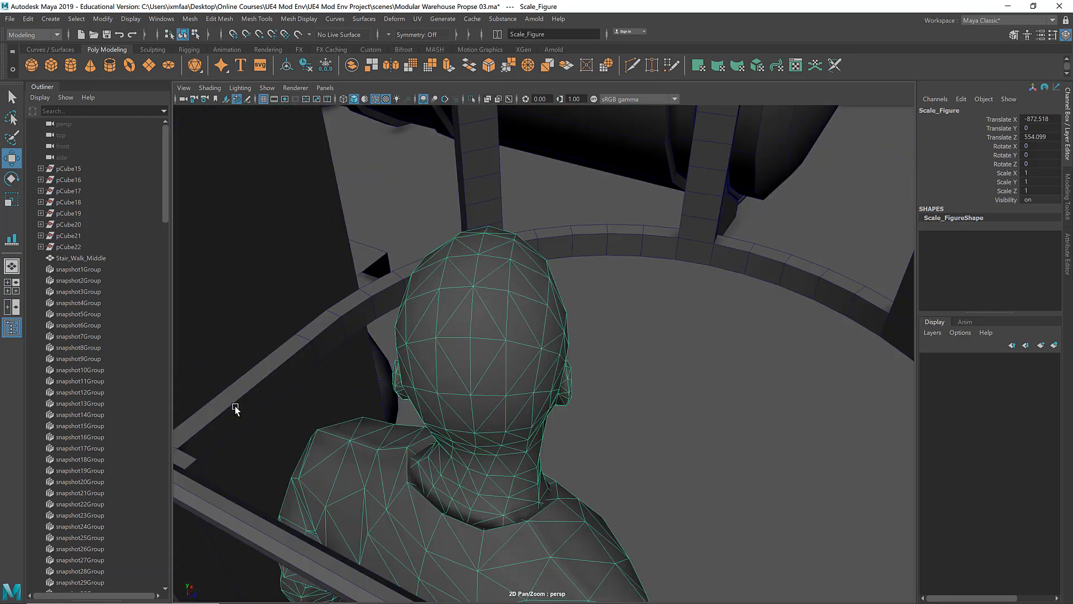
pyautogui.keyDown('alt'); pyautogui.moveTo(682, 357); pyautogui.dragTo(560, 343, button='right'); pyautogui.keyUp('alt')
pyautogui.keyDown('alt'); pyautogui.moveTo(560, 343); pyautogui.dragTo(366, 302); pyautogui.keyUp('alt')
pyautogui.keyDown('alt'); pyautogui.moveTo(699, 356); pyautogui.dragTo(395, 325, button='right'); pyautogui.keyUp('alt')
pyautogui.keyDown('alt'); pyautogui.moveTo(530, 356); pyautogui.dragTo(472, 330, button='middle'); pyautogui.keyUp('alt')
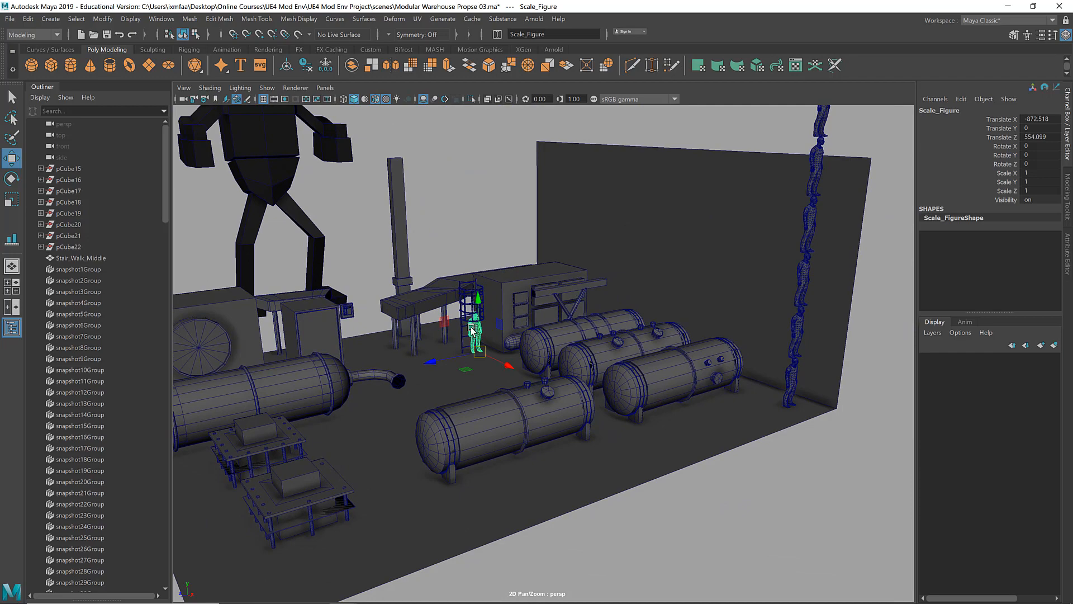
# Step: Select the tank with the side-mounted fittings and move it across the floor to about X 799.8, Z 250.1
pyautogui.click(671, 374)
pyautogui.press('f')
pyautogui.keyDown('alt'); pyautogui.moveTo(665, 376); pyautogui.dragTo(695, 377); pyautogui.keyUp('alt')
pyautogui.keyDown('alt'); pyautogui.moveTo(559, 296); pyautogui.dragTo(339, 250); pyautogui.keyUp('alt')
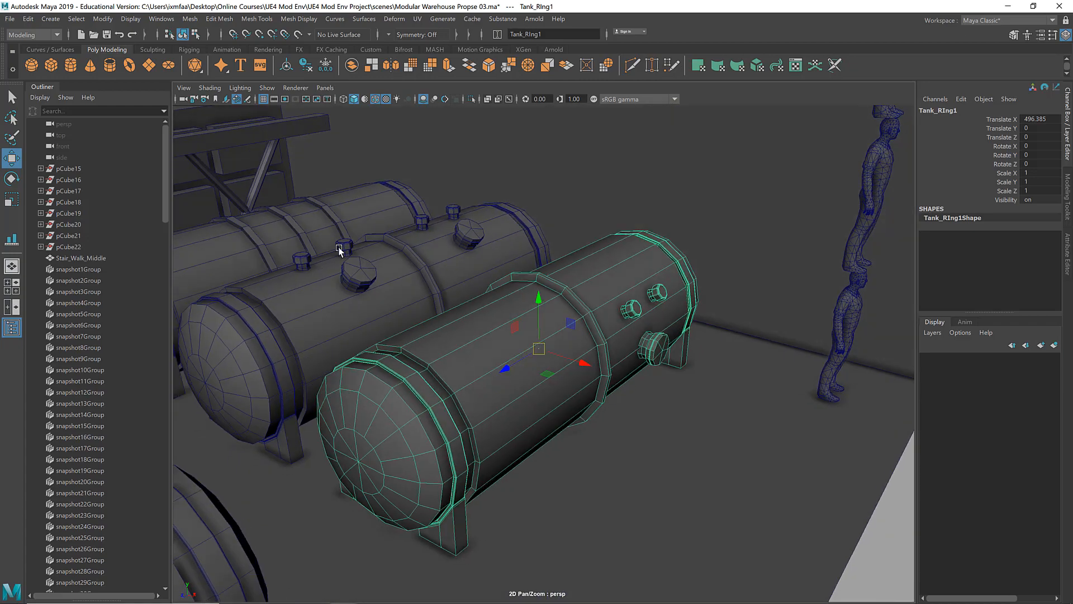
pyautogui.keyDown('alt'); pyautogui.moveTo(572, 316); pyautogui.dragTo(449, 314); pyautogui.keyUp('alt')
pyautogui.moveTo(492, 348); pyautogui.dragTo(464, 432)
pyautogui.scroll(-2, 466, 371)
pyautogui.keyDown('alt'); pyautogui.moveTo(466, 371); pyautogui.dragTo(445, 290, button='middle'); pyautogui.keyUp('alt')
pyautogui.keyDown('alt'); pyautogui.moveTo(446, 291); pyautogui.dragTo(561, 308); pyautogui.keyUp('alt')
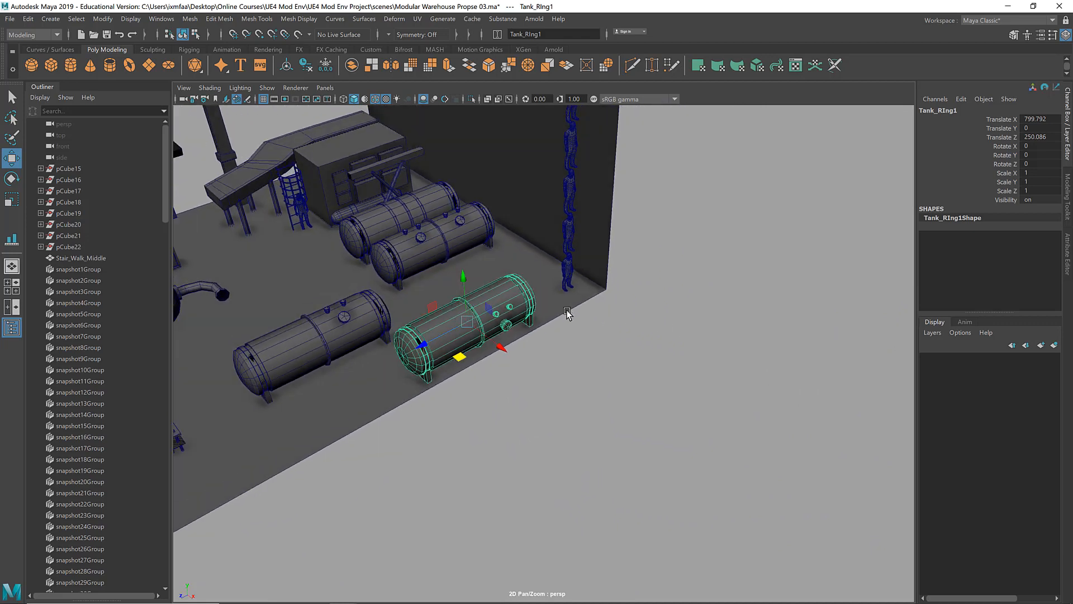
# Step: Duplicate the side-fitting tank, rotate the copy -180 degrees around Y, and place it at about X 1061.8
pyautogui.hotkey('ctrl', 'd')
pyautogui.moveTo(499, 350); pyautogui.dragTo(588, 388)
pyautogui.press('e')
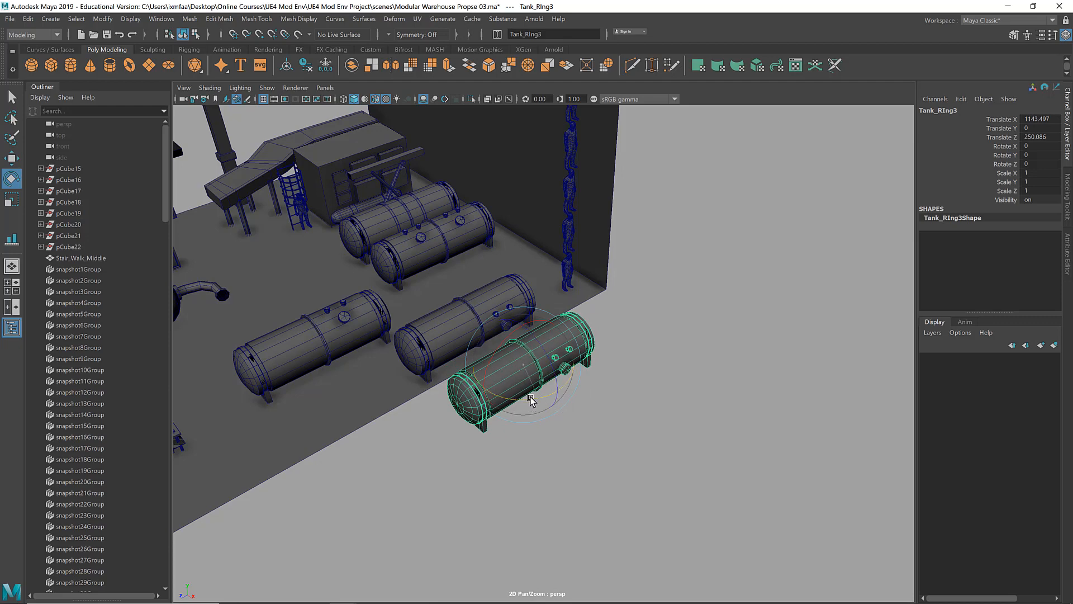
pyautogui.moveTo(527, 401); pyautogui.dragTo(468, 391)
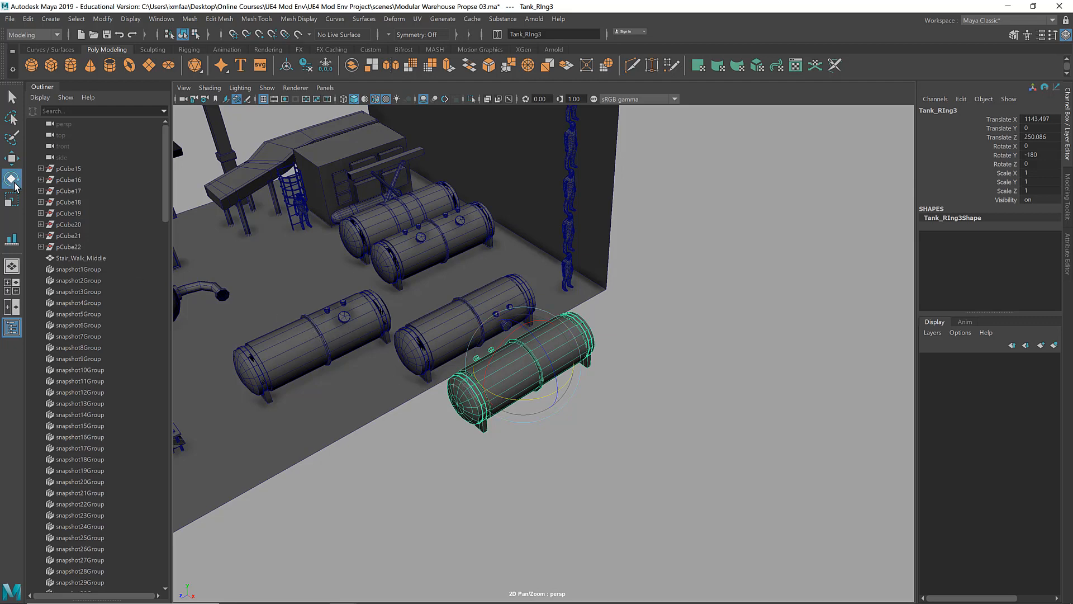
pyautogui.keyDown('alt'); pyautogui.moveTo(515, 334); pyautogui.dragTo(699, 323); pyautogui.keyUp('alt')
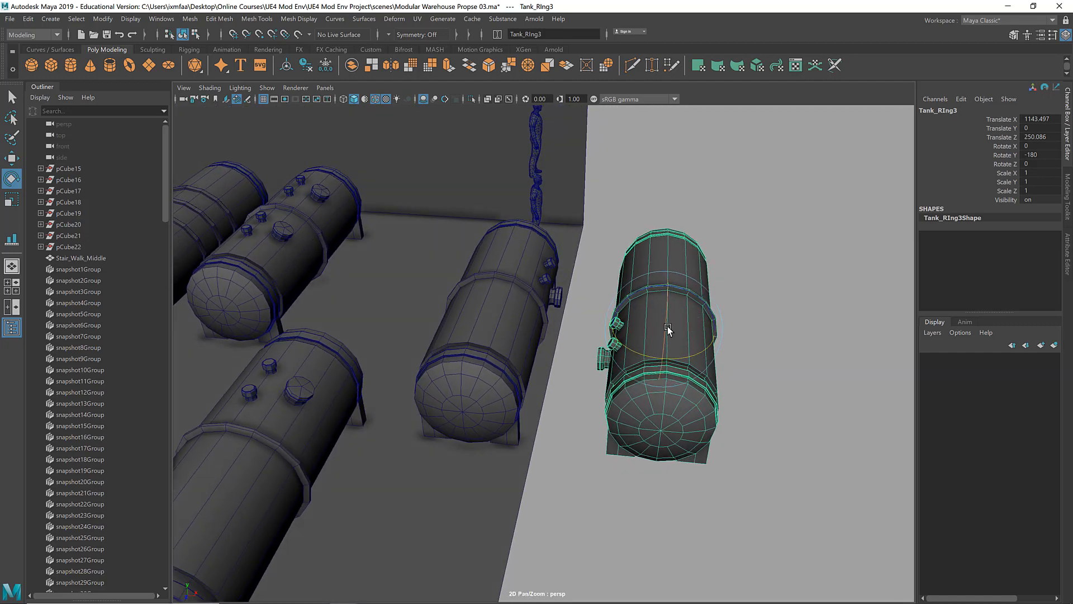
pyautogui.press('w')
pyautogui.moveTo(695, 333); pyautogui.dragTo(662, 338)
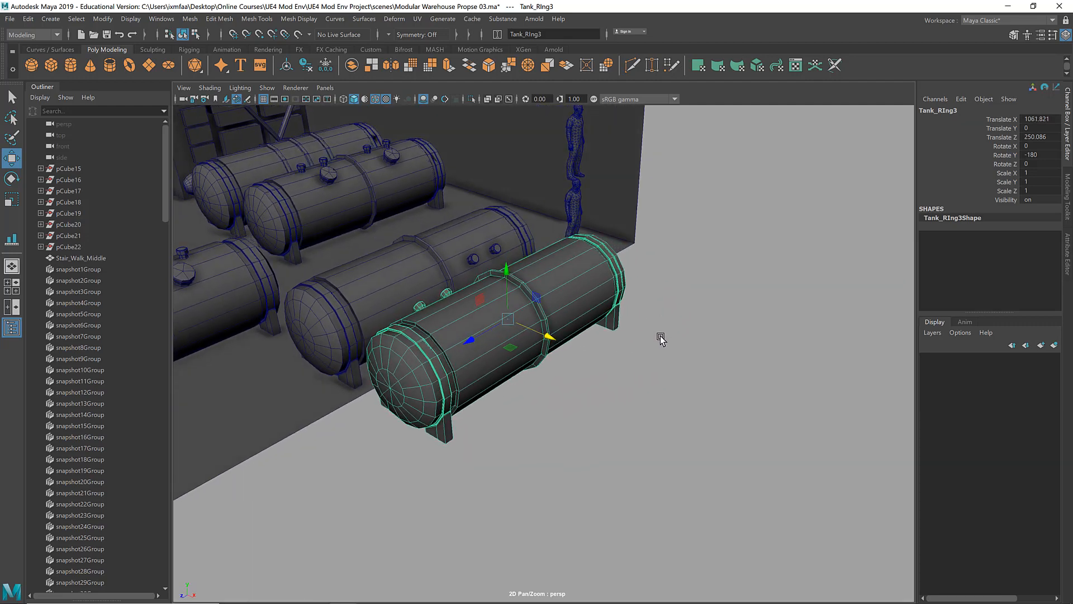
# Step: Select the two opposing side-fitting tanks and repeat duplicates of the pair along X into a row of twelve tanks
pyautogui.hotkey('shift', 'd')
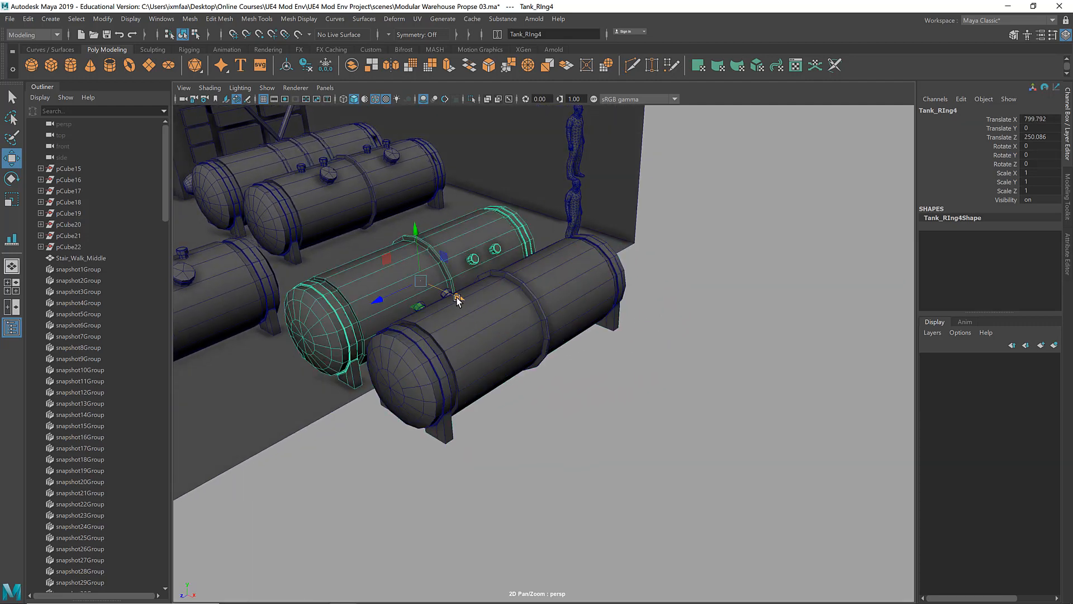
pyautogui.click(482, 305)
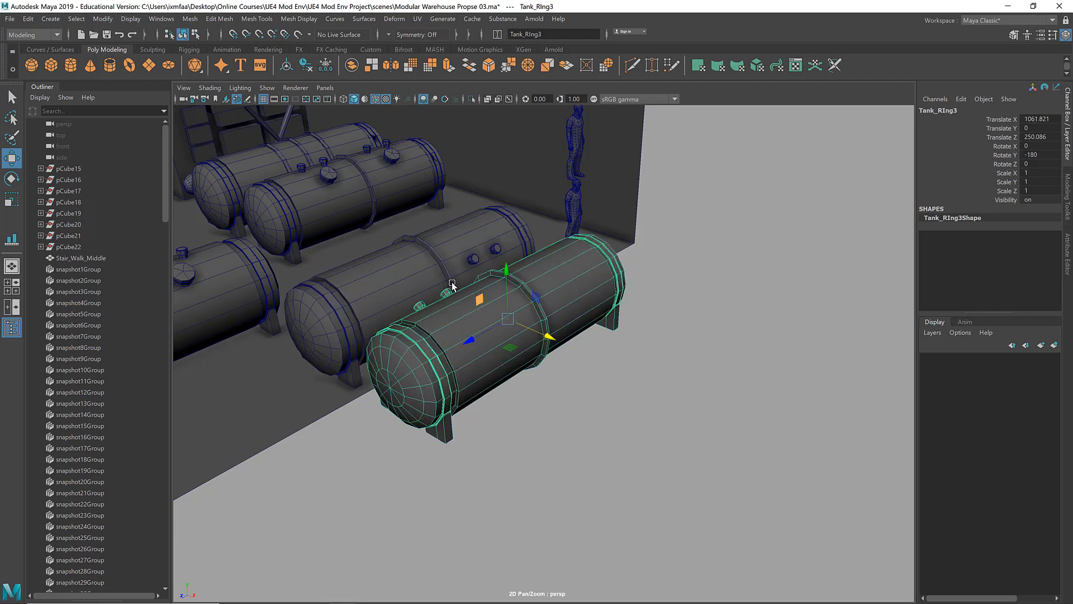
pyautogui.click(426, 278)
pyautogui.keyDown('shift'); pyautogui.click(521, 310); pyautogui.keyUp('shift')
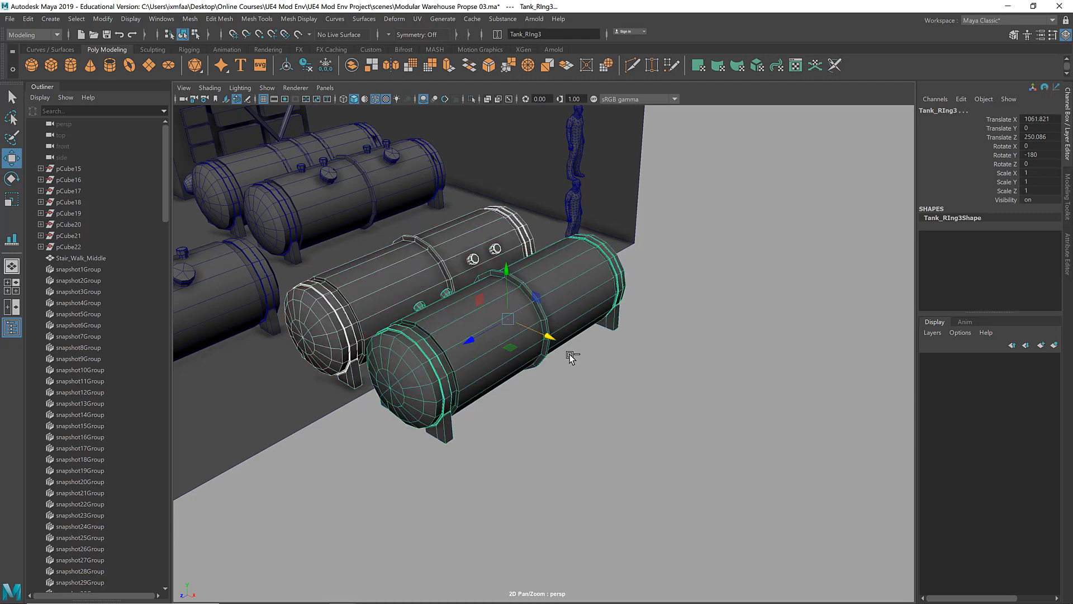
pyautogui.moveTo(548, 339); pyautogui.dragTo(826, 378)
pyautogui.hotkey('shift', 'd')
pyautogui.hotkey('shift', 'd')
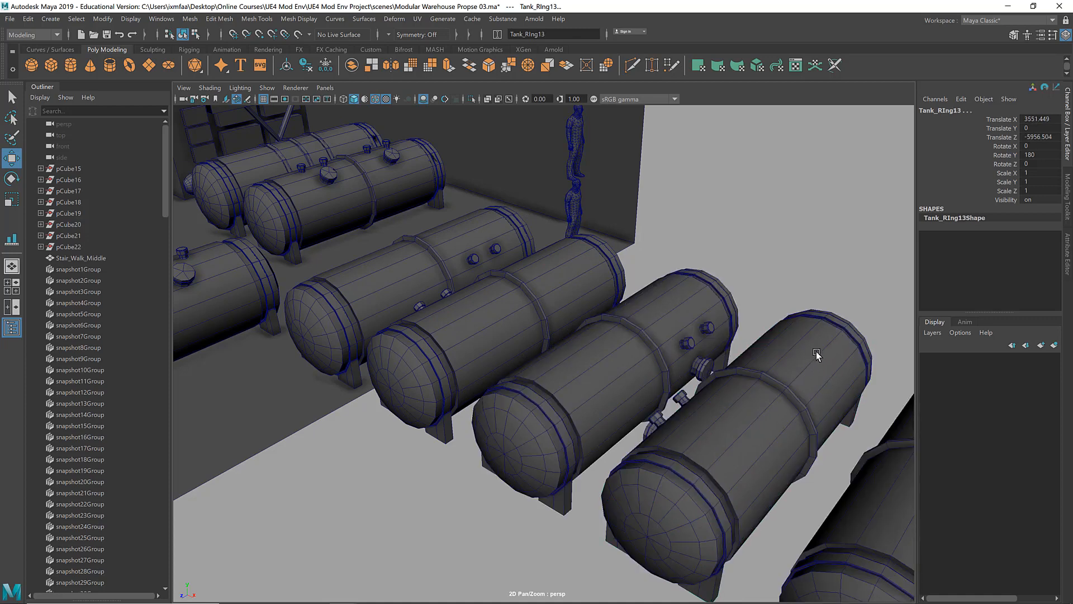
# Step: Clear the selection and examine the spacing and alternating fittings along the row of tanks
pyautogui.keyDown('alt'); pyautogui.moveTo(817, 354); pyautogui.dragTo(697, 358, button='right'); pyautogui.keyUp('alt')
pyautogui.keyDown('alt'); pyautogui.moveTo(697, 358); pyautogui.dragTo(522, 336, button='middle'); pyautogui.keyUp('alt')
pyautogui.click(672, 304)
pyautogui.moveTo(672, 304)
pyautogui.keyDown('alt'); pyautogui.mouseDown()
pyautogui.moveTo(658, 302)
pyautogui.moveTo(673, 305)
pyautogui.mouseUp(); pyautogui.keyUp('alt')
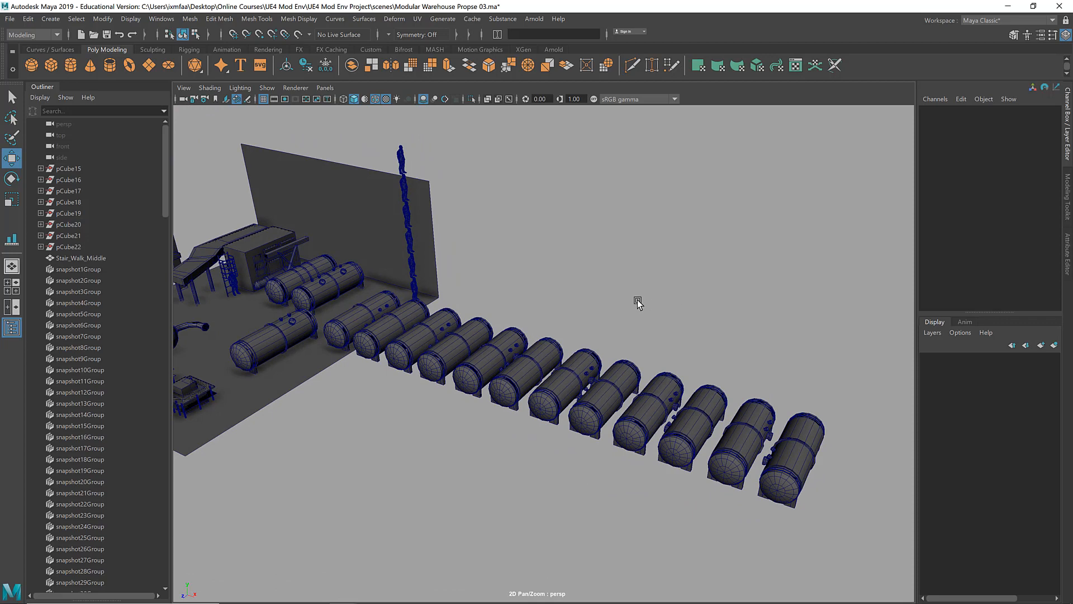
pyautogui.keyDown('alt'); pyautogui.moveTo(584, 307); pyautogui.dragTo(746, 303, button='right'); pyautogui.keyUp('alt')
pyautogui.keyDown('alt'); pyautogui.moveTo(681, 296); pyautogui.dragTo(660, 298); pyautogui.keyUp('alt')
pyautogui.moveTo(728, 304)
pyautogui.keyDown('alt'); pyautogui.mouseDown()
pyautogui.moveTo(705, 287)
pyautogui.moveTo(716, 291)
pyautogui.mouseUp(); pyautogui.keyUp('alt')
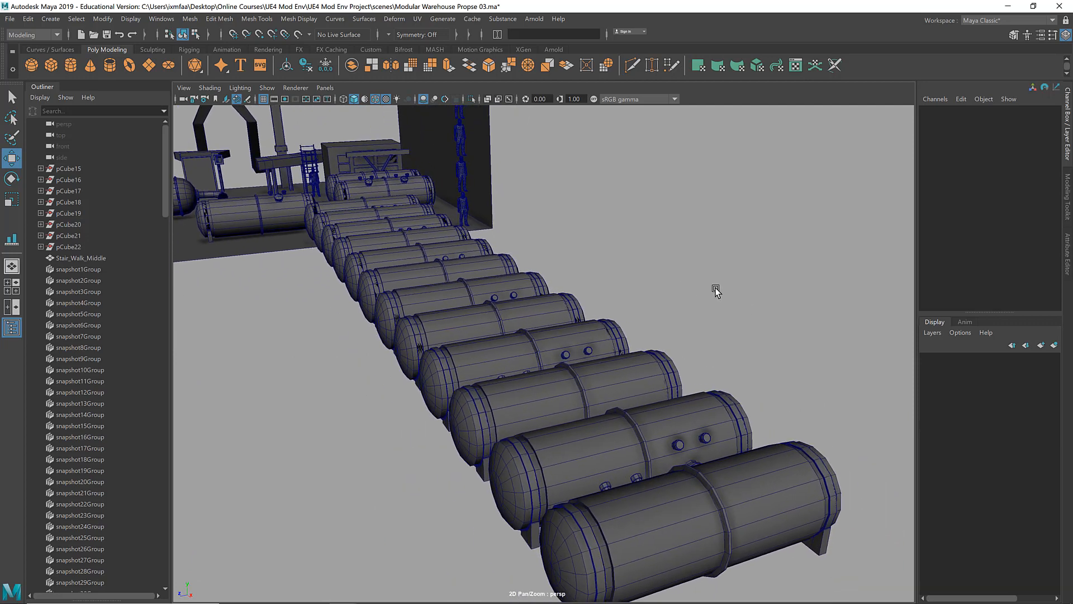
# Step: Examine the row of alternating tanks close up and from above with the sRGB gamma view transform enabled
pyautogui.keyDown('alt'); pyautogui.moveTo(717, 290); pyautogui.dragTo(771, 287, button='right'); pyautogui.keyUp('alt')
pyautogui.keyDown('alt'); pyautogui.moveTo(743, 291); pyautogui.dragTo(719, 270, button='middle'); pyautogui.keyUp('alt')
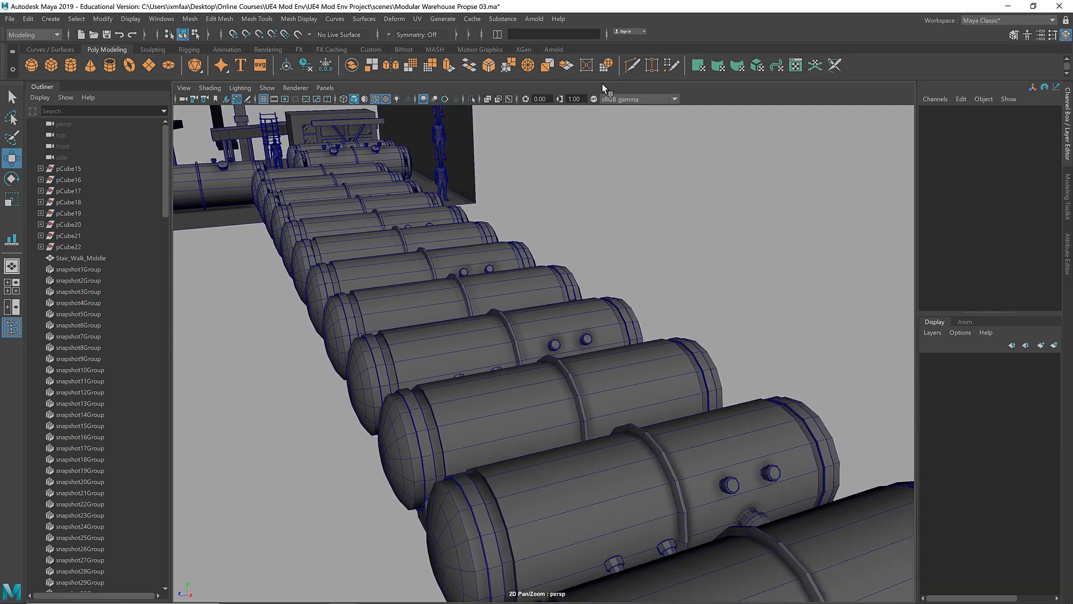
pyautogui.click(594, 99)
pyautogui.keyDown('alt'); pyautogui.moveTo(657, 161); pyautogui.dragTo(785, 231); pyautogui.keyUp('alt')
pyautogui.keyDown('alt'); pyautogui.moveTo(785, 231); pyautogui.dragTo(616, 120, button='middle'); pyautogui.keyUp('alt')
pyautogui.keyDown('alt'); pyautogui.moveTo(673, 314); pyautogui.dragTo(628, 409, button='right'); pyautogui.keyUp('alt')
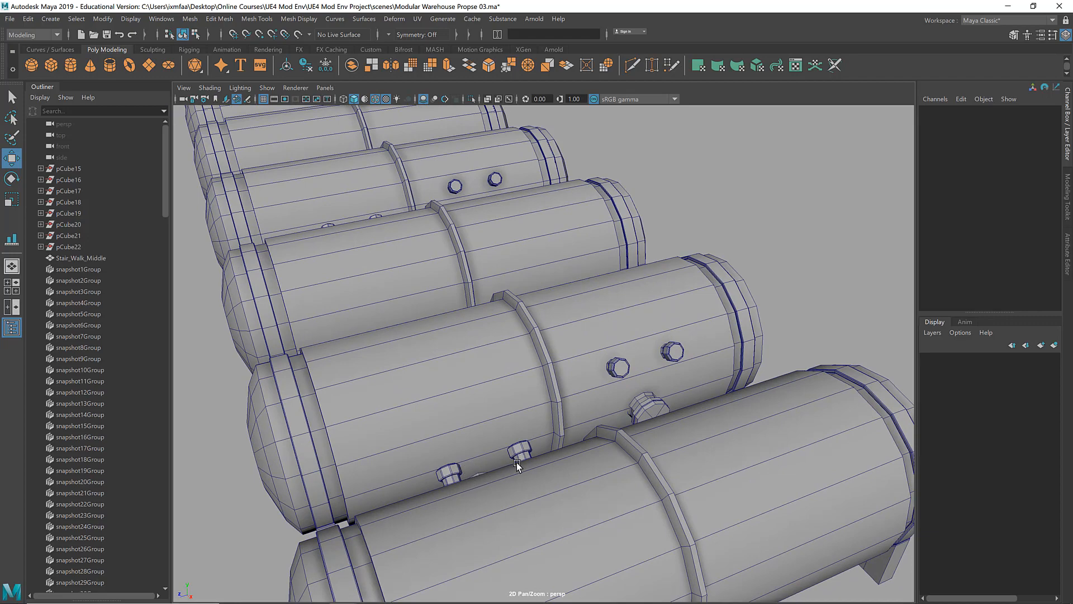
pyautogui.keyDown('alt'); pyautogui.moveTo(537, 455); pyautogui.dragTo(536, 391, button='middle'); pyautogui.keyUp('alt')
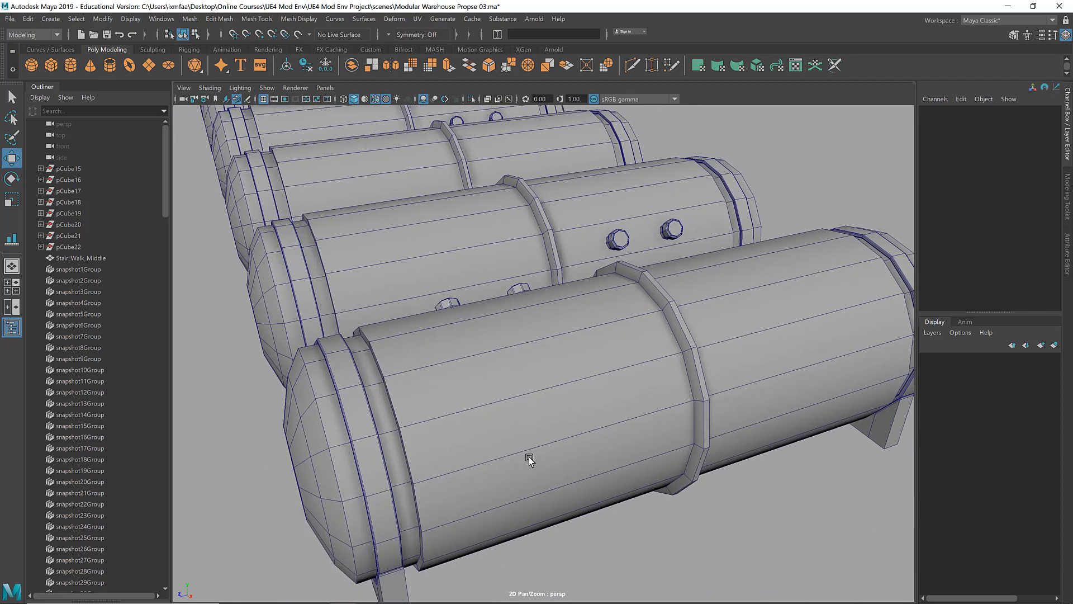
pyautogui.keyDown('alt'); pyautogui.moveTo(527, 456); pyautogui.dragTo(406, 362); pyautogui.keyUp('alt')
pyautogui.keyDown('alt'); pyautogui.moveTo(422, 369); pyautogui.dragTo(388, 323, button='middle'); pyautogui.keyUp('alt')
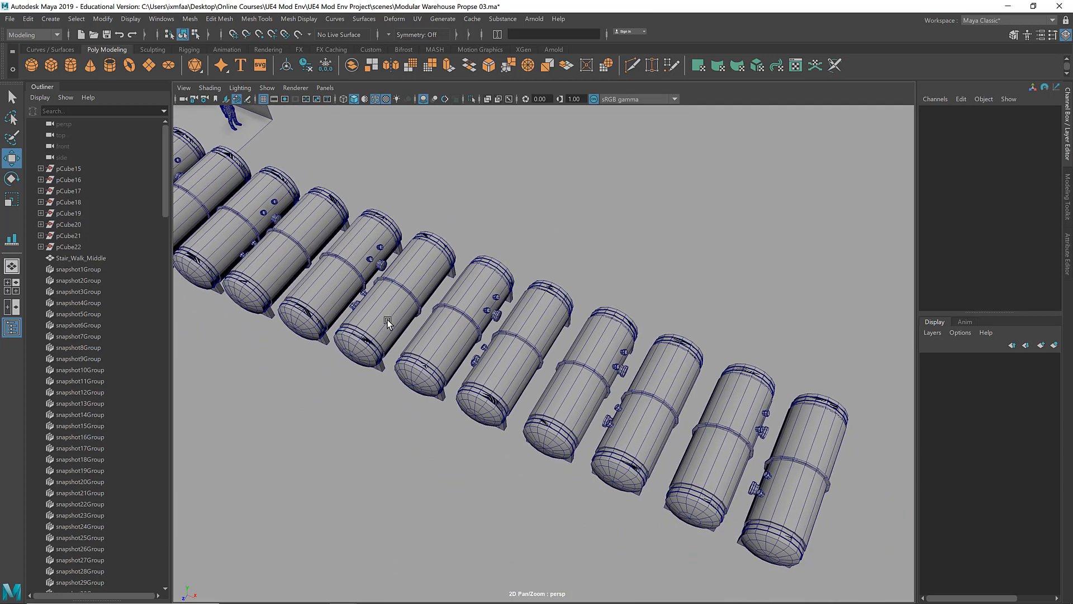
pyautogui.keyDown('alt'); pyautogui.moveTo(397, 327); pyautogui.dragTo(321, 313, button='right'); pyautogui.keyUp('alt')
pyautogui.keyDown('alt'); pyautogui.moveTo(268, 256); pyautogui.dragTo(350, 288, button='middle'); pyautogui.keyUp('alt')
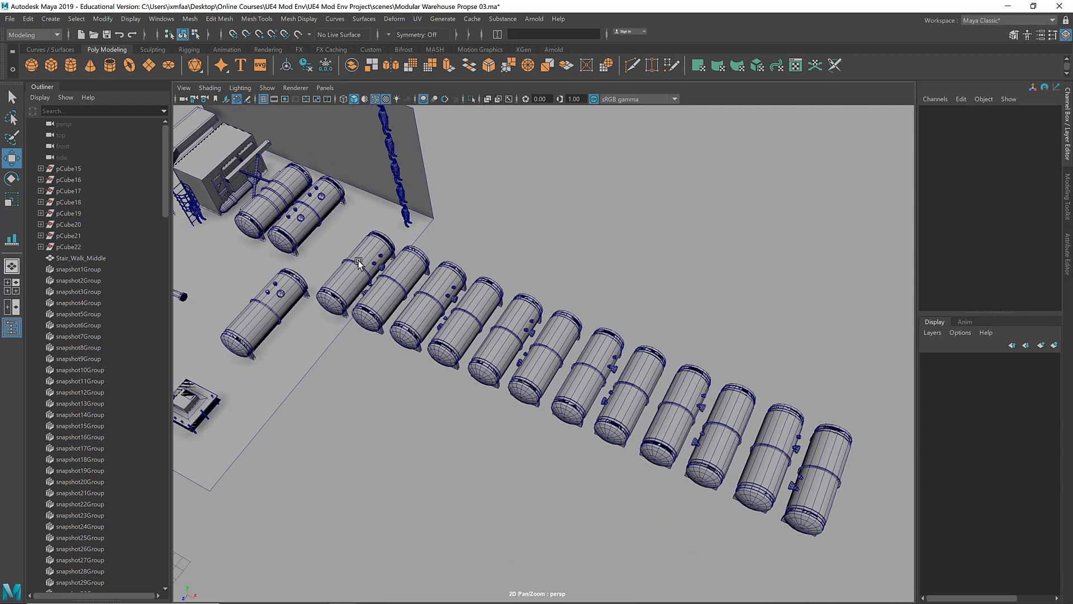
# Step: Undo the repeated pair duplicates and the rotated copy of the side-fitting tank
pyautogui.hotkey('ctrl', 'z')
pyautogui.hotkey('ctrl', 'z')
pyautogui.hotkey('ctrl', 'z')
pyautogui.hotkey('ctrl', 'z')
pyautogui.hotkey('ctrl', 'z')
pyautogui.hotkey('ctrl', 'z')
pyautogui.hotkey('ctrl', 'z')
pyautogui.hotkey('ctrl', 'z')
pyautogui.hotkey('ctrl', 'z')
pyautogui.hotkey('ctrl', 'z')
pyautogui.hotkey('ctrl', 'z')
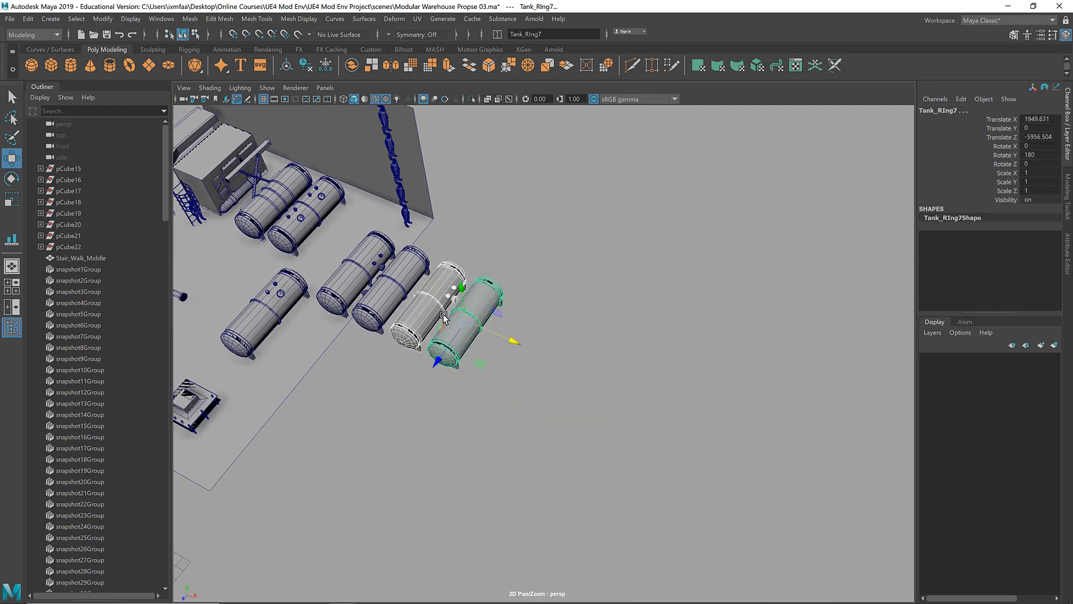
pyautogui.hotkey('ctrl', 'z')
pyautogui.hotkey('ctrl', 'z')
pyautogui.hotkey('ctrl', 'z')
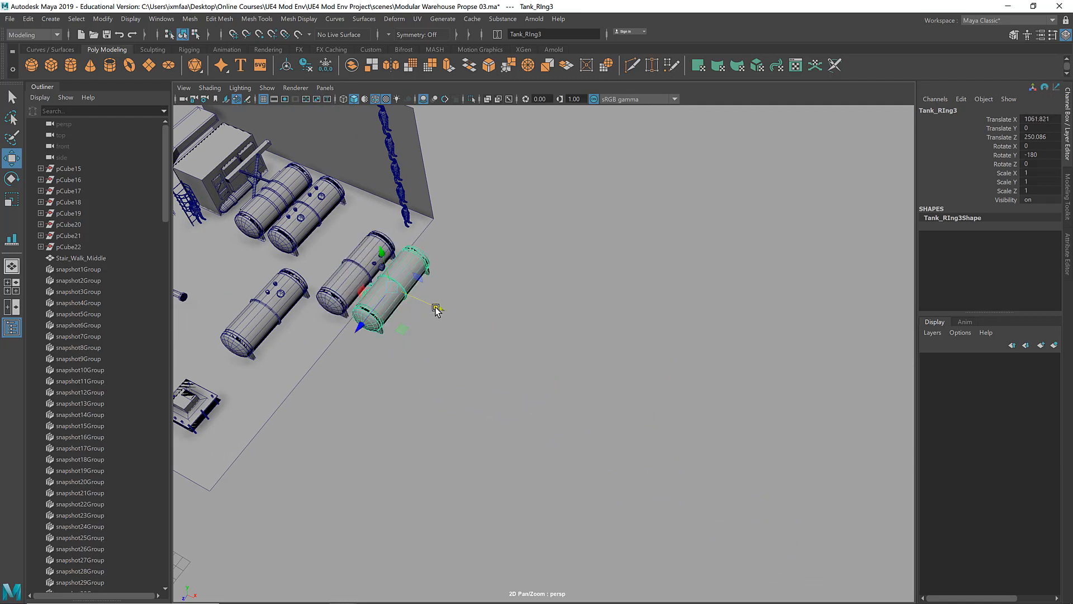
pyautogui.hotkey('ctrl', 'z')
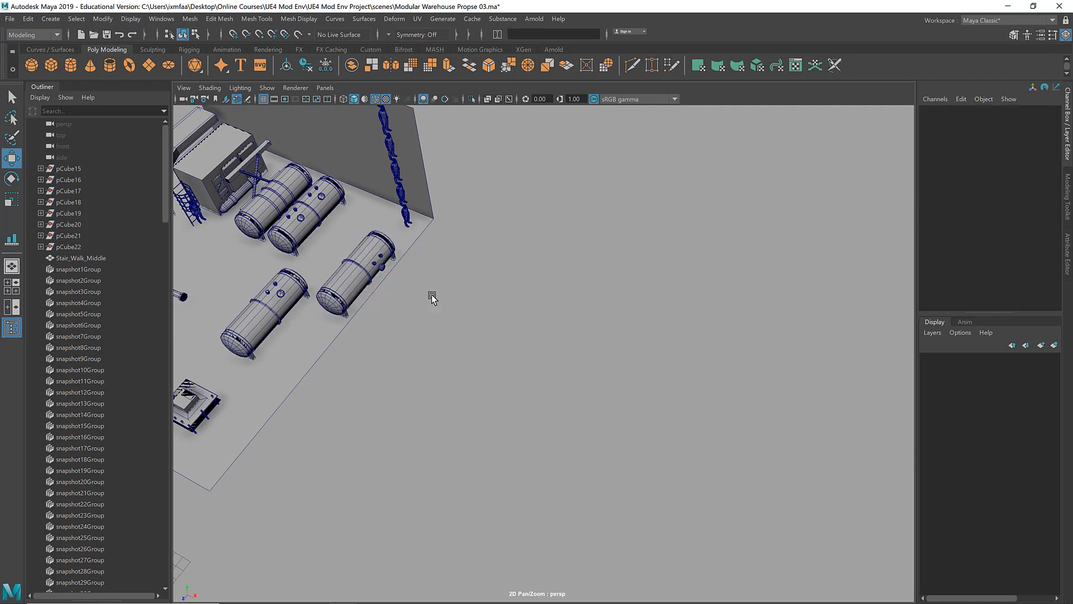
# Step: Duplicate the side-fitting tank to about X 1124.3 and repeat the duplicate along X into a row of eight
pyautogui.click(374, 286)
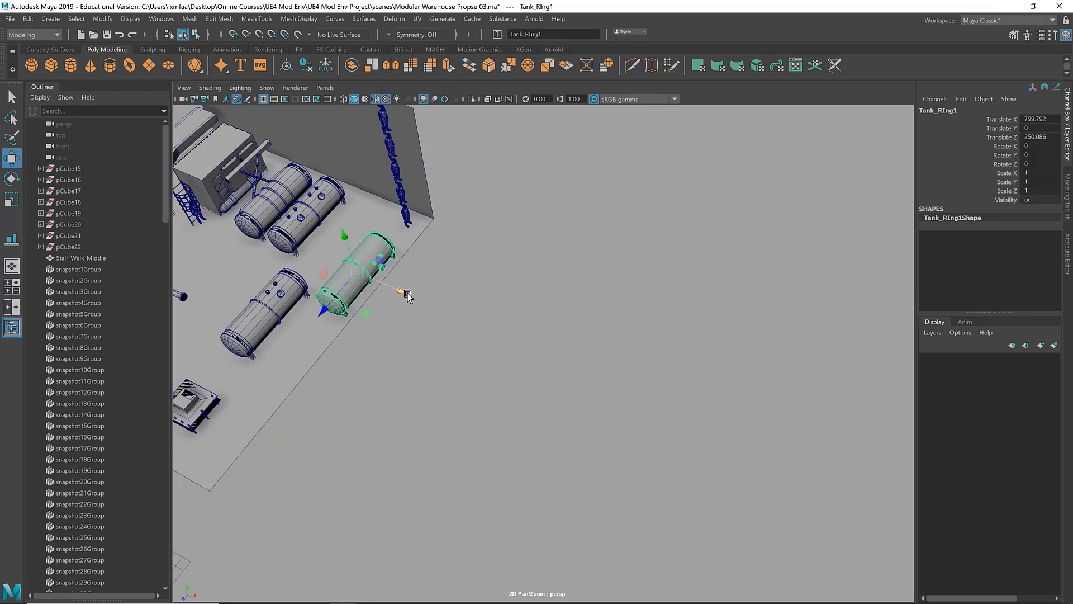
pyautogui.hotkey('ctrl', 'd')
pyautogui.moveTo(404, 293); pyautogui.dragTo(451, 302)
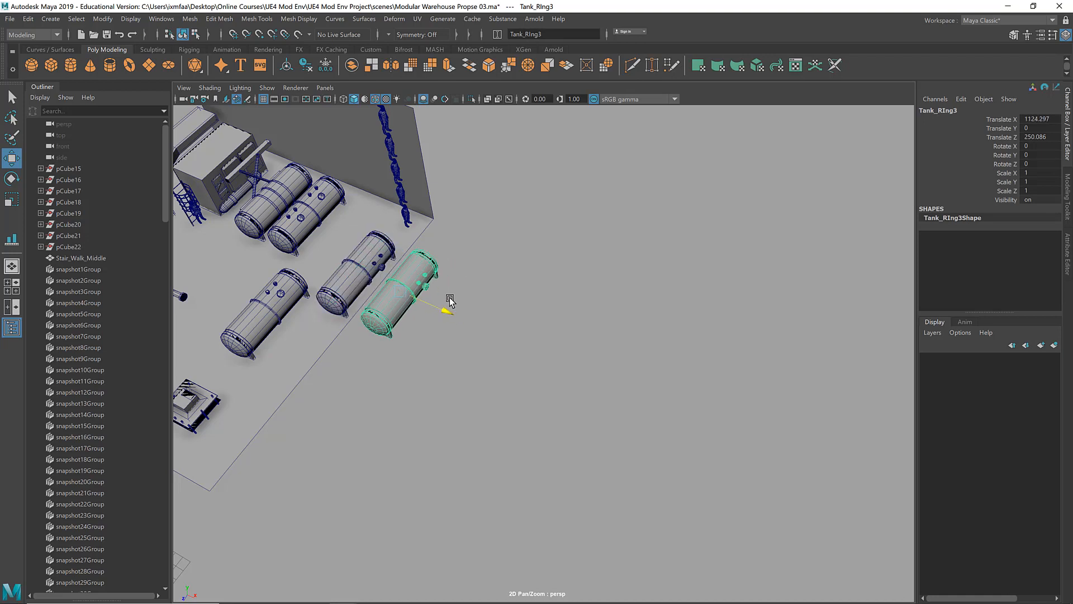
pyautogui.hotkey('shift', 'd')
pyautogui.hotkey('shift', 'd')
pyautogui.hotkey('shift', 'd')
pyautogui.hotkey('shift', 'd')
pyautogui.hotkey('shift', 'd')
pyautogui.hotkey('shift', 'd')
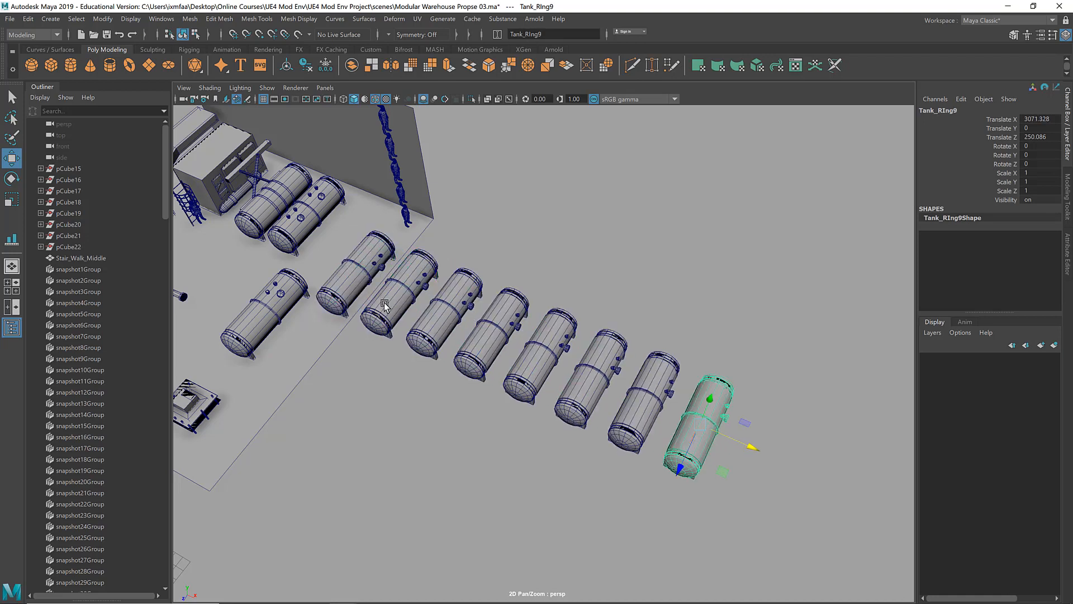
# Step: Duplicate the row of eight tanks, move the copies to about Z 1003, and rotate them -180 degrees around Y
pyautogui.click(356, 267)
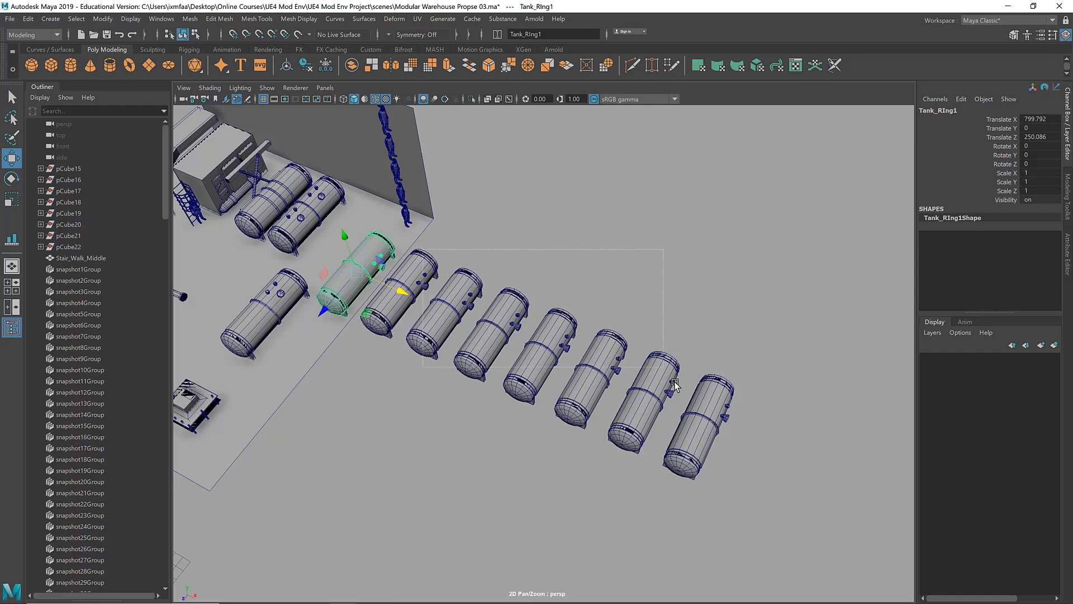
pyautogui.keyDown('shift'); pyautogui.moveTo(675, 385); pyautogui.dragTo(828, 449); pyautogui.keyUp('shift')
pyautogui.hotkey('ctrl', 'd')
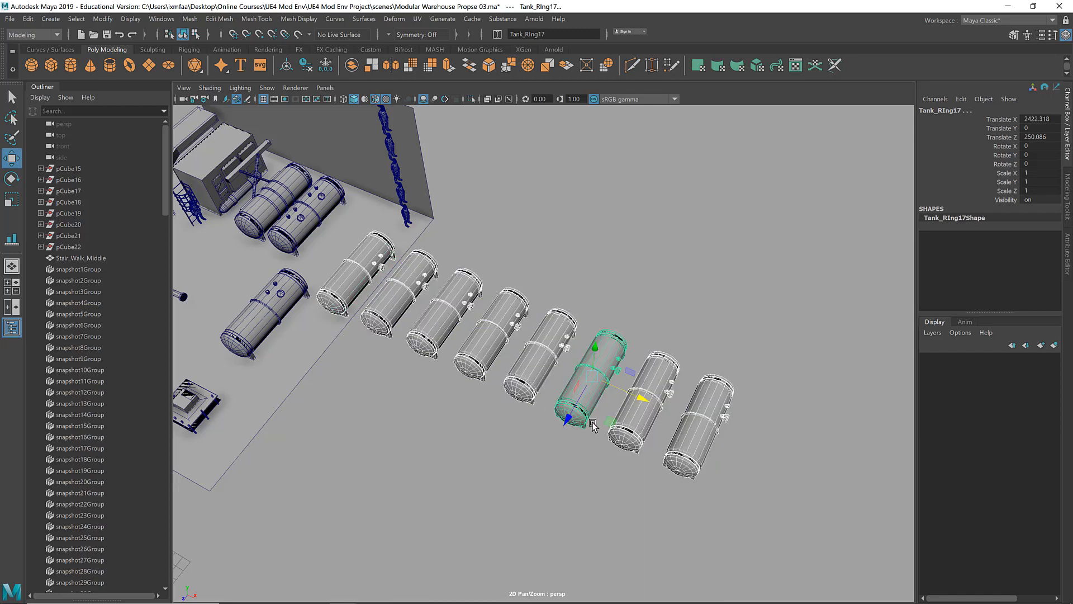
pyautogui.moveTo(568, 423); pyautogui.dragTo(478, 509, button='middle')
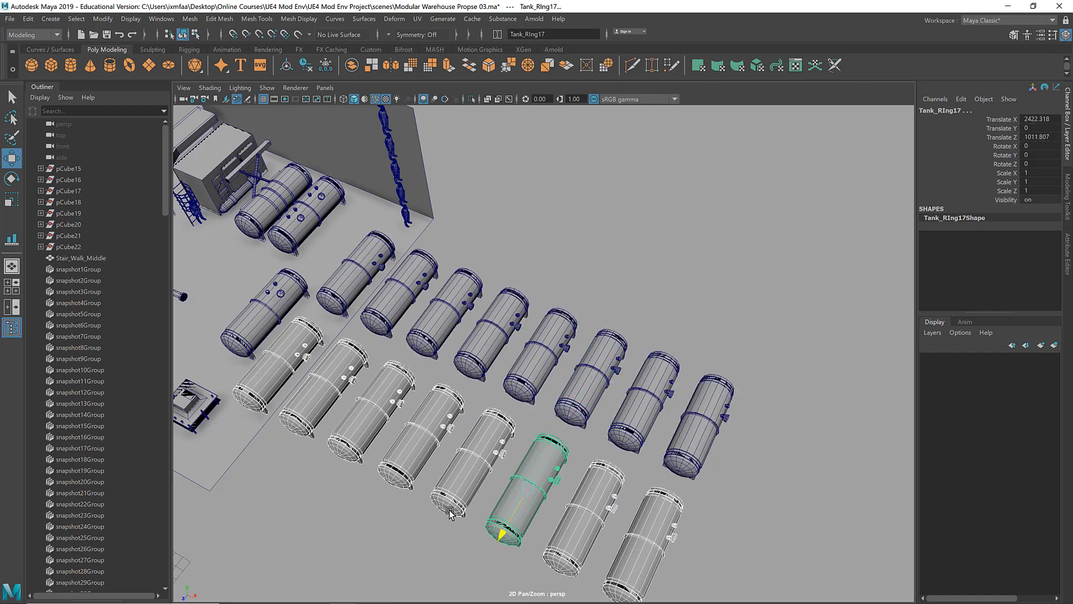
pyautogui.press('e')
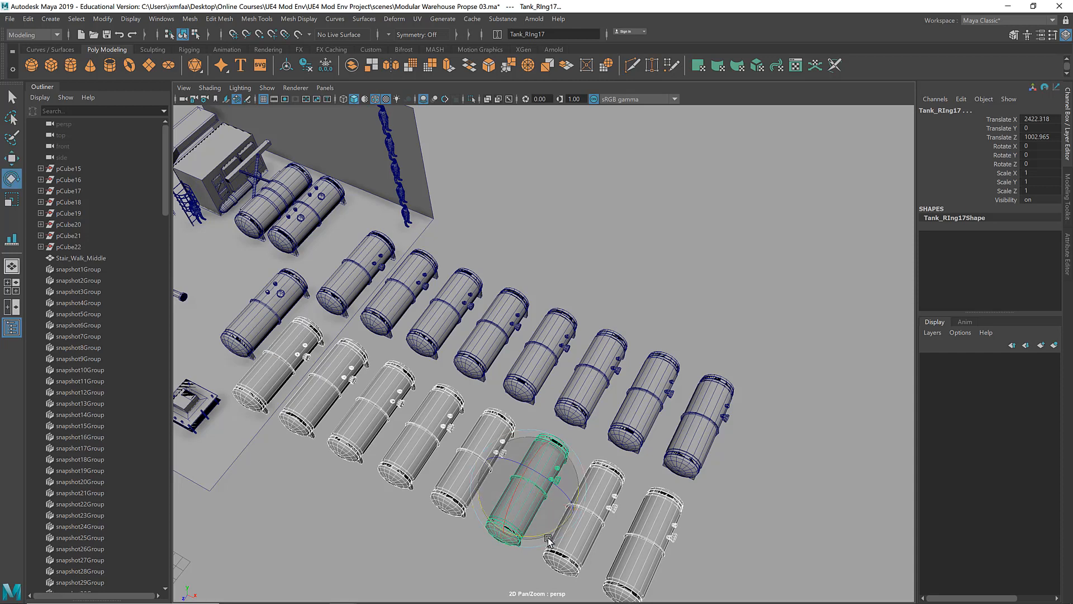
pyautogui.moveTo(454, 472)
pyautogui.keyDown('alt'); pyautogui.mouseDown()
pyautogui.moveTo(467, 470)
pyautogui.moveTo(429, 454)
pyautogui.moveTo(446, 457)
pyautogui.mouseUp(); pyautogui.keyUp('alt')
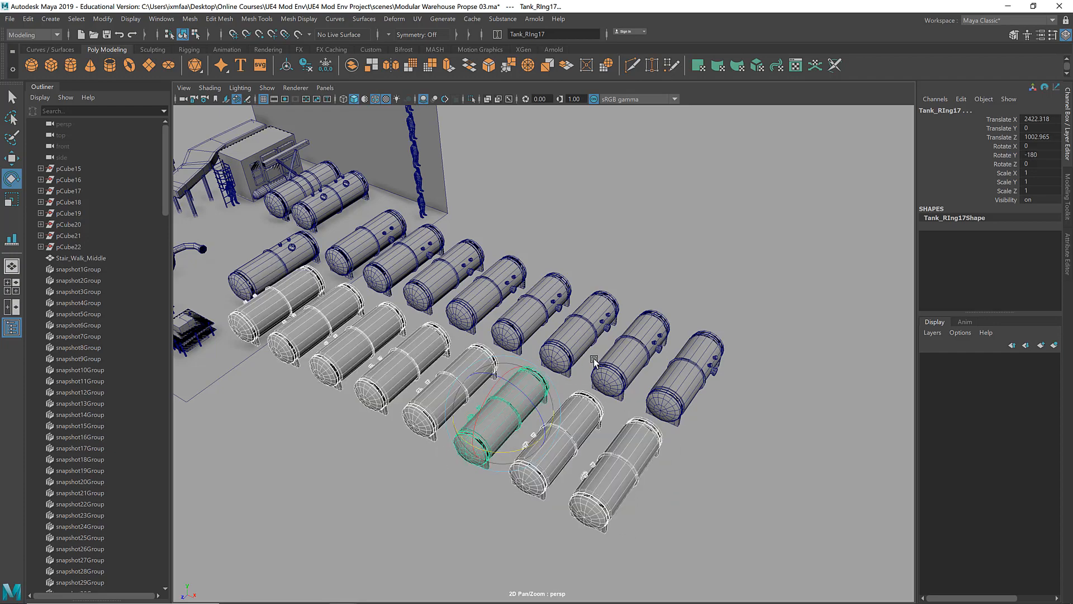
# Step: Clear the selection and examine the two facing tank rows from the side and from above
pyautogui.click(661, 215)
pyautogui.keyDown('alt'); pyautogui.moveTo(661, 215); pyautogui.dragTo(636, 241); pyautogui.keyUp('alt')
pyautogui.keyDown('alt'); pyautogui.moveTo(637, 241); pyautogui.dragTo(772, 240, button='right'); pyautogui.keyUp('alt')
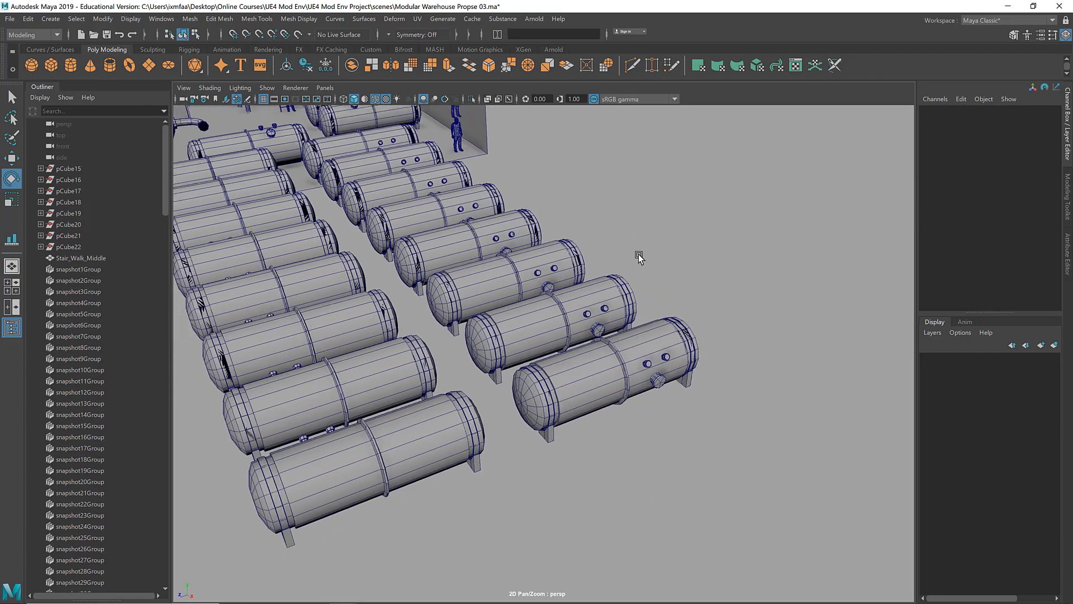
pyautogui.keyDown('alt'); pyautogui.moveTo(640, 255); pyautogui.dragTo(815, 273, button='middle'); pyautogui.keyUp('alt')
pyautogui.keyDown('alt'); pyautogui.moveTo(673, 277); pyautogui.dragTo(612, 274, button='right'); pyautogui.keyUp('alt')
pyautogui.keyDown('alt'); pyautogui.moveTo(612, 274); pyautogui.dragTo(578, 293); pyautogui.keyUp('alt')
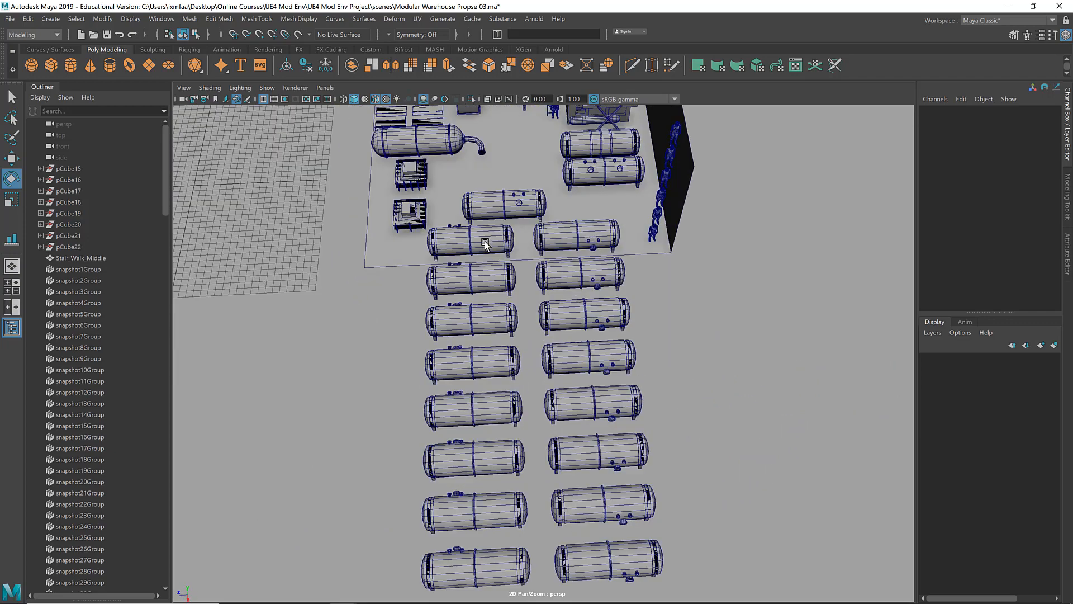
pyautogui.keyDown('alt'); pyautogui.moveTo(473, 294); pyautogui.dragTo(394, 296, button='right'); pyautogui.keyUp('alt')
pyautogui.keyDown('alt'); pyautogui.moveTo(394, 297); pyautogui.dragTo(390, 322); pyautogui.keyUp('alt')
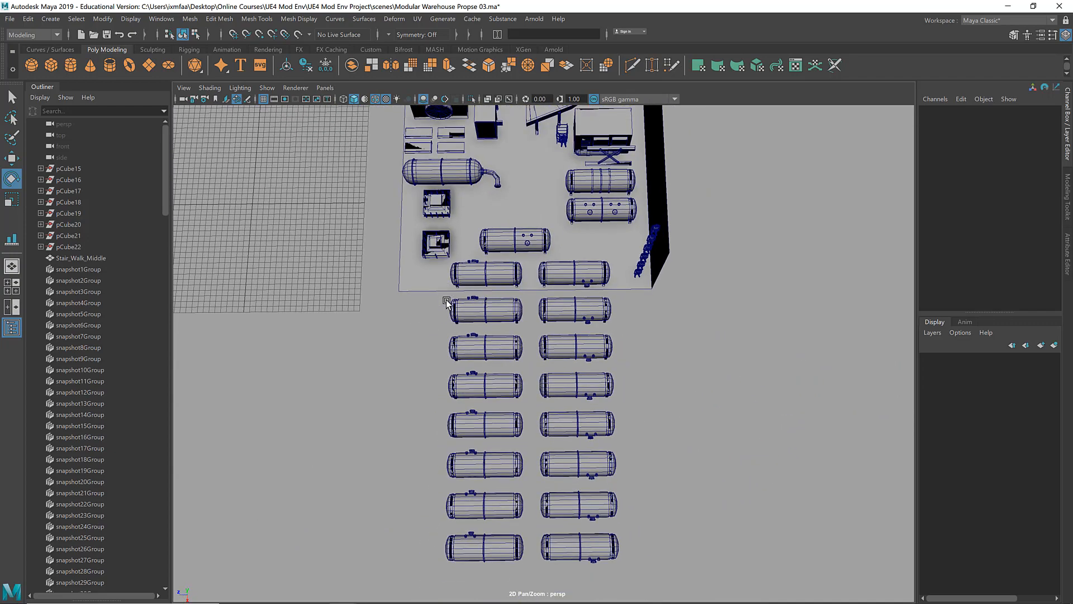
# Step: Duplicate the seven outer tanks of each row and place the copies alongside as two more rows
pyautogui.moveTo(447, 303); pyautogui.dragTo(716, 597)
pyautogui.keyDown('alt'); pyautogui.moveTo(712, 532); pyautogui.dragTo(754, 393); pyautogui.keyUp('alt')
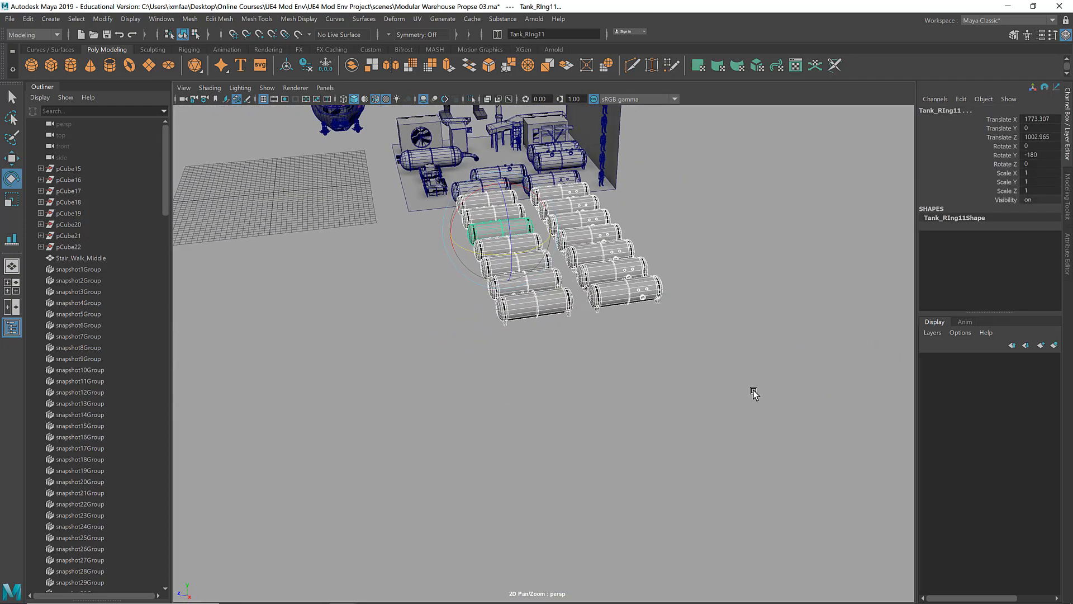
pyautogui.keyDown('ctrl'); pyautogui.moveTo(668, 374); pyautogui.dragTo(274, 267); pyautogui.keyUp('ctrl')
pyautogui.press('w')
pyautogui.click(652, 393)
pyautogui.press('a')
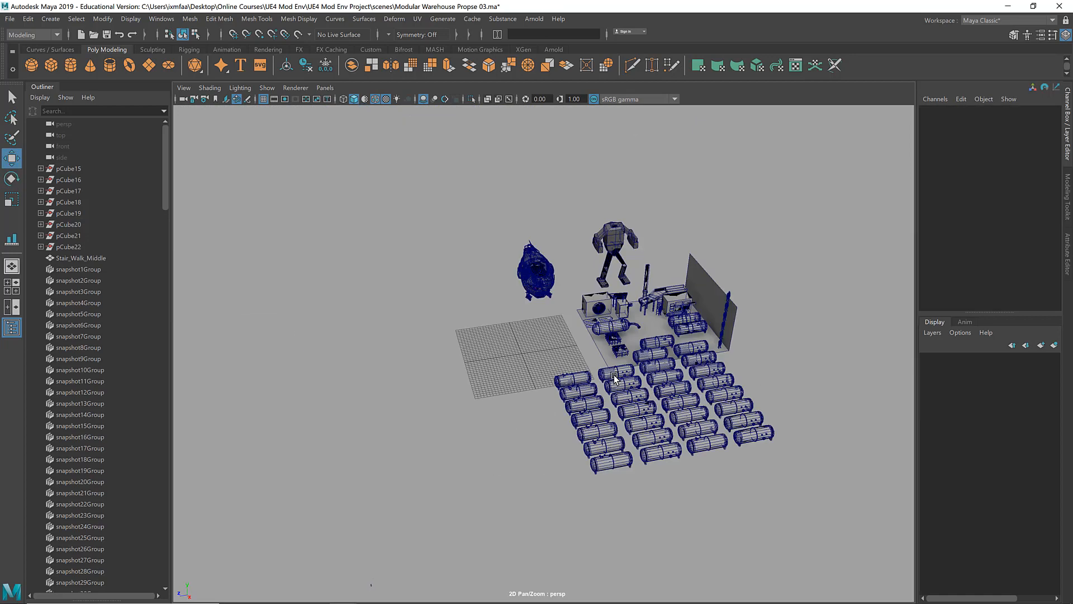
# Step: Examine the four tank rows from several angles and disable the sRGB gamma view transform
pyautogui.keyDown('alt'); pyautogui.moveTo(615, 379); pyautogui.dragTo(746, 384, button='right'); pyautogui.keyUp('alt')
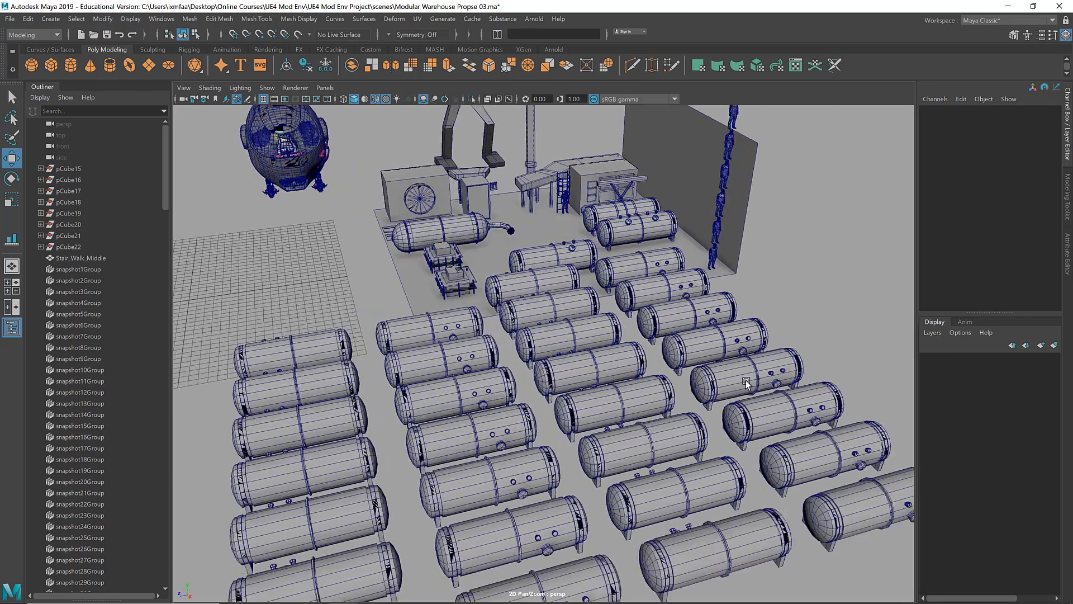
pyautogui.keyDown('alt'); pyautogui.moveTo(746, 384); pyautogui.dragTo(716, 300, button='middle'); pyautogui.keyUp('alt')
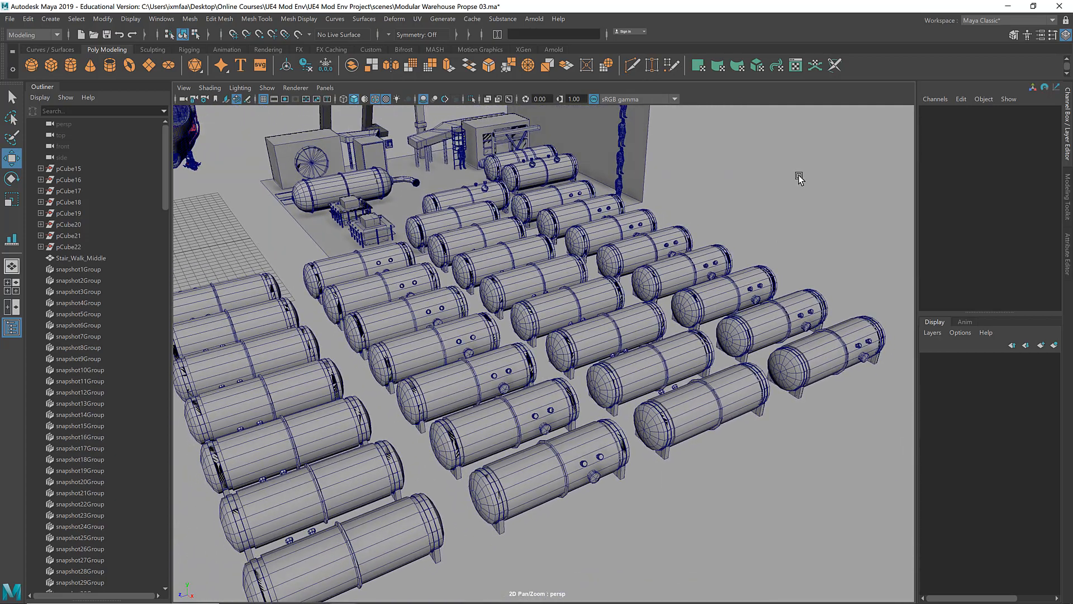
pyautogui.scroll(-3, 800, 178)
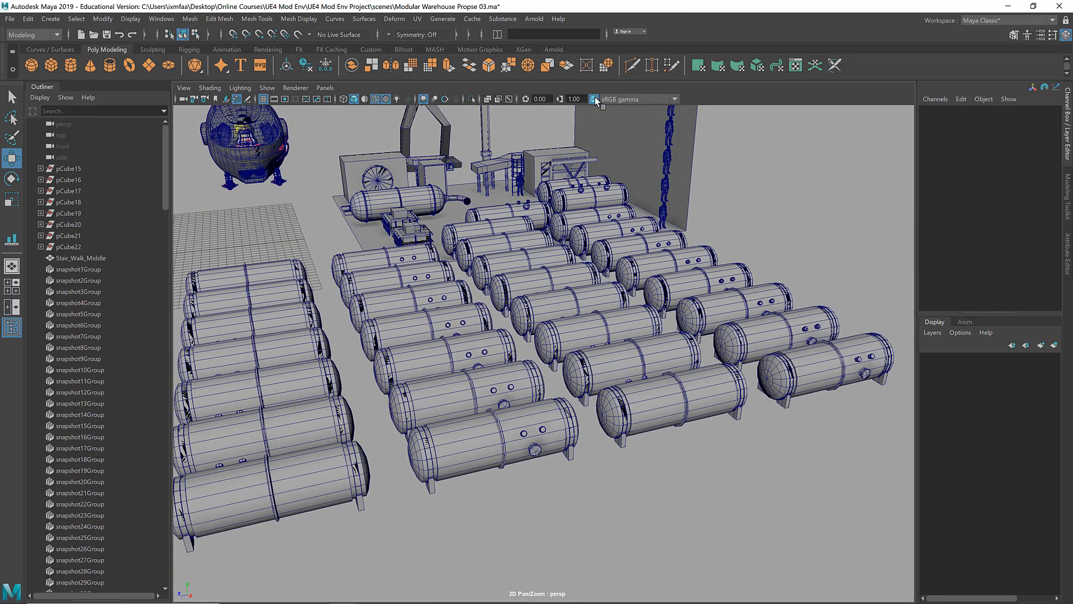
pyautogui.click(594, 99)
pyautogui.keyDown('alt'); pyautogui.moveTo(801, 203); pyautogui.dragTo(776, 201); pyautogui.keyUp('alt')
# Step: Remove the duplicated tank rows beyond the first pair of side-fitting tanks
pyautogui.hotkey('ctrl', 'z')
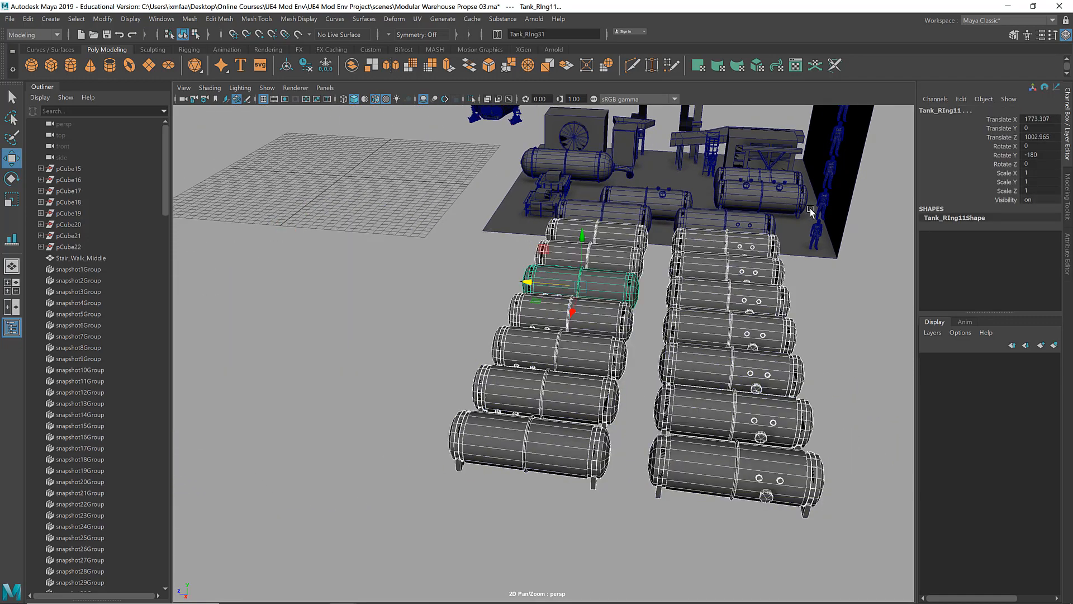
pyautogui.hotkey('ctrl', 'z')
pyautogui.hotkey('ctrl', 'z')
pyautogui.hotkey('ctrl', 'z')
# Step: Select the two remaining side-fitting tanks and delete them
pyautogui.click(729, 236)
pyautogui.press('f')
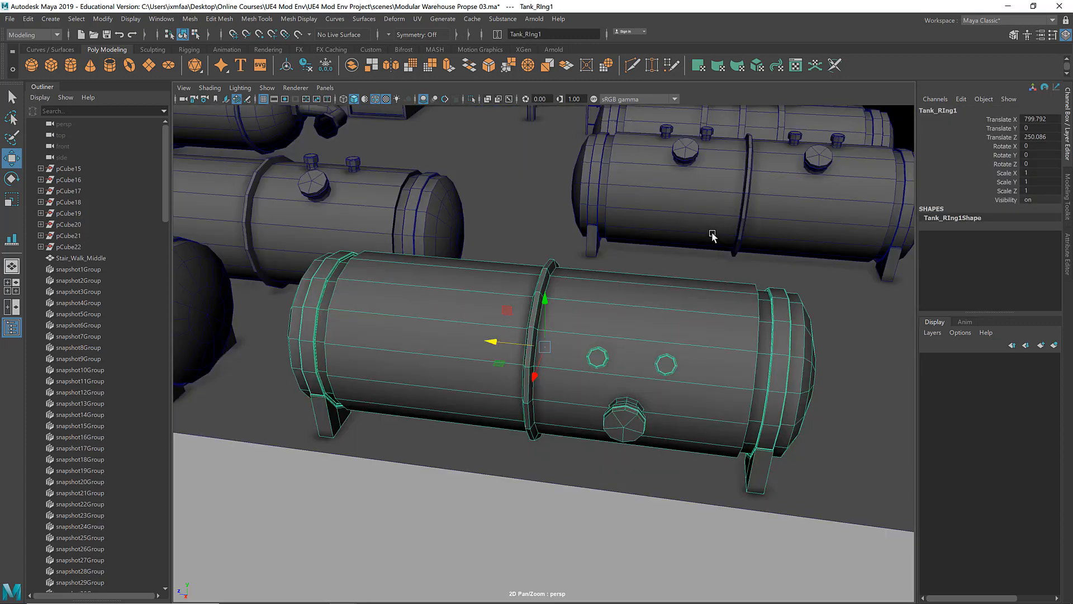
pyautogui.keyDown('alt'); pyautogui.moveTo(711, 235); pyautogui.dragTo(479, 383); pyautogui.keyUp('alt')
pyautogui.keyDown('shift'); pyautogui.click(589, 372); pyautogui.keyUp('shift')
pyautogui.scroll(-3, 589, 371)
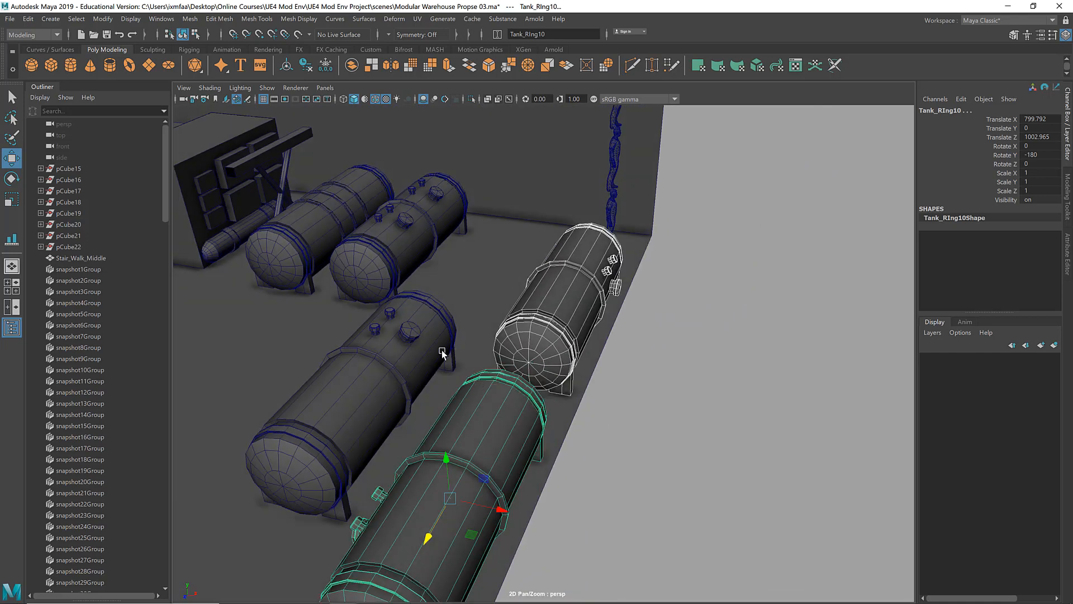
pyautogui.press('Delete')
# Step: Select the faces of the freestanding tank's two small top fittings and move them along to its opposite half
pyautogui.click(390, 342)
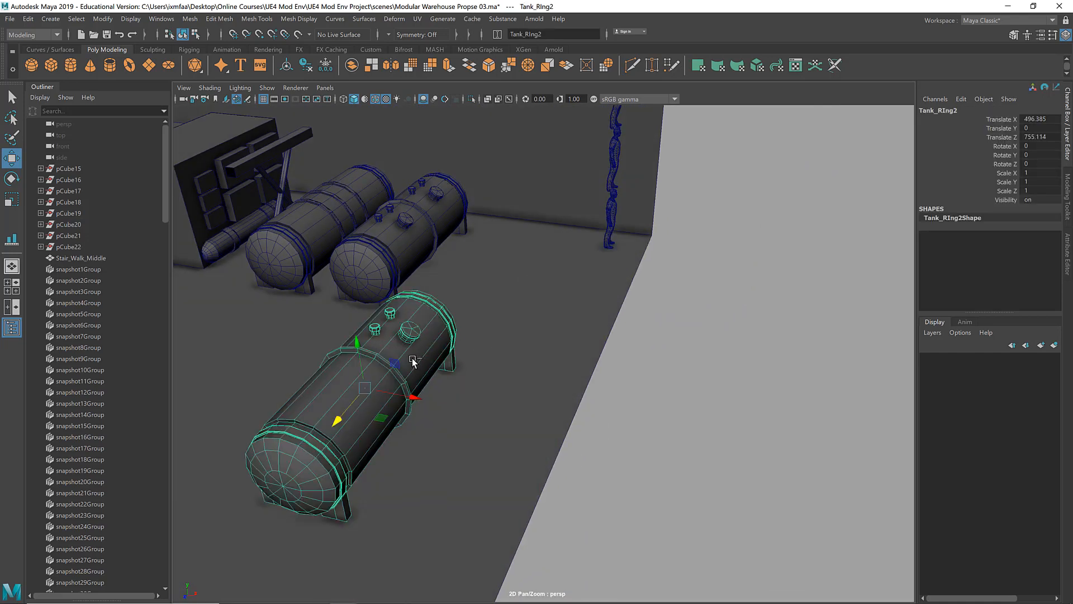
pyautogui.click(352, 419)
pyautogui.moveTo(360, 386); pyautogui.dragTo(428, 225)
pyautogui.click(404, 325)
pyautogui.press('f')
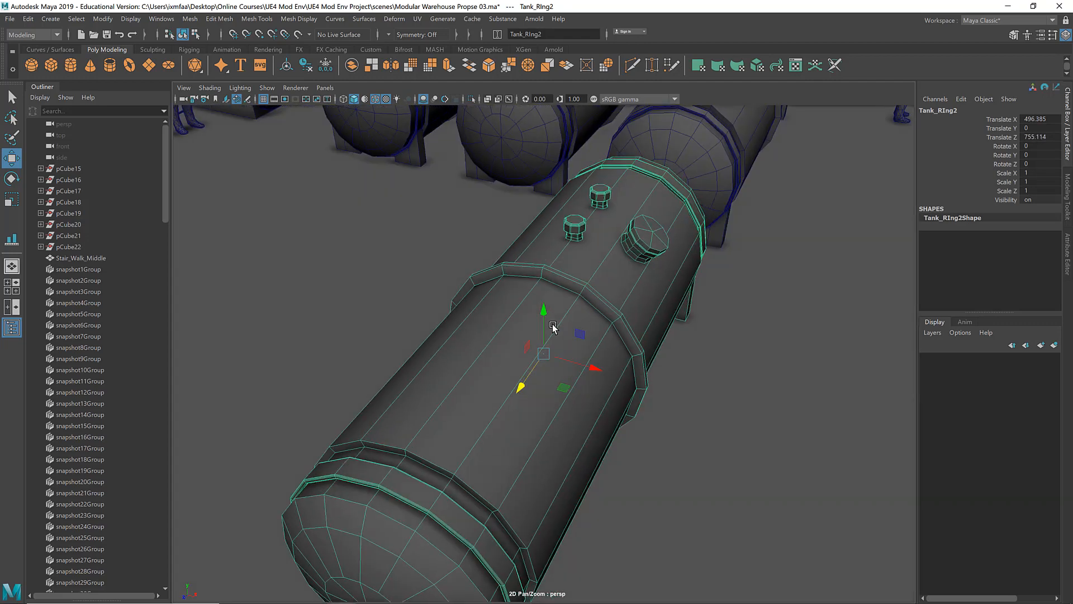
pyautogui.moveTo(582, 241); pyautogui.dragTo(582, 253, button='right')
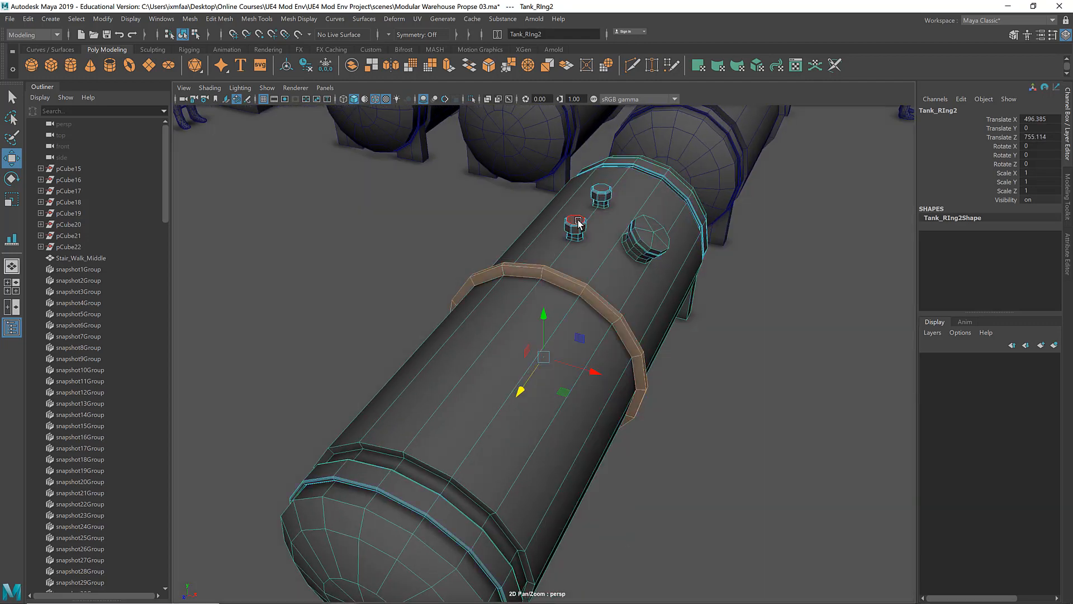
pyautogui.doubleClick(576, 219)
pyautogui.keyDown('shift'); pyautogui.doubleClick(607, 190); pyautogui.keyUp('shift')
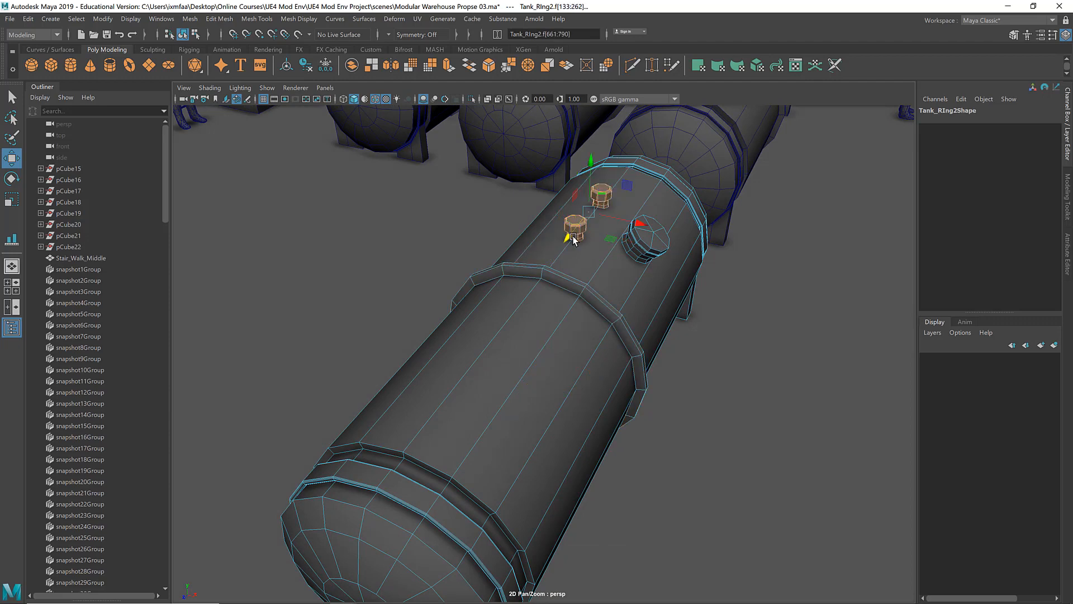
pyautogui.moveTo(563, 242); pyautogui.dragTo(426, 400)
# Step: Rotate the two small fittings around the tank's long axis onto its side, check them, and keep their faces selected
pyautogui.keyDown('alt'); pyautogui.moveTo(447, 476); pyautogui.dragTo(472, 394, button='middle'); pyautogui.keyUp('alt')
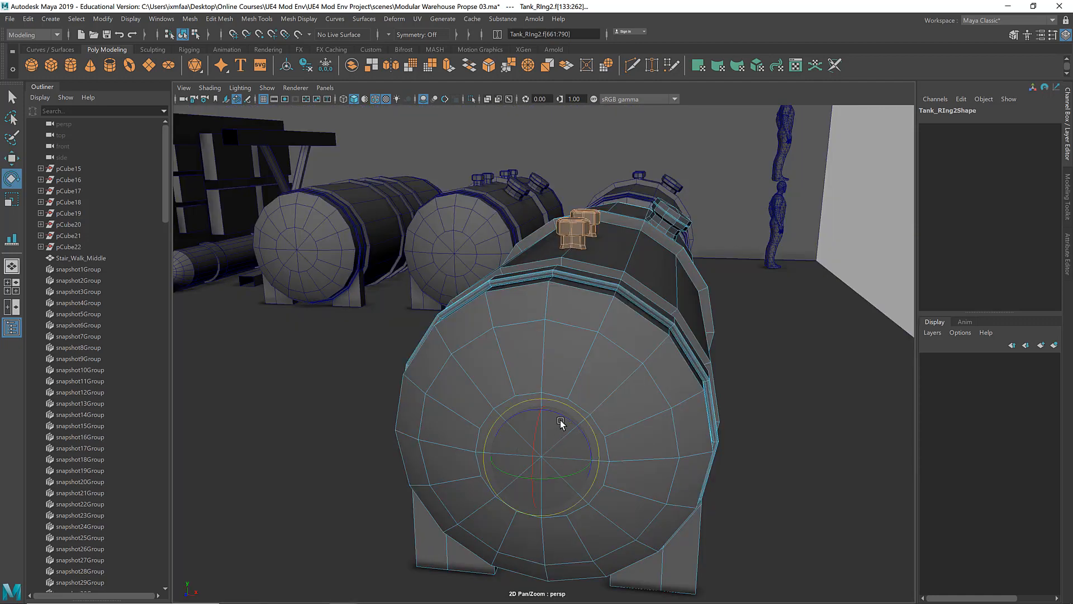
pyautogui.moveTo(563, 419); pyautogui.dragTo(529, 427)
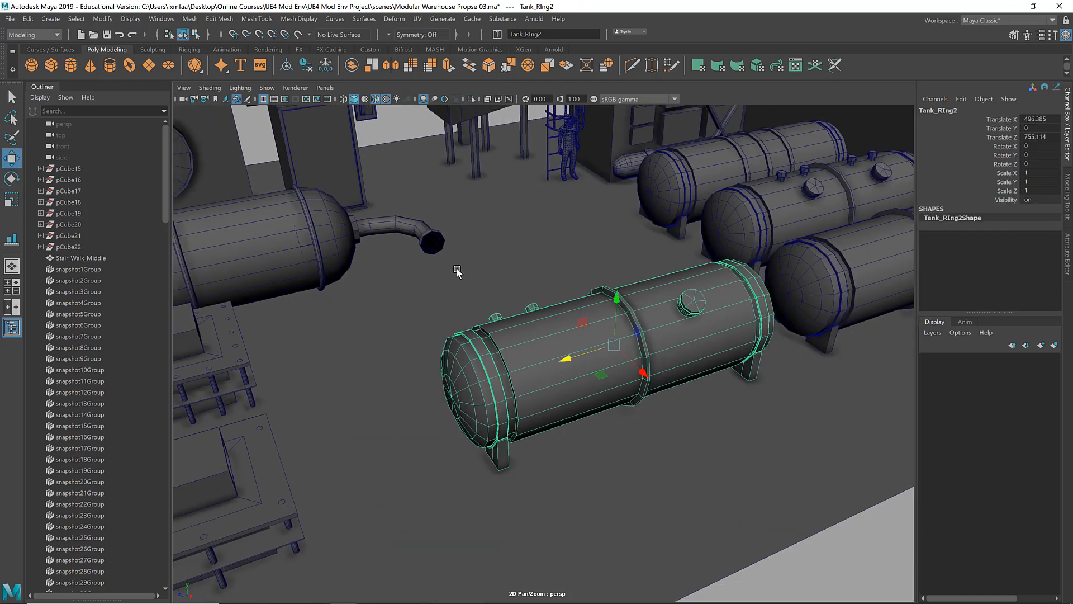
pyautogui.click(458, 269)
pyautogui.keyDown('alt'); pyautogui.moveTo(459, 271); pyautogui.dragTo(568, 290); pyautogui.keyUp('alt')
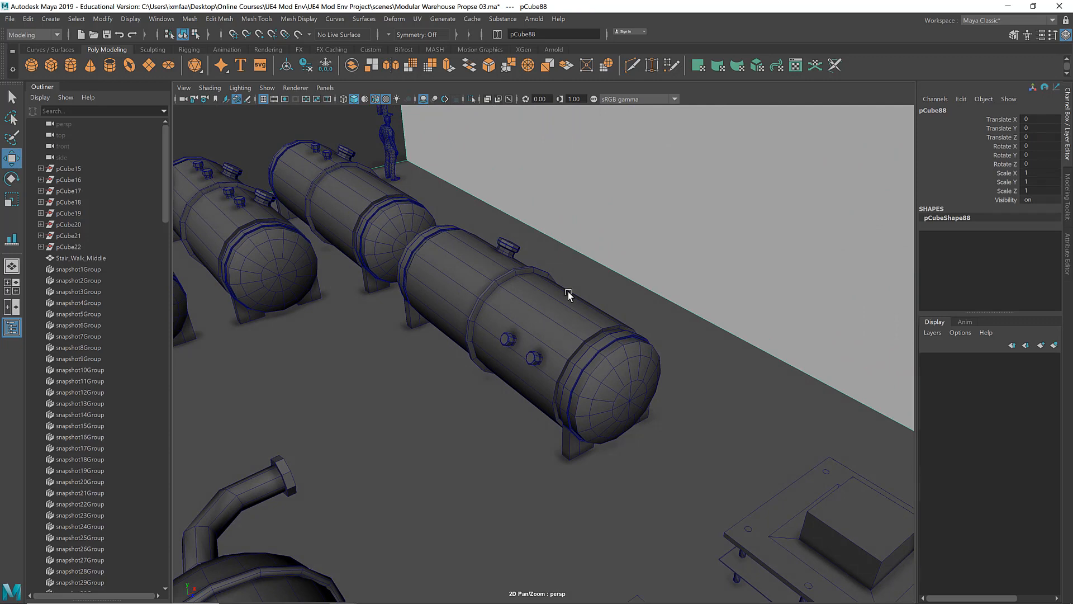
pyautogui.keyDown('alt'); pyautogui.moveTo(543, 355); pyautogui.dragTo(642, 360); pyautogui.keyUp('alt')
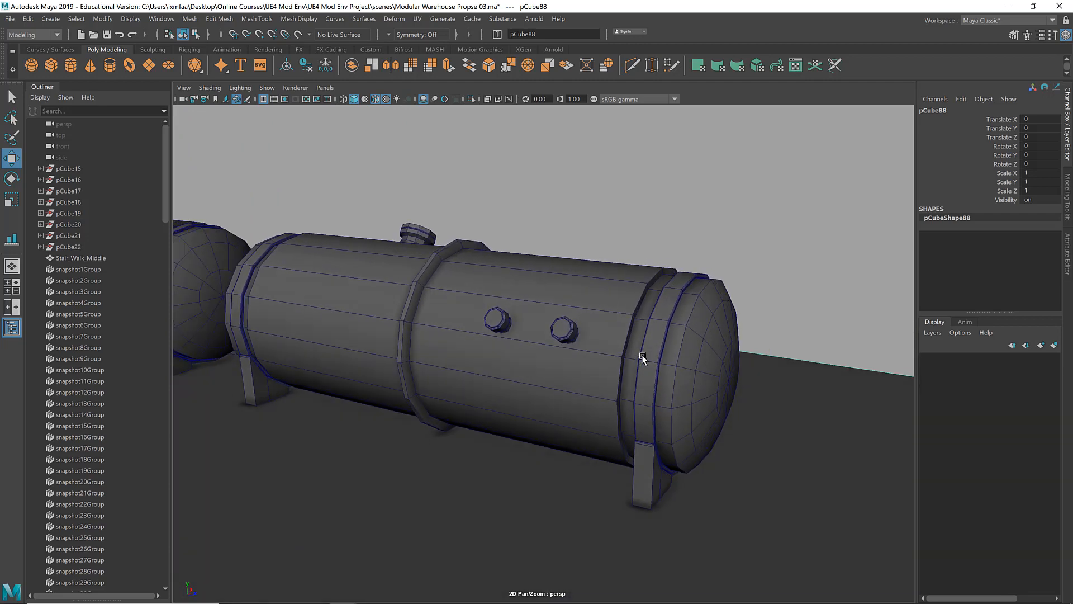
pyautogui.click(639, 357)
pyautogui.hotkey('ctrl', 'z')
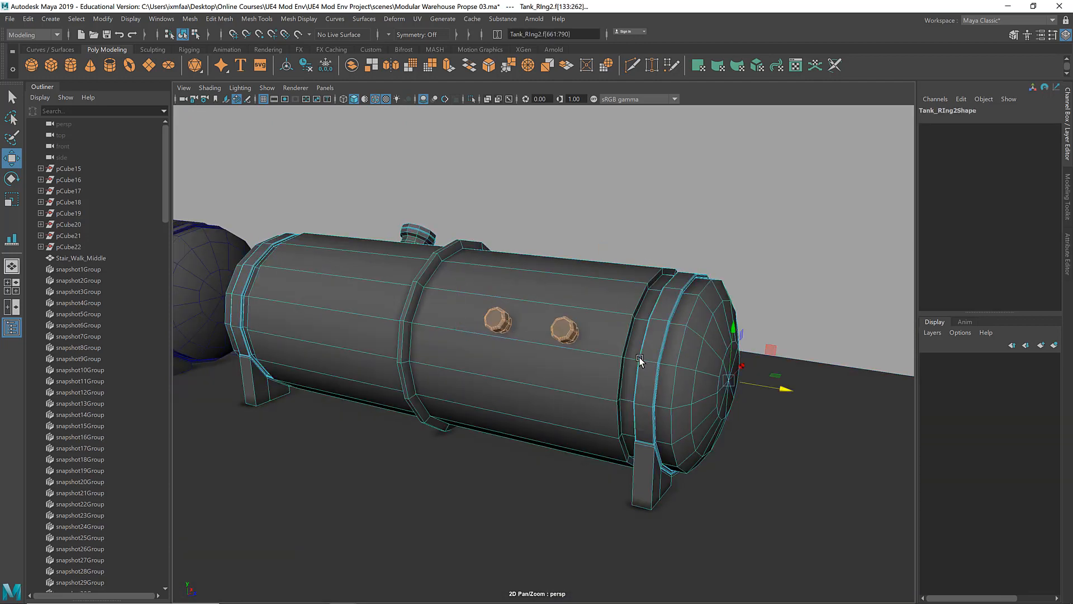
# Step: Rotate the two small fittings lower around the tank's long axis and return to whole-object selection of the tank
pyautogui.press('e')
pyautogui.moveTo(720, 364); pyautogui.dragTo(720, 378)
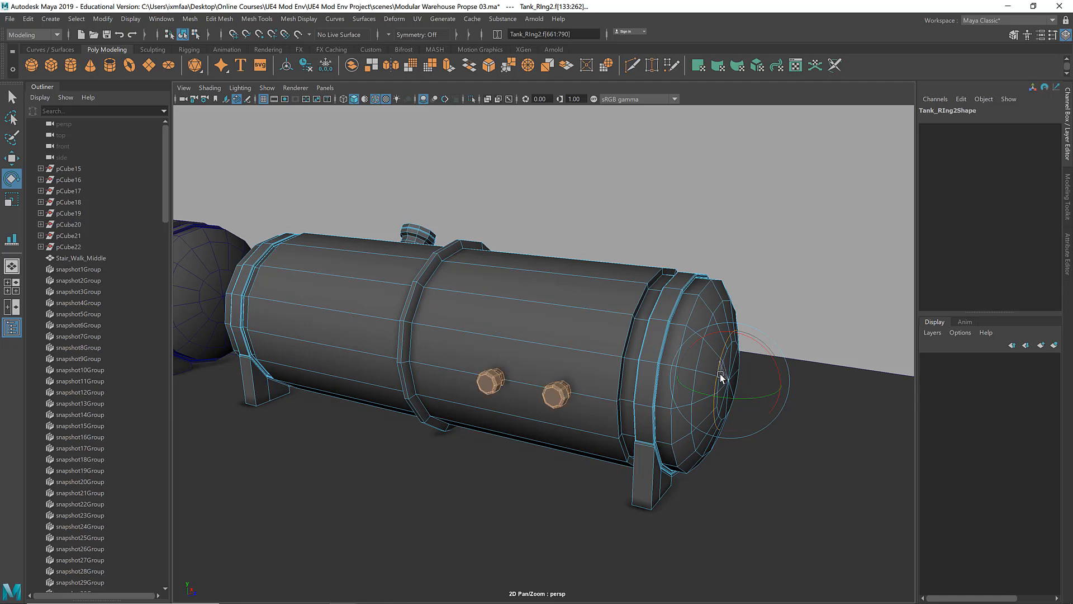
pyautogui.click(746, 251)
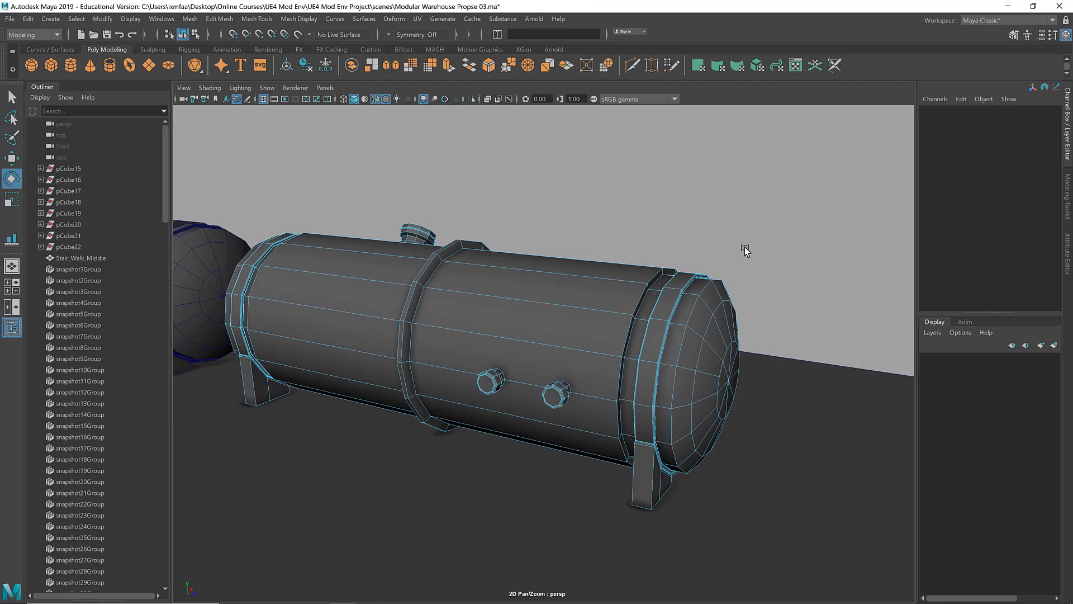
pyautogui.moveTo(746, 250)
pyautogui.keyDown('alt'); pyautogui.mouseDown()
pyautogui.moveTo(772, 255)
pyautogui.moveTo(709, 268)
pyautogui.moveTo(757, 242)
pyautogui.mouseUp(); pyautogui.keyUp('alt')
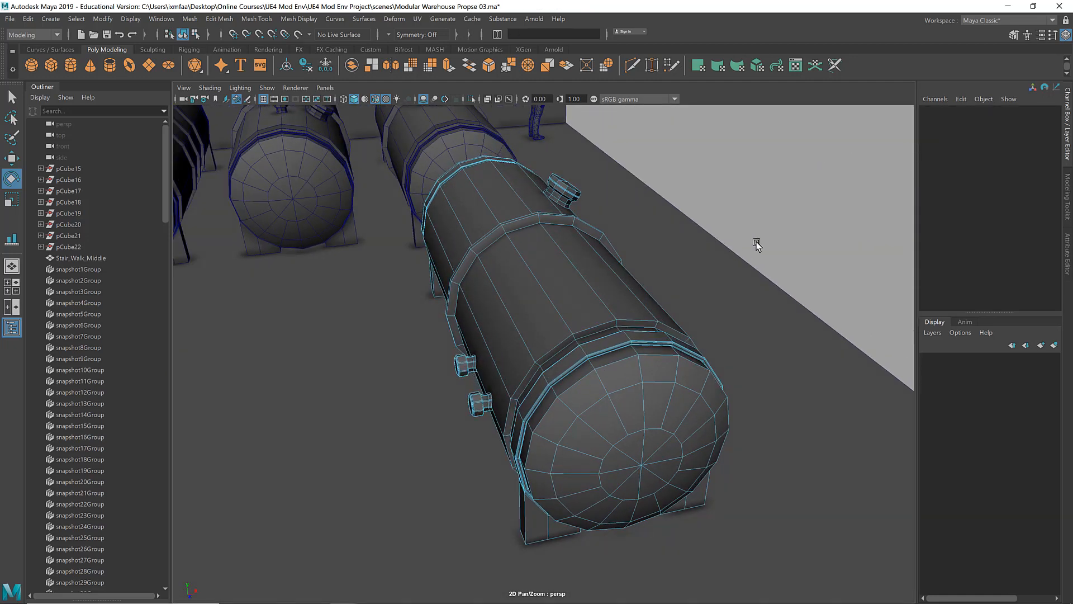
pyautogui.keyDown('alt'); pyautogui.moveTo(757, 242); pyautogui.dragTo(587, 232, button='right'); pyautogui.keyUp('alt')
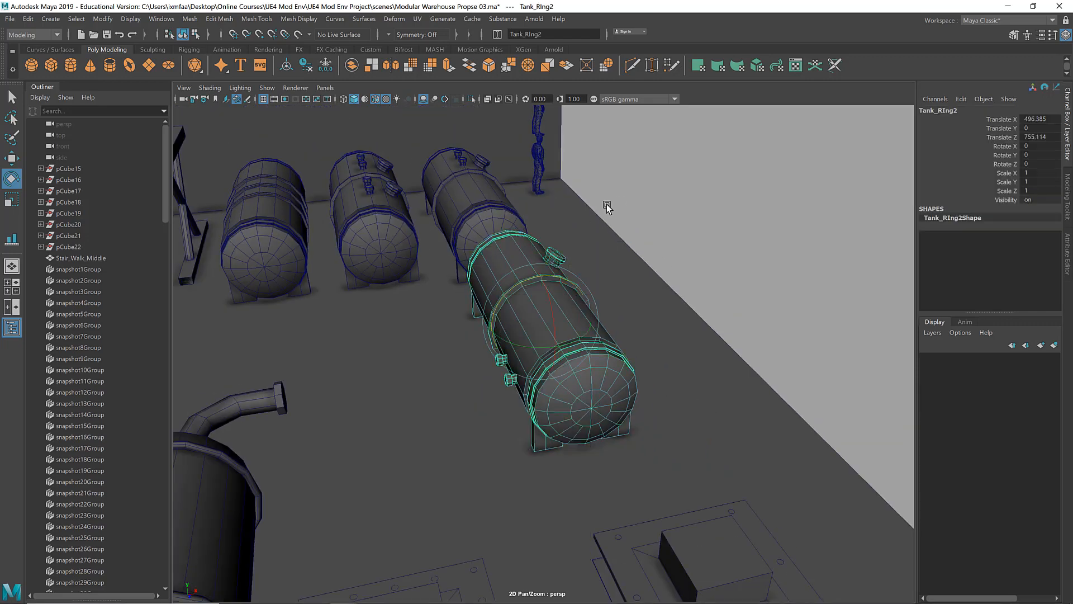
pyautogui.keyDown('alt'); pyautogui.moveTo(604, 203); pyautogui.dragTo(637, 336); pyautogui.keyUp('alt')
# Step: Move the new tank variant to the near end of the row, parallel to the three existing tanks
pyautogui.click(811, 452)
pyautogui.keyDown('alt'); pyautogui.moveTo(812, 453); pyautogui.dragTo(735, 476); pyautogui.keyUp('alt')
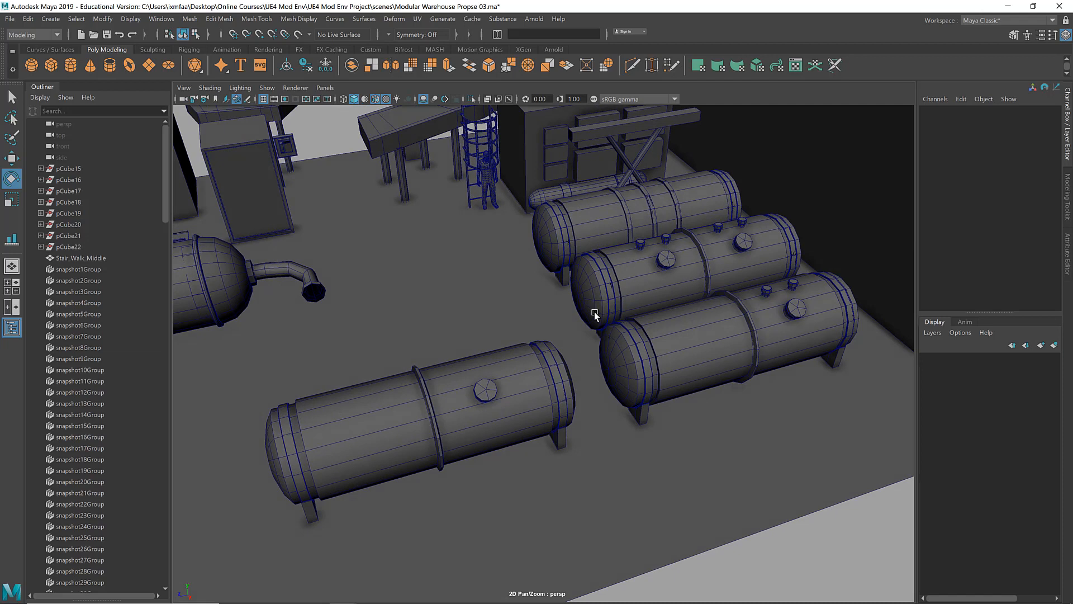
pyautogui.click(450, 406)
pyautogui.press('w')
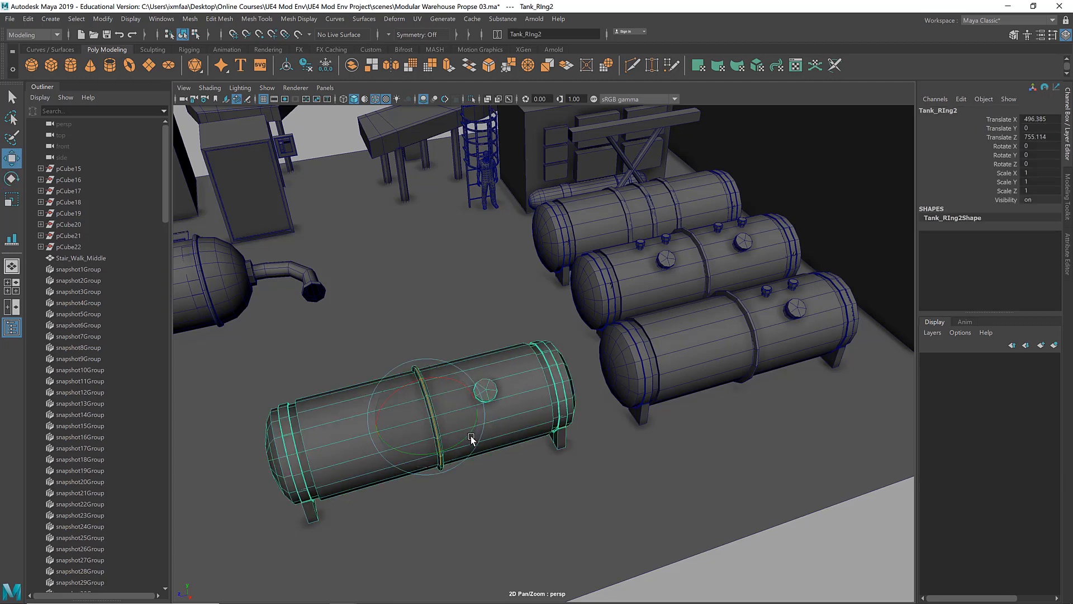
pyautogui.moveTo(397, 455); pyautogui.dragTo(756, 458)
pyautogui.keyDown('alt'); pyautogui.moveTo(628, 412); pyautogui.dragTo(412, 431, button='middle'); pyautogui.keyUp('alt')
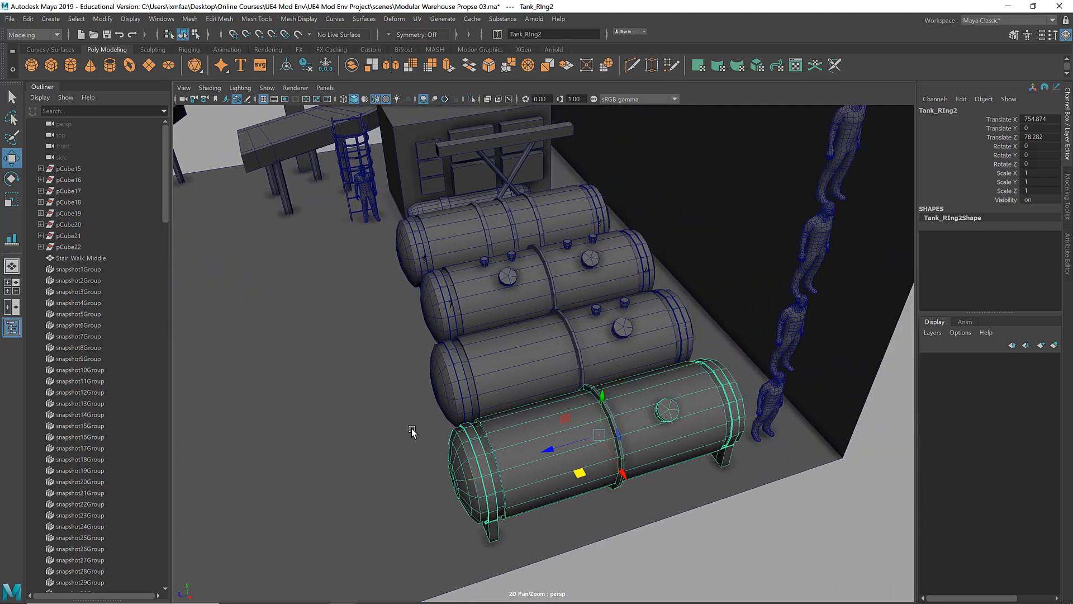
# Step: Select and isolate the caged ladder behind the tank row, and separate its mesh into individual pieces
pyautogui.keyDown('alt'); pyautogui.moveTo(412, 431); pyautogui.dragTo(421, 353); pyautogui.keyUp('alt')
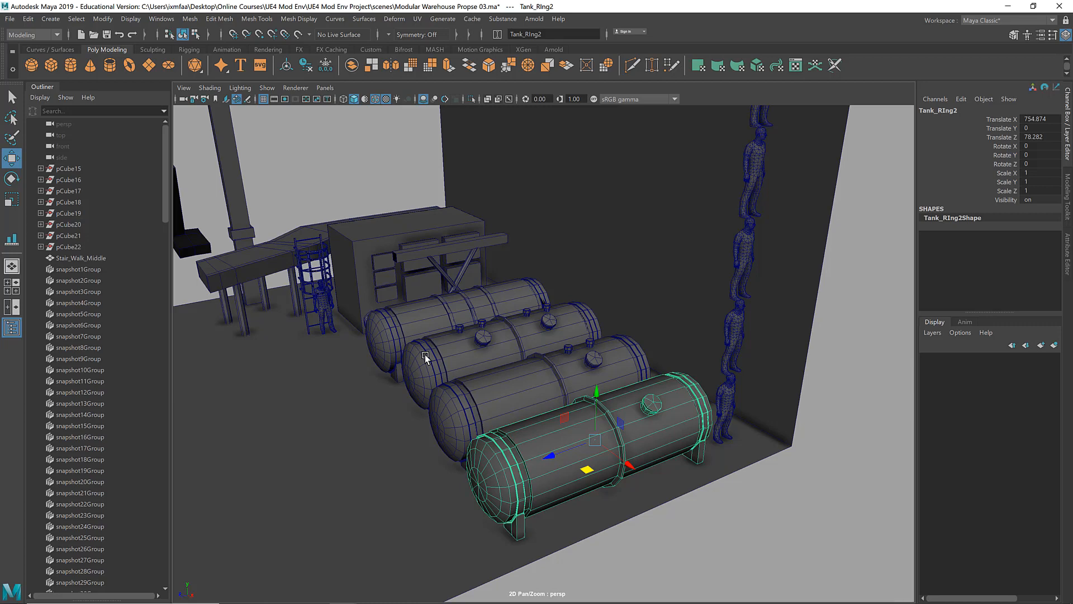
pyautogui.keyDown('alt'); pyautogui.moveTo(404, 363); pyautogui.dragTo(404, 361); pyautogui.keyUp('alt')
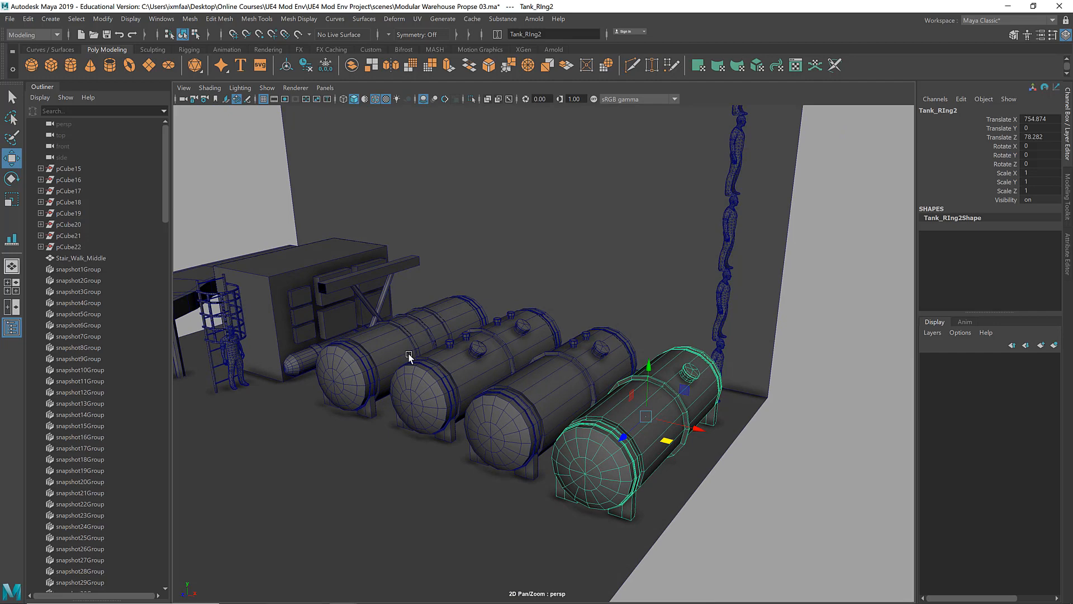
pyautogui.keyDown('alt'); pyautogui.moveTo(407, 358); pyautogui.dragTo(462, 335, button='middle'); pyautogui.keyUp('alt')
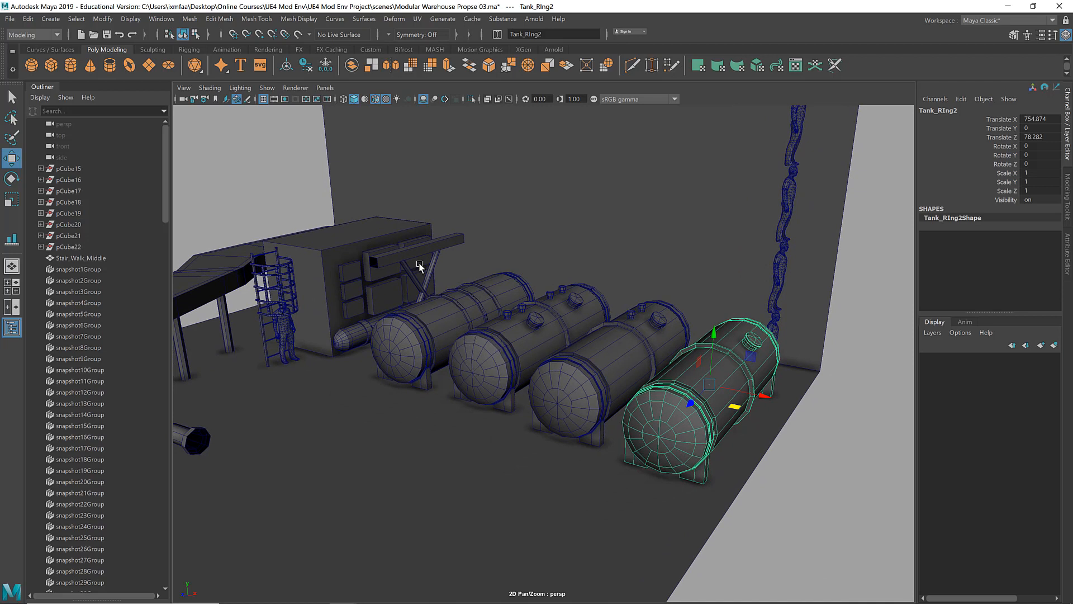
pyautogui.keyDown('alt'); pyautogui.moveTo(454, 309); pyautogui.dragTo(442, 318); pyautogui.keyUp('alt')
pyautogui.keyDown('alt'); pyautogui.moveTo(441, 318); pyautogui.dragTo(276, 318, button='right'); pyautogui.keyUp('alt')
pyautogui.keyDown('alt'); pyautogui.moveTo(276, 318); pyautogui.dragTo(508, 246); pyautogui.keyUp('alt')
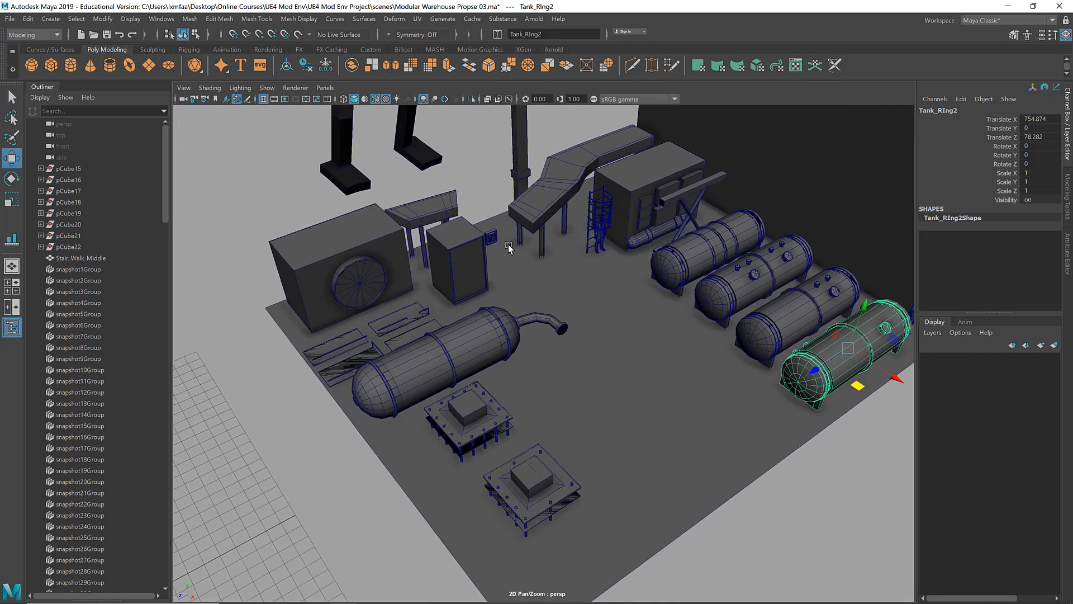
pyautogui.click(598, 206)
pyautogui.press('f')
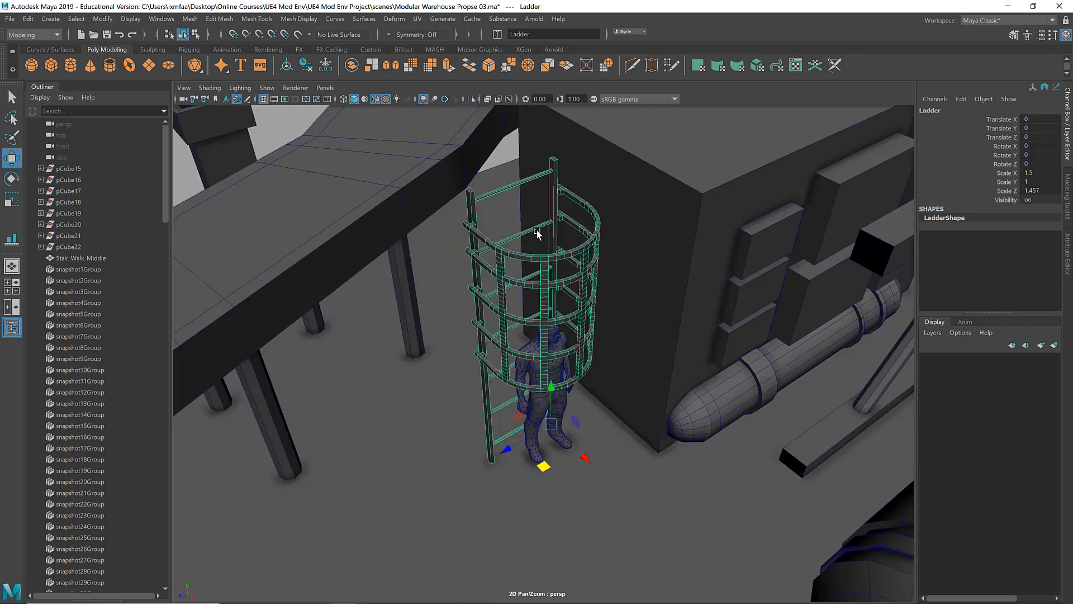
pyautogui.moveTo(536, 229)
pyautogui.keyDown('alt'); pyautogui.mouseDown()
pyautogui.moveTo(552, 215)
pyautogui.moveTo(522, 235)
pyautogui.mouseUp(); pyautogui.keyUp('alt')
pyautogui.hotkey('ctrl', '1')
pyautogui.click(371, 65)
# Step: Extend the tops of both ladder rails upward and delete every rung except the lowest
pyautogui.click(575, 204)
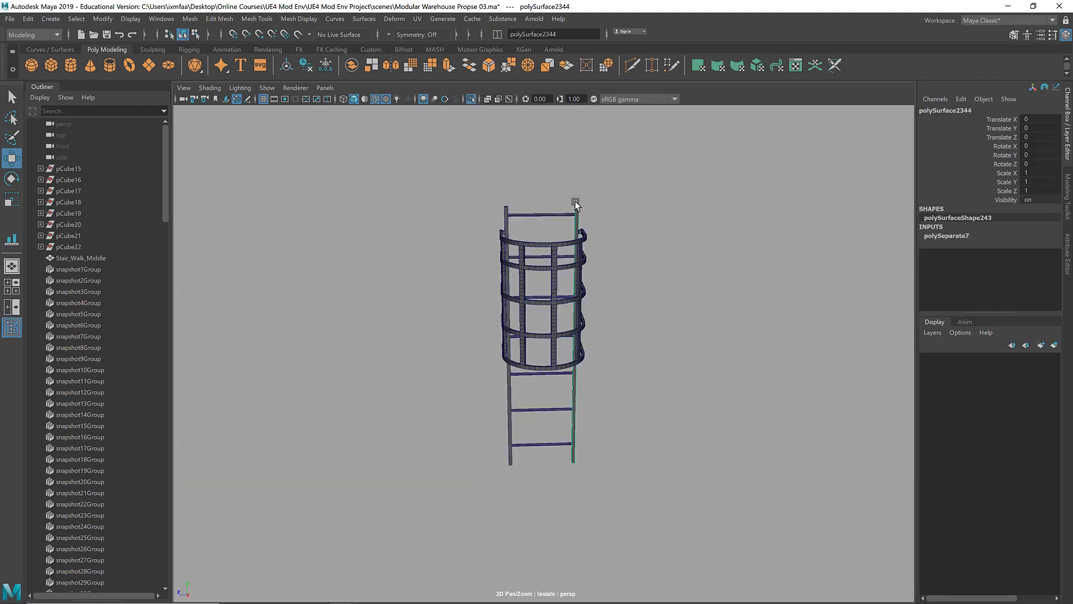
pyautogui.keyDown('shift'); pyautogui.click(508, 218); pyautogui.keyUp('shift')
pyautogui.moveTo(481, 168); pyautogui.dragTo(694, 215)
pyautogui.moveTo(508, 134); pyautogui.dragTo(508, 112)
pyautogui.keyDown('alt'); pyautogui.moveTo(560, 224); pyautogui.dragTo(539, 227); pyautogui.keyUp('alt')
pyautogui.press('Delete')
# Step: Centre the lowest rung's pivot and bring the human figure into the isolated view as a scale reference
pyautogui.click(527, 407)
pyautogui.click(103, 19)
pyautogui.click(120, 94)
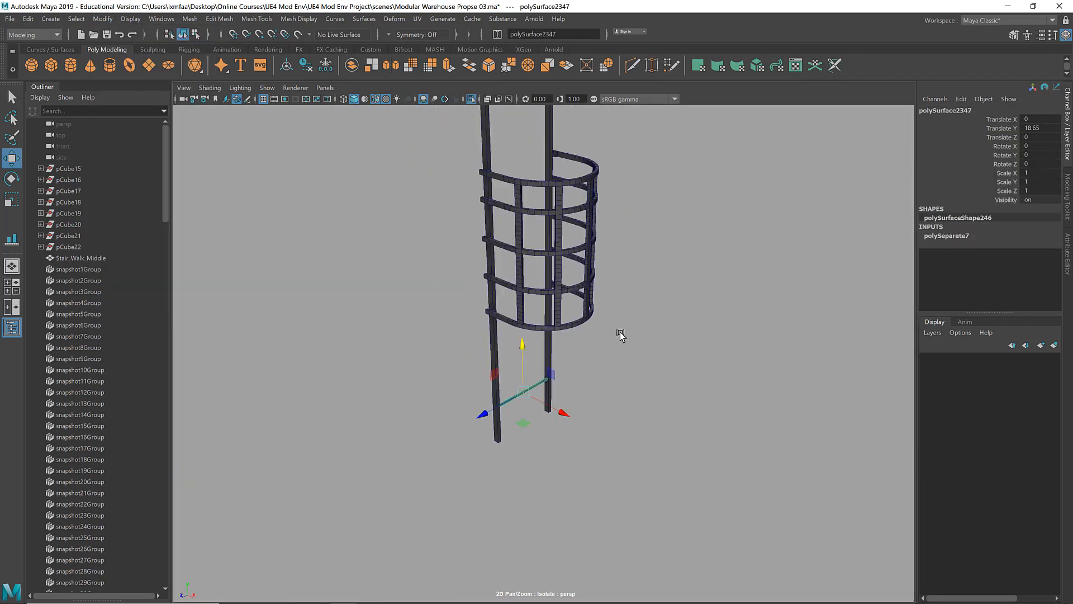
pyautogui.hotkey('ctrl', '1')
pyautogui.click(548, 359)
pyautogui.hotkey('ctrl', '1')
# Step: Duplicate the lowest rung upward at equal spacing along the rails, ending with a top rung at Translate Y 549.185
pyautogui.click(475, 463)
pyautogui.scroll(5, 482, 394)
pyautogui.hotkey('ctrl', 'd')
pyautogui.moveTo(542, 392); pyautogui.dragTo(545, 312)
pyautogui.hotkey('shift', 'd')
pyautogui.scroll(-3, 482, 460)
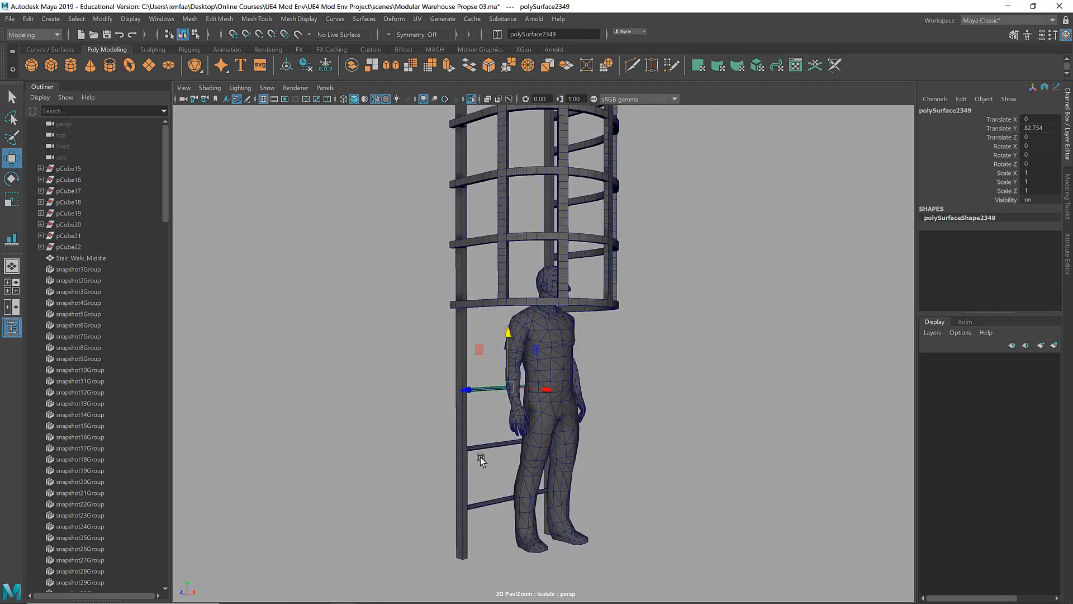
pyautogui.hotkey('shift', 'd')
pyautogui.hotkey('shift', 'd')
pyautogui.hotkey('shift', 'd')
pyautogui.hotkey('shift', 'd')
pyautogui.hotkey('shift', 'd')
pyautogui.hotkey('shift', 'd')
pyautogui.hotkey('shift', 'd')
pyautogui.hotkey('shift', 'd')
pyautogui.hotkey('shift', 'd')
pyautogui.hotkey('shift', 'd')
pyautogui.hotkey('shift', 'd')
pyautogui.hotkey('shift', 'd')
pyautogui.scroll(-4, 659, 279)
pyautogui.keyDown('alt'); pyautogui.moveTo(659, 280); pyautogui.dragTo(674, 497, button='middle'); pyautogui.keyUp('alt')
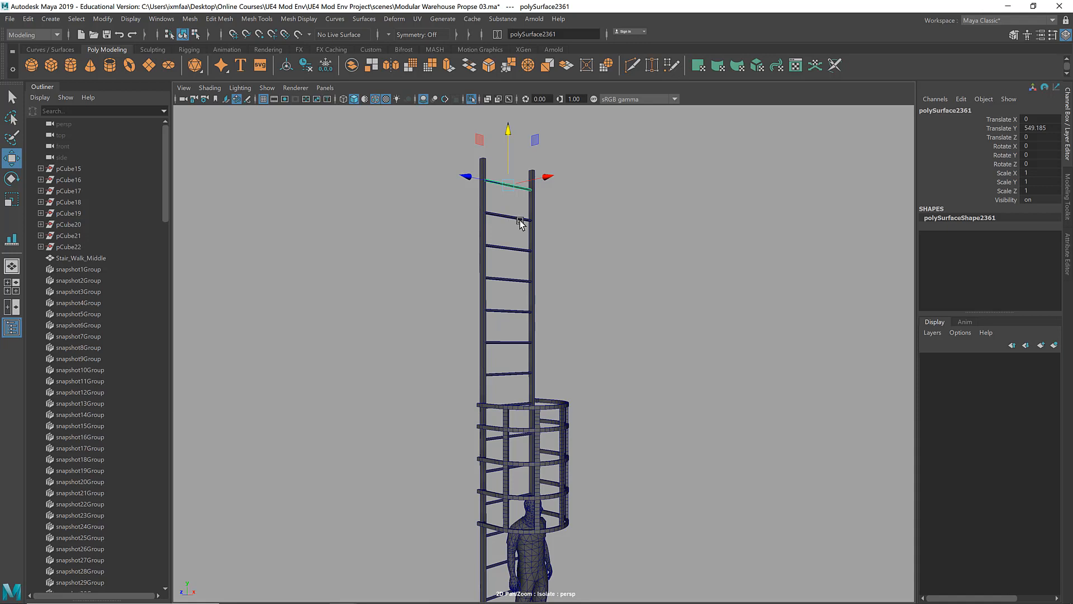
# Step: Select the ladder pieces, show the full scene again, and compare the ladder's height with the surrounding props and figures
pyautogui.keyDown('alt'); pyautogui.moveTo(631, 361); pyautogui.dragTo(429, 367, button='right'); pyautogui.keyUp('alt')
pyautogui.keyDown('alt'); pyautogui.moveTo(429, 366); pyautogui.dragTo(545, 370); pyautogui.keyUp('alt')
pyautogui.keyDown('alt'); pyautogui.moveTo(545, 370); pyautogui.dragTo(443, 374, button='right'); pyautogui.keyUp('alt')
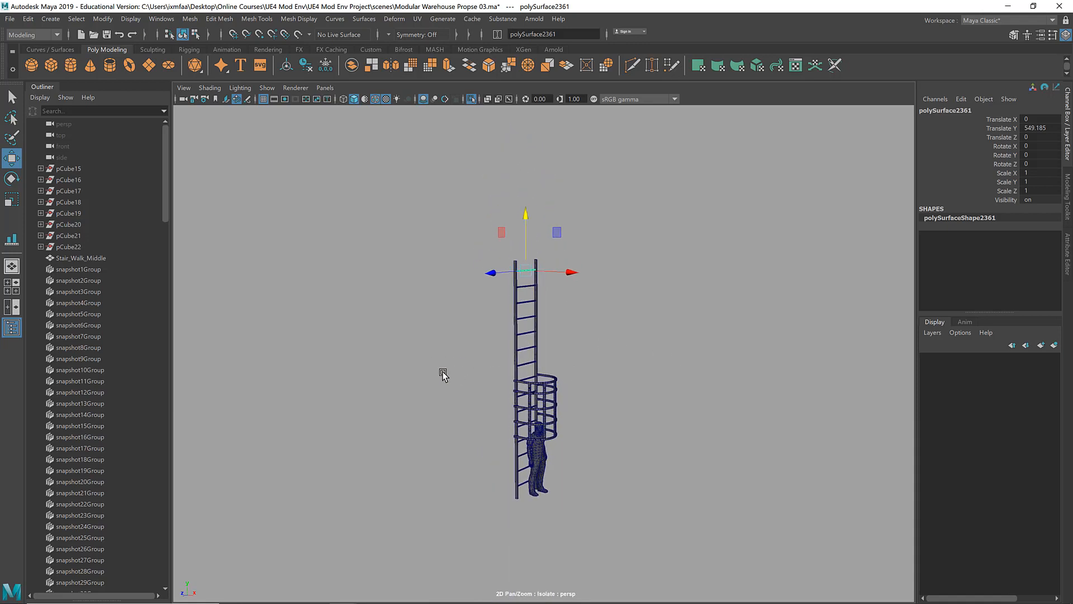
pyautogui.keyDown('alt'); pyautogui.moveTo(443, 374); pyautogui.dragTo(636, 503); pyautogui.keyUp('alt')
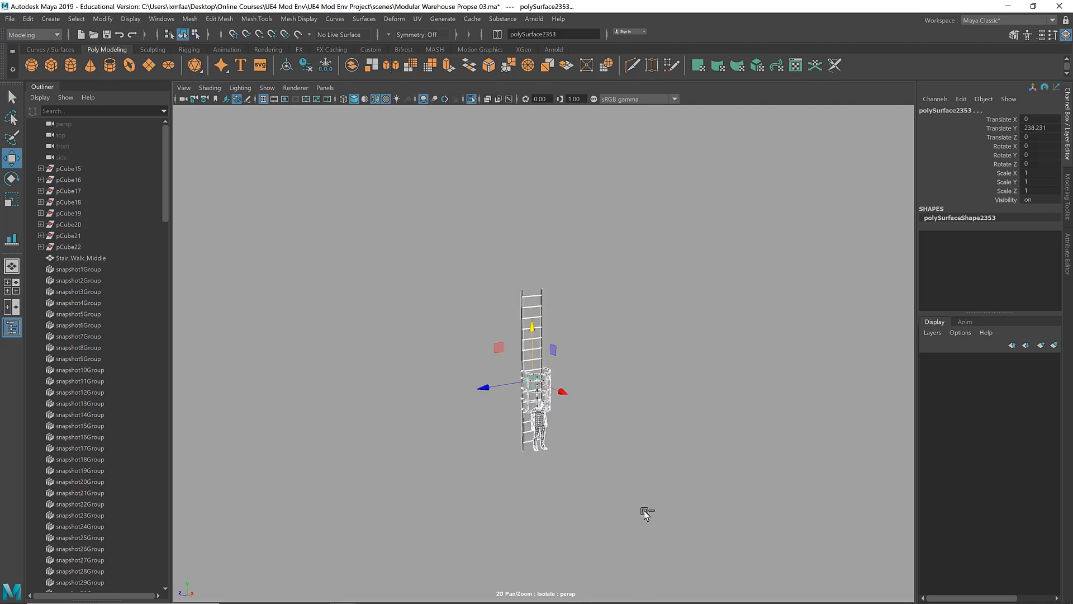
pyautogui.hotkey('ctrl', '1')
pyautogui.keyDown('alt'); pyautogui.moveTo(673, 445); pyautogui.dragTo(566, 433, button='right'); pyautogui.keyUp('alt')
pyautogui.keyDown('alt'); pyautogui.moveTo(566, 433); pyautogui.dragTo(460, 431, button='middle'); pyautogui.keyUp('alt')
pyautogui.keyDown('alt'); pyautogui.moveTo(490, 435); pyautogui.dragTo(484, 431); pyautogui.keyUp('alt')
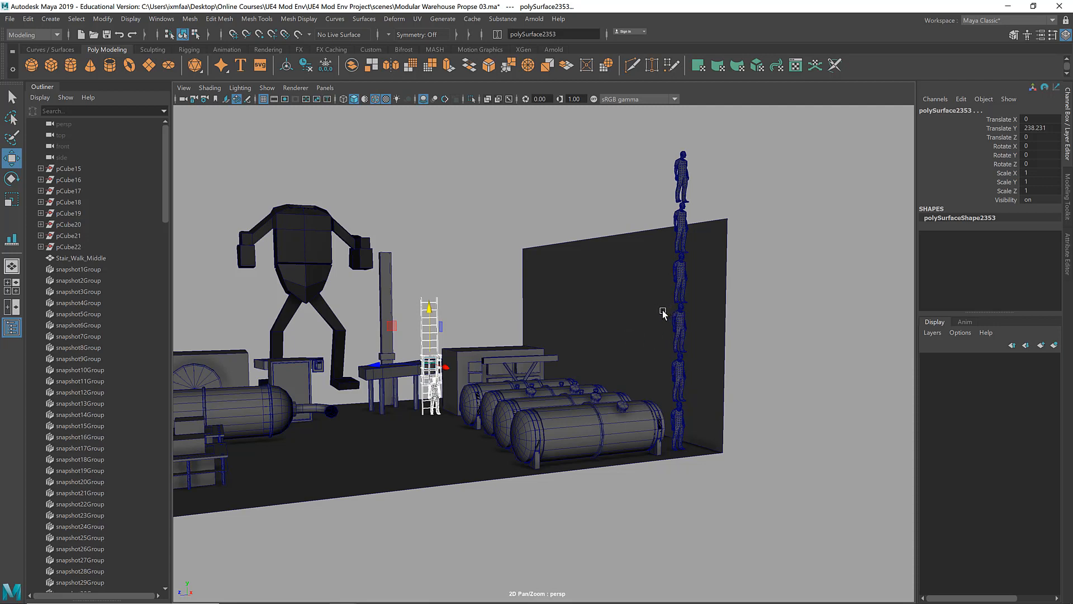
pyautogui.keyDown('alt'); pyautogui.moveTo(574, 342); pyautogui.dragTo(728, 446, button='middle'); pyautogui.keyUp('alt')
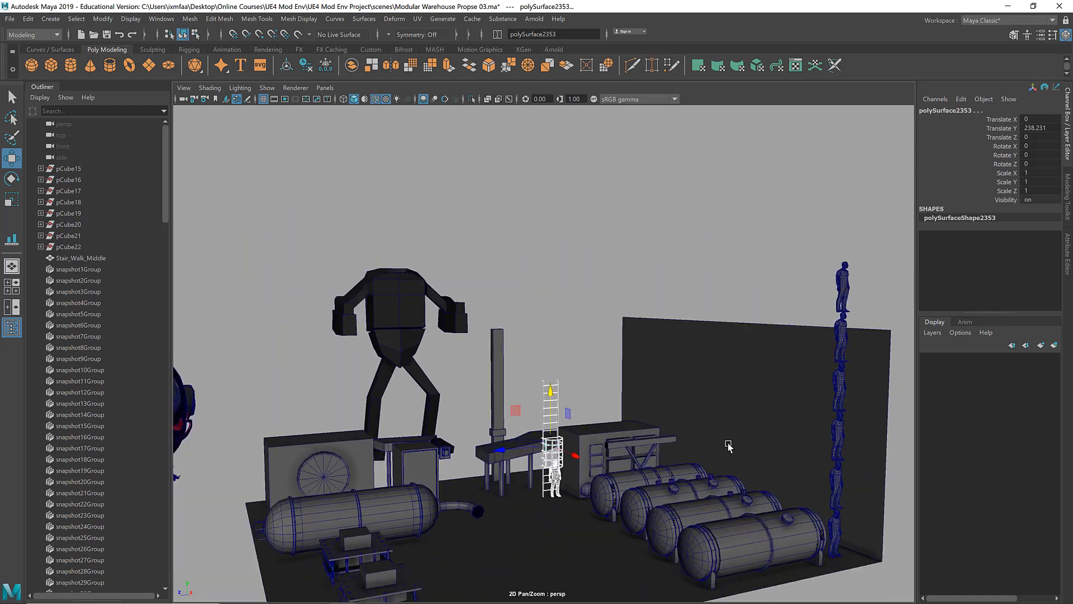
pyautogui.keyDown('alt'); pyautogui.moveTo(728, 445); pyautogui.dragTo(748, 410, button='right'); pyautogui.keyUp('alt')
pyautogui.keyDown('alt'); pyautogui.moveTo(748, 410); pyautogui.dragTo(658, 317, button='middle'); pyautogui.keyUp('alt')
pyautogui.keyDown('alt'); pyautogui.moveTo(658, 317); pyautogui.dragTo(632, 267); pyautogui.keyUp('alt')
pyautogui.keyDown('alt'); pyautogui.moveTo(738, 341); pyautogui.dragTo(576, 336, button='right'); pyautogui.keyUp('alt')
pyautogui.keyDown('alt'); pyautogui.moveTo(576, 335); pyautogui.dragTo(634, 376); pyautogui.keyUp('alt')
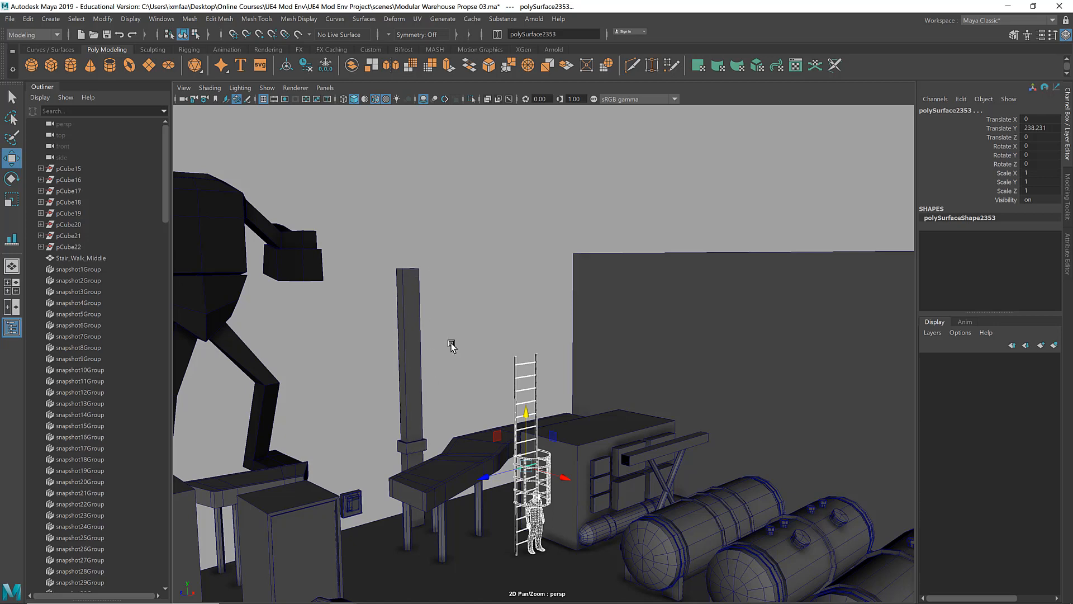
pyautogui.keyDown('alt'); pyautogui.moveTo(452, 346); pyautogui.dragTo(508, 378); pyautogui.keyUp('alt')
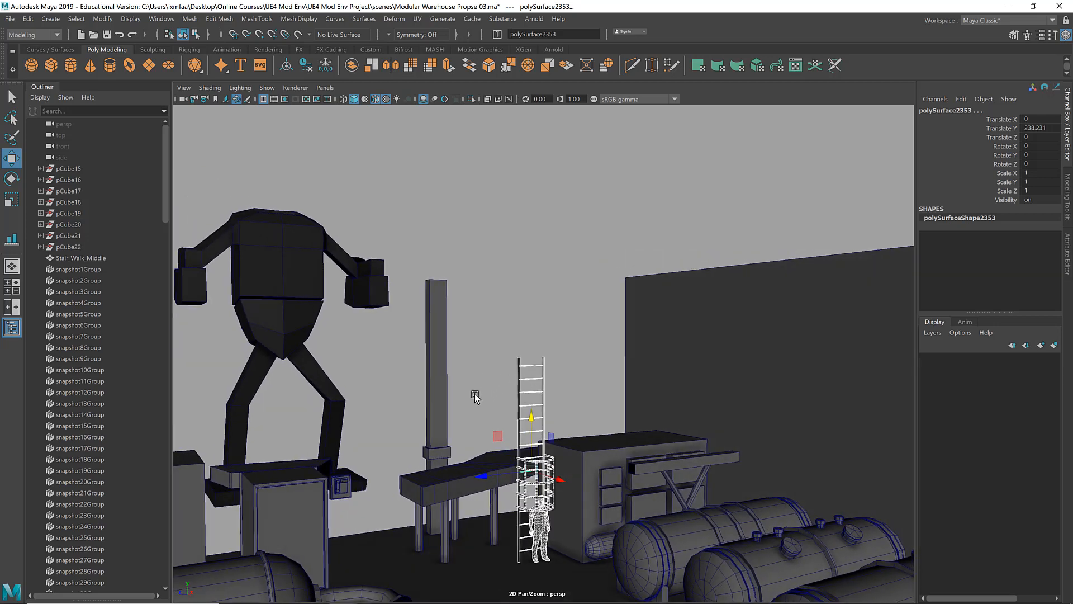
pyautogui.keyDown('alt'); pyautogui.moveTo(475, 396); pyautogui.dragTo(638, 384, button='right'); pyautogui.keyUp('alt')
pyautogui.keyDown('alt'); pyautogui.moveTo(571, 363); pyautogui.dragTo(589, 309, button='middle'); pyautogui.keyUp('alt')
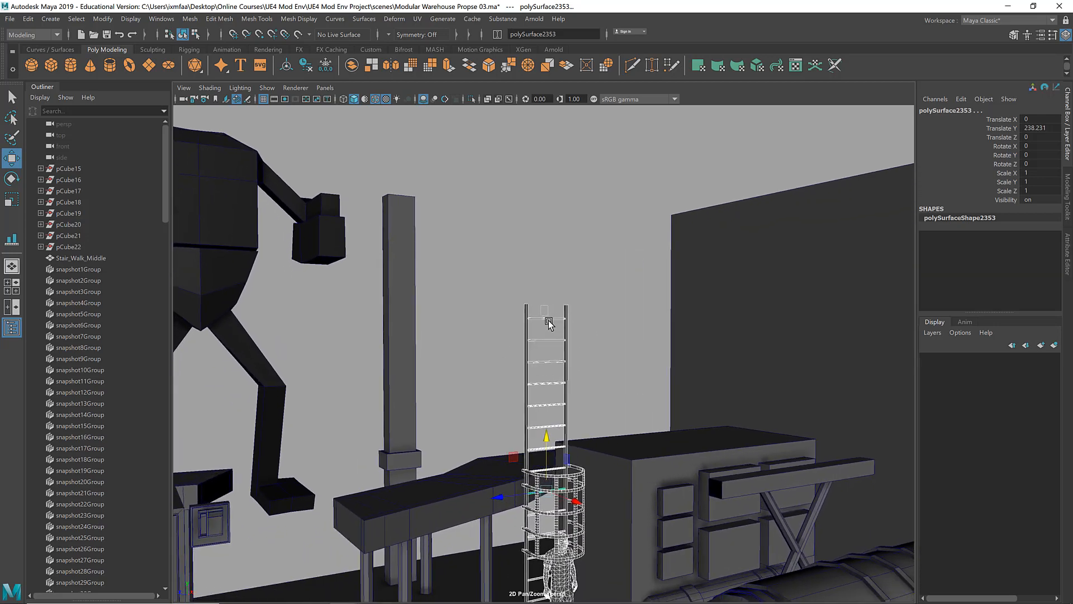
# Step: Delete the ladder's uppermost rungs and lower the tops of both rails to shorten the ladder
pyautogui.moveTo(548, 355); pyautogui.dragTo(548, 355)
pyautogui.press('Delete')
pyautogui.moveTo(545, 355); pyautogui.dragTo(553, 368)
pyautogui.press('Delete')
pyautogui.moveTo(497, 290); pyautogui.dragTo(594, 330)
pyautogui.moveTo(546, 251); pyautogui.dragTo(616, 316)
pyautogui.keyDown('alt'); pyautogui.moveTo(616, 316); pyautogui.dragTo(744, 330, button='right'); pyautogui.keyUp('alt')
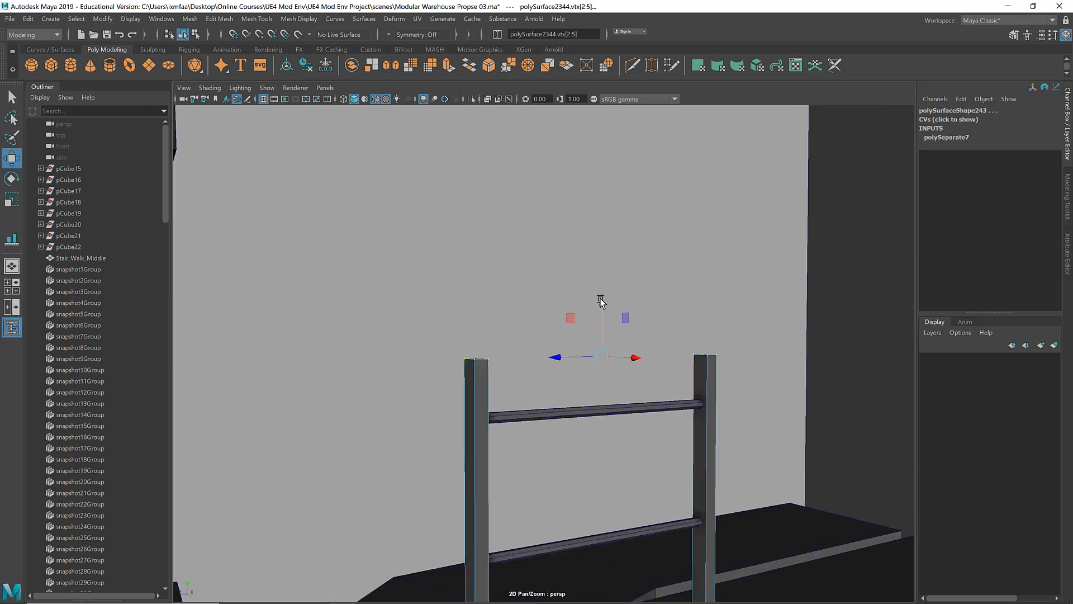
pyautogui.moveTo(602, 302)
pyautogui.mouseDown()
pyautogui.moveTo(600, 350)
pyautogui.moveTo(600, 322)
pyautogui.mouseUp()
# Step: Extend the top ends of both rails backward into short horizontal brackets
pyautogui.keyDown('alt'); pyautogui.moveTo(545, 182); pyautogui.dragTo(425, 224); pyautogui.keyUp('alt')
pyautogui.click(537, 206)
pyautogui.moveTo(413, 276); pyautogui.dragTo(800, 392)
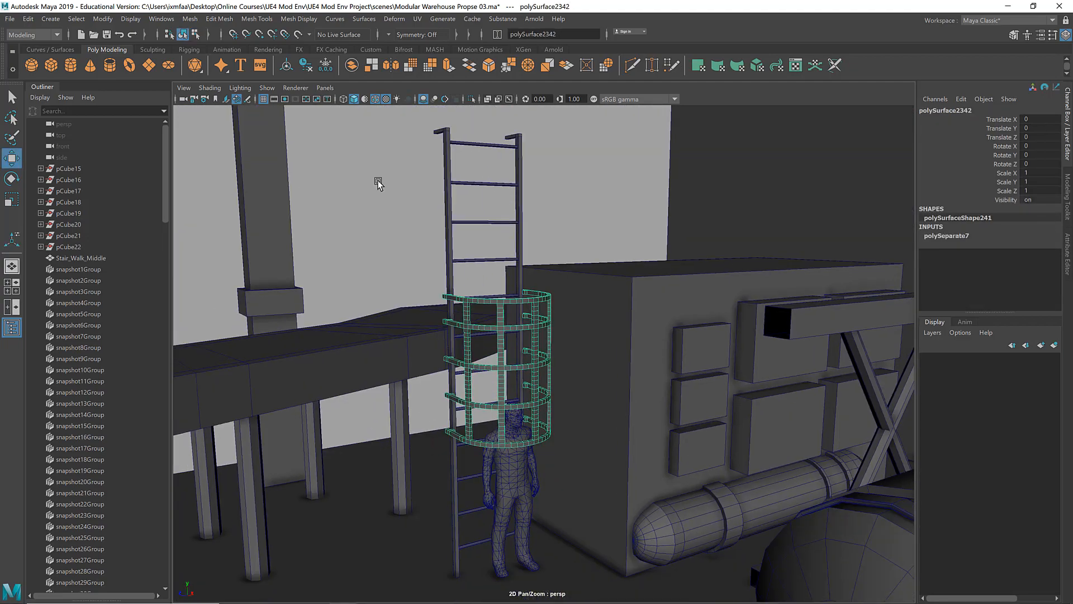
# Step: Raise the ladder's safety cage to Translate Y 86.47
pyautogui.moveTo(508, 315); pyautogui.dragTo(508, 228)
pyautogui.keyDown('alt'); pyautogui.moveTo(508, 313); pyautogui.dragTo(487, 335); pyautogui.keyUp('alt')
pyautogui.keyDown('alt'); pyautogui.moveTo(486, 336); pyautogui.dragTo(559, 340, button='right'); pyautogui.keyUp('alt')
# Step: Combine all the ladder pieces into one mesh and name it Ladder
pyautogui.moveTo(501, 342); pyautogui.dragTo(367, 278)
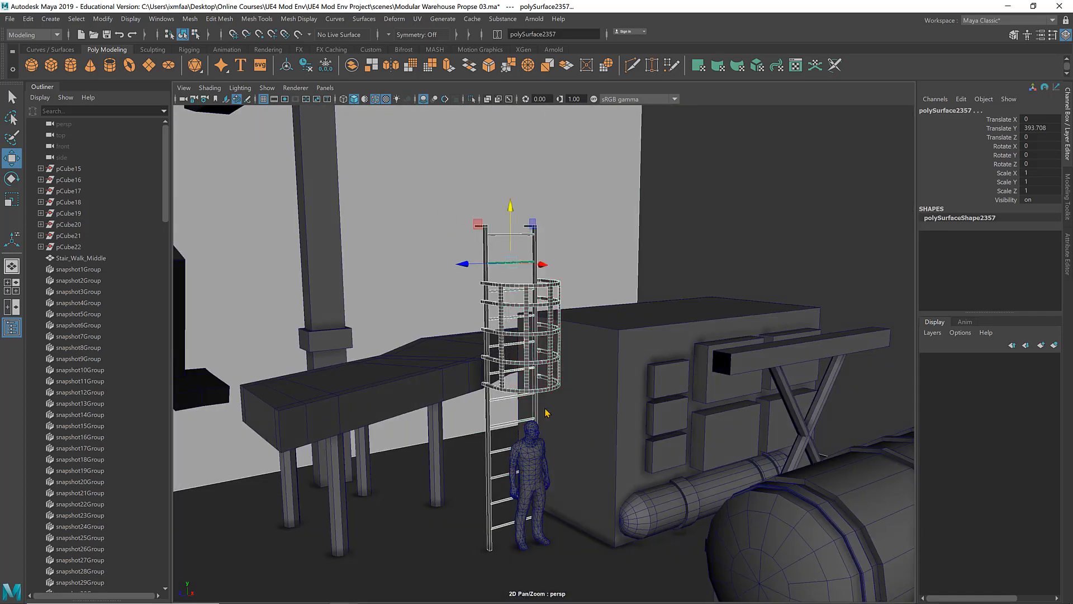
pyautogui.click(940, 112)
pyautogui.write('Ladder')
pyautogui.press('Return')
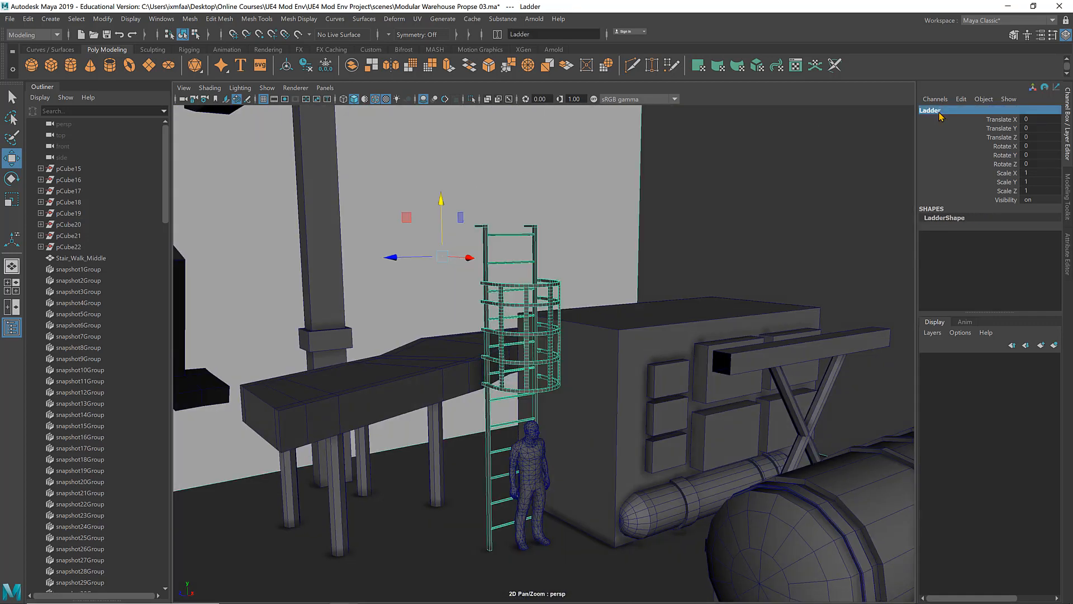
# Step: Frame the blocky robot and examine its size and placement against the warehouse assets
pyautogui.keyDown('alt'); pyautogui.moveTo(584, 205); pyautogui.dragTo(613, 225, button='middle'); pyautogui.keyUp('alt')
pyautogui.keyDown('alt'); pyautogui.moveTo(614, 225); pyautogui.dragTo(34, 217, button='right'); pyautogui.keyUp('alt')
pyautogui.keyDown('alt'); pyautogui.moveTo(372, 221); pyautogui.dragTo(660, 237, button='middle'); pyautogui.keyUp('alt')
pyautogui.keyDown('alt'); pyautogui.moveTo(537, 238); pyautogui.dragTo(486, 290); pyautogui.keyUp('alt')
pyautogui.click(411, 312)
pyautogui.press('f')
pyautogui.click(780, 209)
pyautogui.press('f')
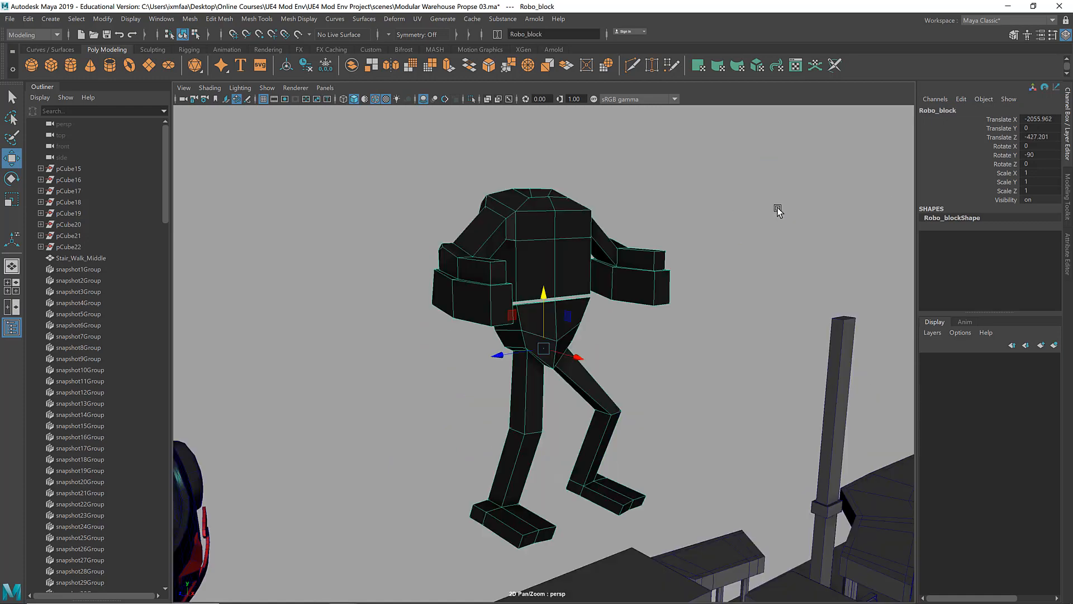
pyautogui.keyDown('alt'); pyautogui.moveTo(774, 209); pyautogui.dragTo(697, 240); pyautogui.keyUp('alt')
pyautogui.moveTo(560, 256)
pyautogui.keyDown('alt'); pyautogui.mouseDown()
pyautogui.moveTo(525, 223)
pyautogui.moveTo(596, 267)
pyautogui.moveTo(611, 240)
pyautogui.moveTo(615, 256)
pyautogui.moveTo(576, 256)
pyautogui.mouseUp(); pyautogui.keyUp('alt')
pyautogui.scroll(-6, 575, 256)
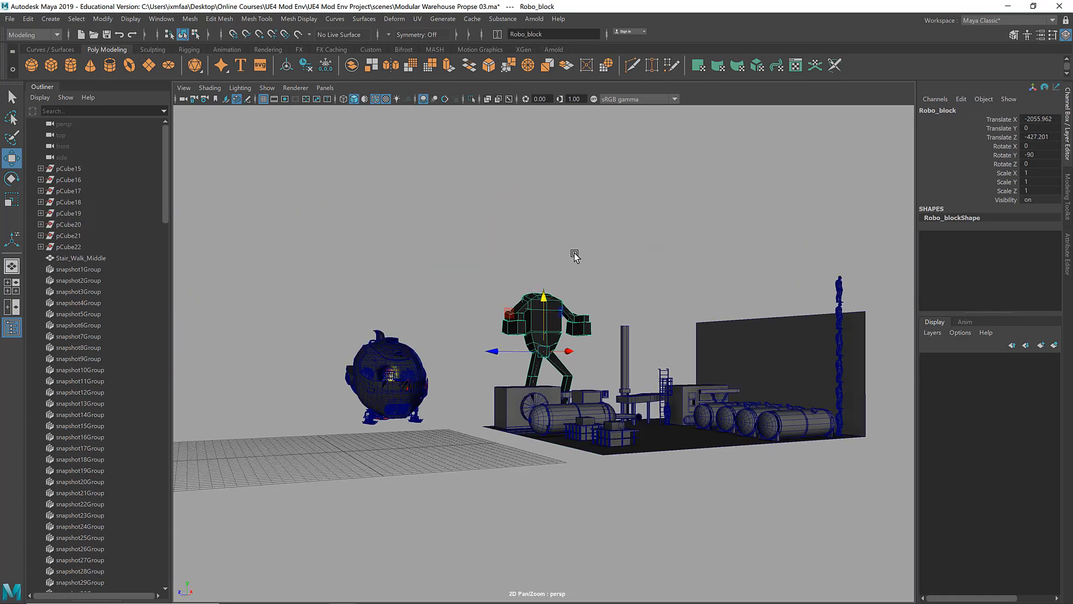
pyautogui.keyDown('alt'); pyautogui.moveTo(576, 256); pyautogui.dragTo(492, 202, button='middle'); pyautogui.keyUp('alt')
pyautogui.keyDown('alt'); pyautogui.moveTo(492, 218); pyautogui.dragTo(517, 262); pyautogui.keyUp('alt')
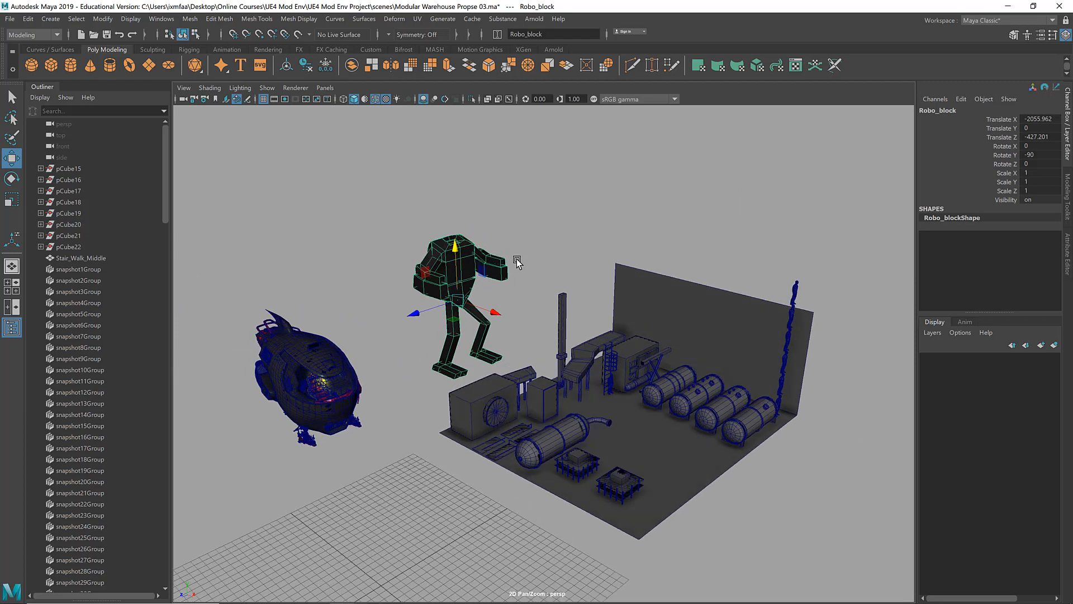
# Step: Frame the Senna_Blast ship and inspect its hull and cockpit up close
pyautogui.click(291, 354)
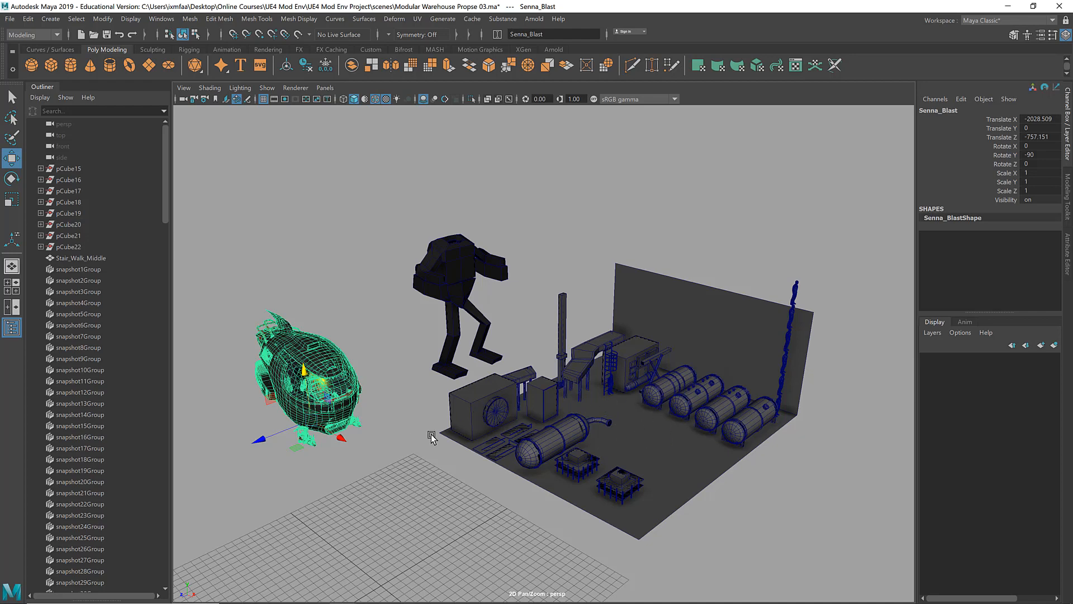
pyautogui.press('f')
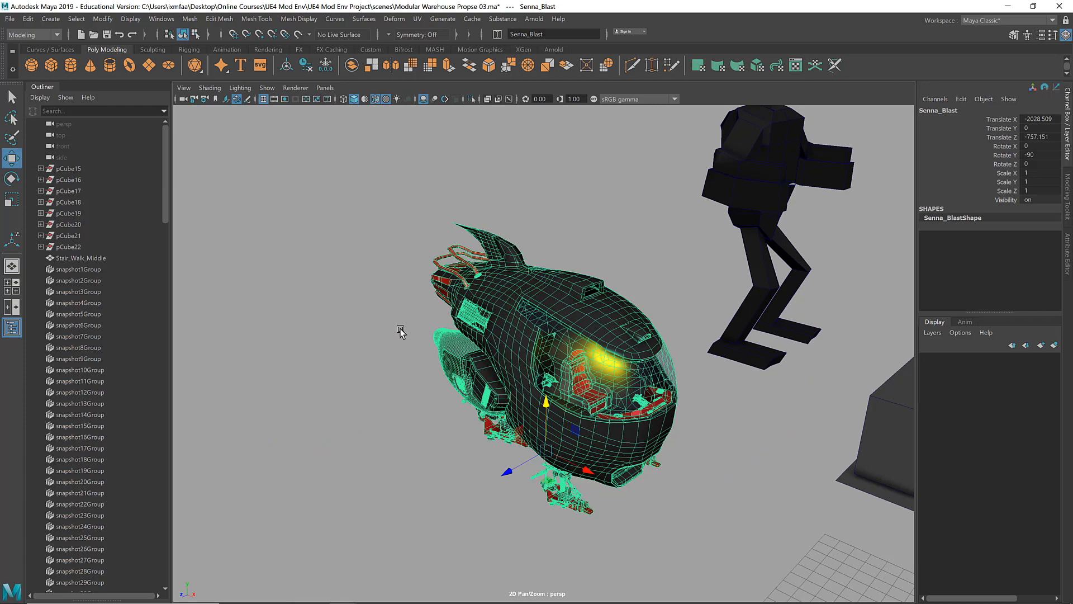
pyautogui.keyDown('alt'); pyautogui.moveTo(401, 331); pyautogui.dragTo(393, 329); pyautogui.keyUp('alt')
pyautogui.click(367, 329)
pyautogui.scroll(5, 575, 349)
pyautogui.keyDown('alt'); pyautogui.moveTo(594, 351); pyautogui.dragTo(606, 365); pyautogui.keyUp('alt')
pyautogui.scroll(-3, 326, 330)
pyautogui.keyDown('alt'); pyautogui.moveTo(570, 337); pyautogui.dragTo(376, 341, button='middle'); pyautogui.keyUp('alt')
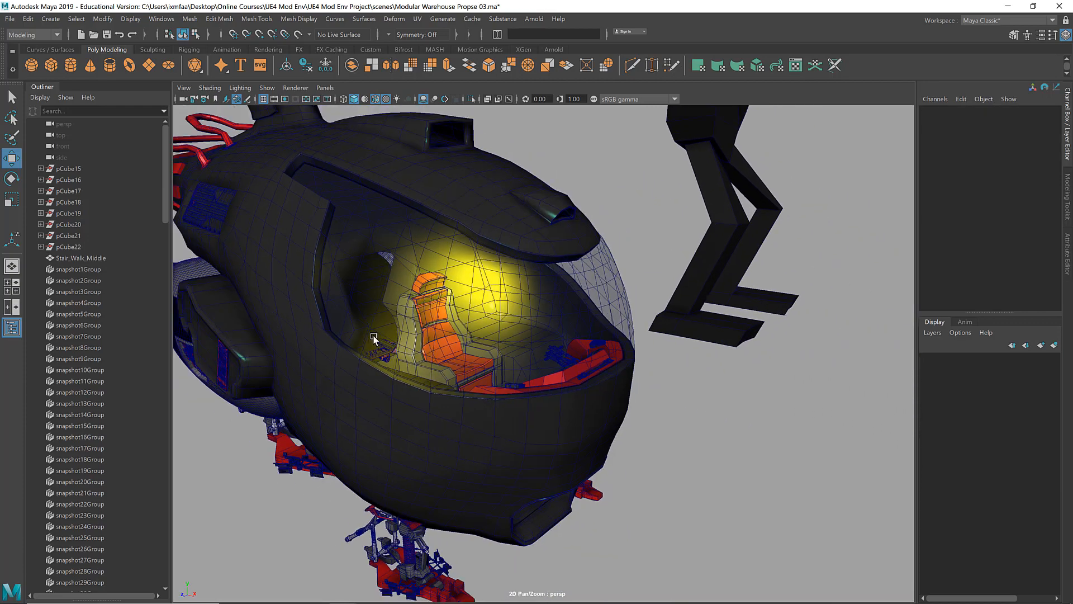
pyautogui.scroll(-6, 358, 345)
# Step: Frame the Stair_Walk_Middle1 walkway panel beside the large pipe-ended tank and inspect its rail at a low angle
pyautogui.keyDown('alt'); pyautogui.moveTo(565, 352); pyautogui.dragTo(474, 363, button='middle'); pyautogui.keyUp('alt')
pyautogui.keyDown('alt'); pyautogui.moveTo(474, 364); pyautogui.dragTo(450, 378); pyautogui.keyUp('alt')
pyautogui.keyDown('alt'); pyautogui.moveTo(450, 379); pyautogui.dragTo(507, 357, button='middle'); pyautogui.keyUp('alt')
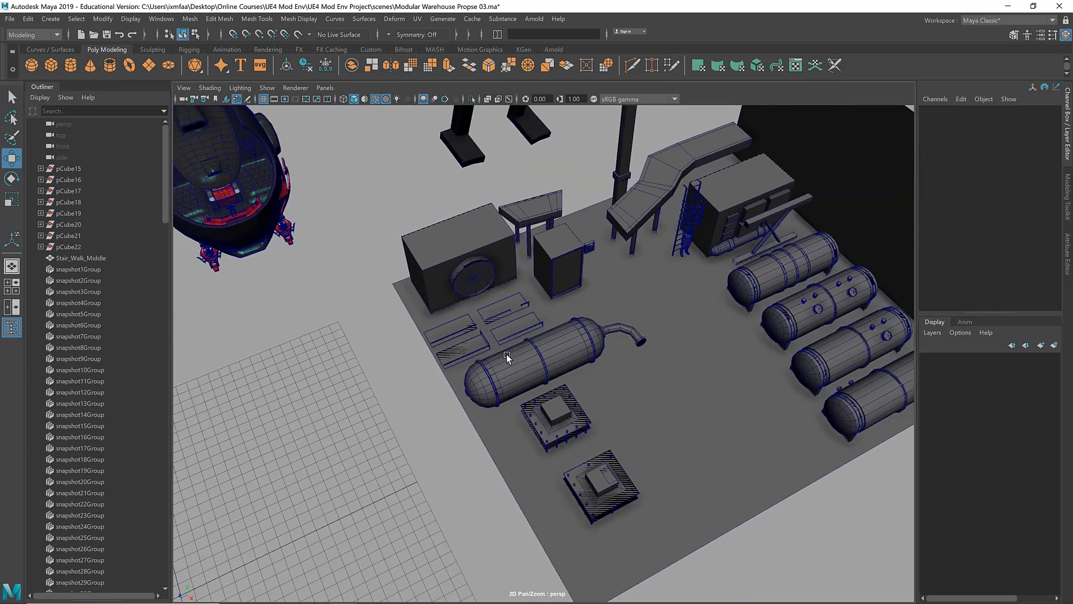
pyautogui.click(454, 331)
pyautogui.press('f')
pyautogui.keyDown('alt'); pyautogui.moveTo(463, 333); pyautogui.dragTo(540, 317); pyautogui.keyUp('alt')
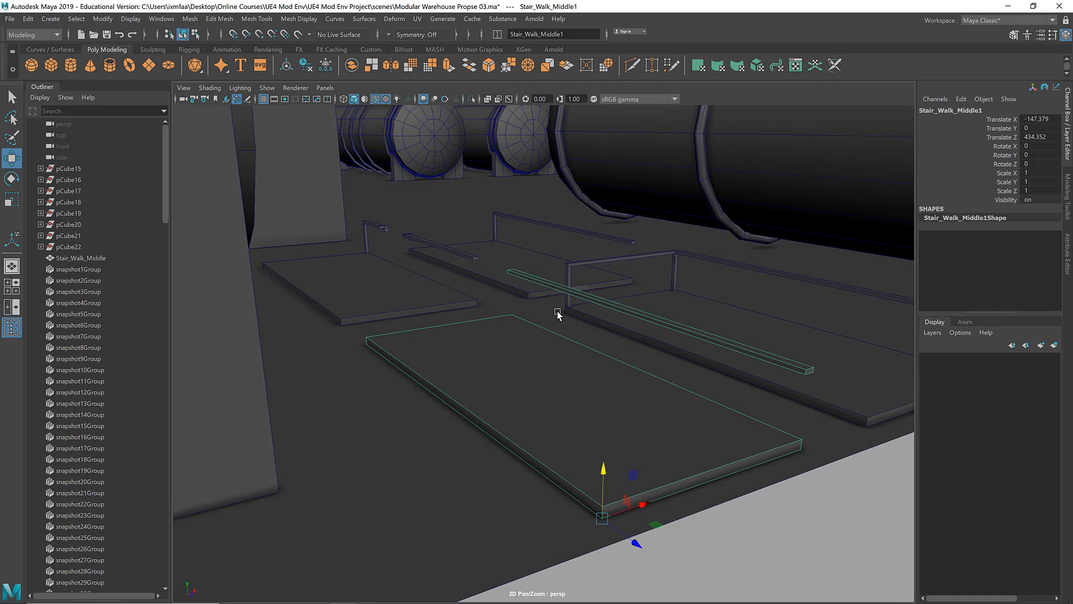
# Step: Examine the walkway panels and their rails, including the split rail of the Stair_Walk_For_Ladder panel
pyautogui.keyDown('alt'); pyautogui.moveTo(557, 314); pyautogui.dragTo(468, 326); pyautogui.keyUp('alt')
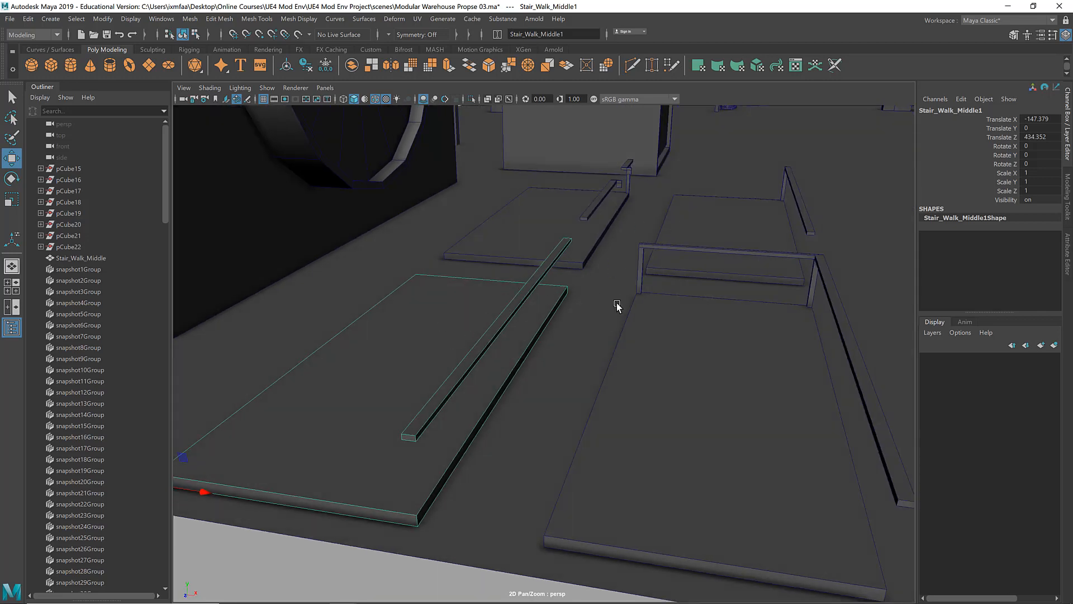
pyautogui.keyDown('alt'); pyautogui.moveTo(618, 307); pyautogui.dragTo(449, 405); pyautogui.keyUp('alt')
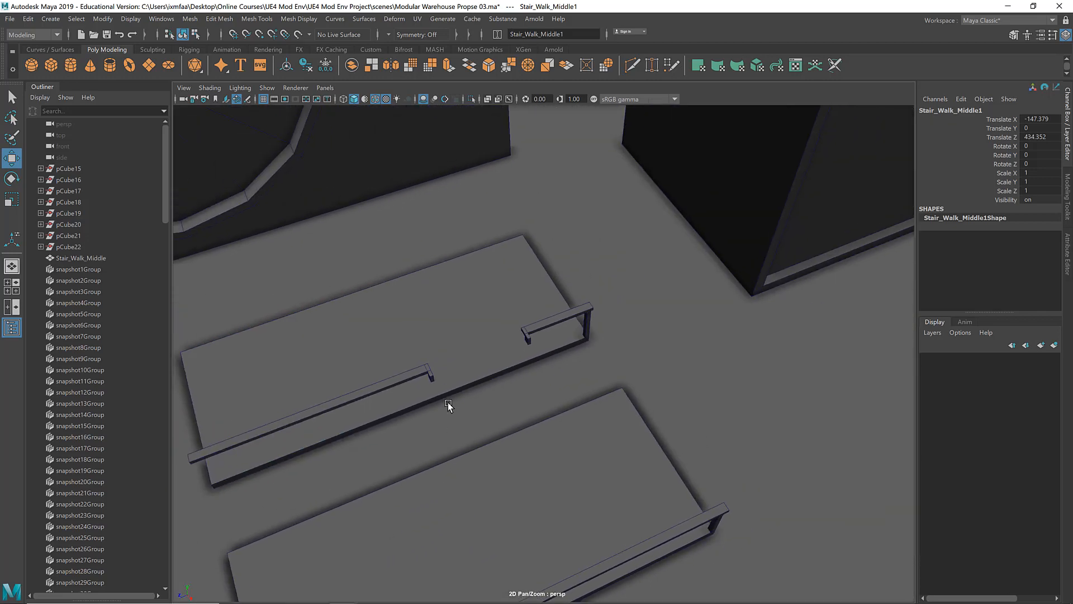
pyautogui.click(463, 364)
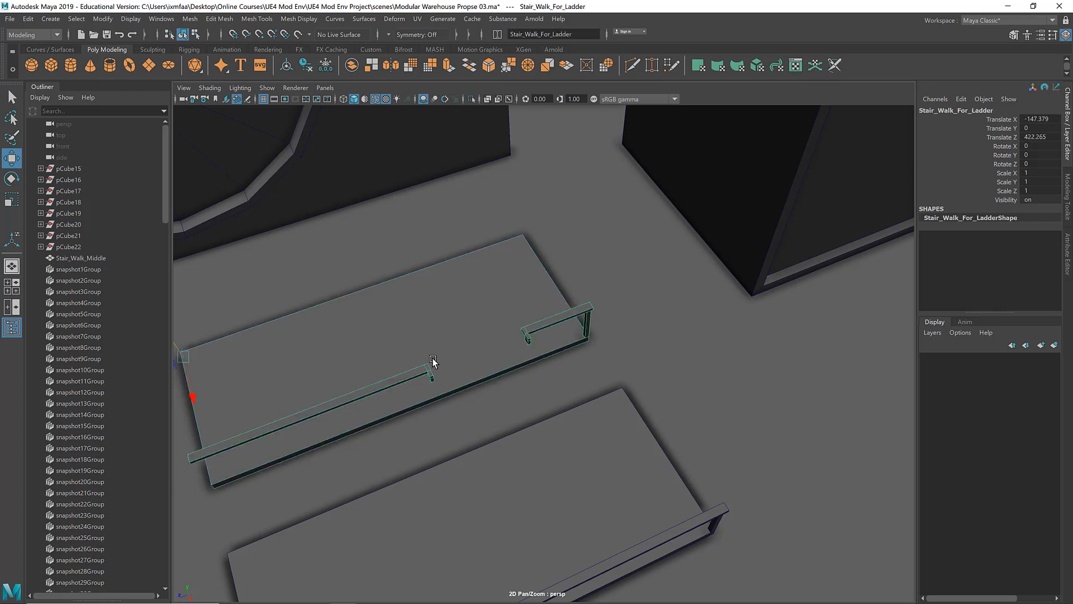
pyautogui.keyDown('alt'); pyautogui.moveTo(476, 350); pyautogui.dragTo(429, 360, button='right'); pyautogui.keyUp('alt')
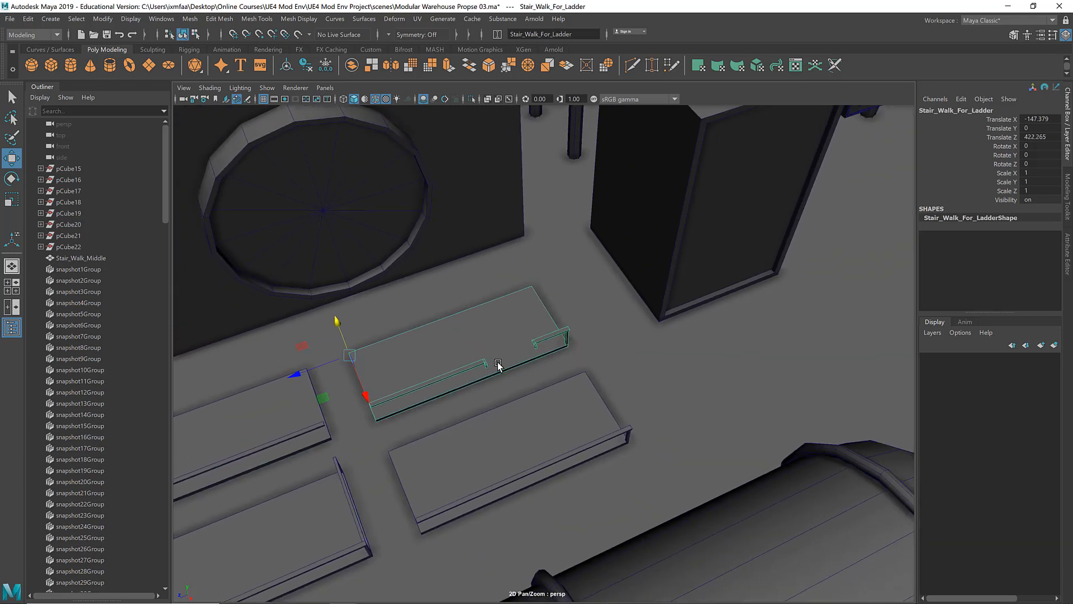
pyautogui.keyDown('alt'); pyautogui.moveTo(514, 353); pyautogui.dragTo(341, 366, button='right'); pyautogui.keyUp('alt')
pyautogui.keyDown('alt'); pyautogui.moveTo(572, 338); pyautogui.dragTo(469, 413, button='middle'); pyautogui.keyUp('alt')
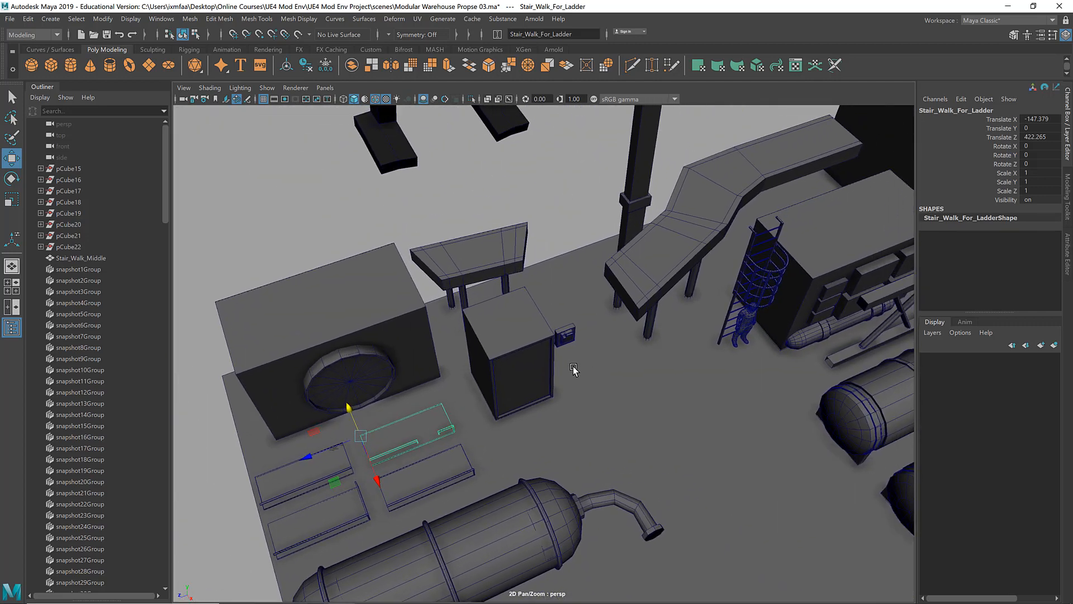
# Step: Isolate the combined caged ladder beside the human figure and examine its pieces and pivot
pyautogui.click(761, 240)
pyautogui.keyDown('alt'); pyautogui.moveTo(709, 386); pyautogui.dragTo(693, 373, button='middle'); pyautogui.keyUp('alt')
pyautogui.press('d')
pyautogui.keyDown('ctrl'); pyautogui.keyDown('shift'); pyautogui.moveTo(568, 330); pyautogui.dragTo(568, 359, button='right'); pyautogui.keyUp('shift'); pyautogui.keyUp('ctrl')
pyautogui.moveTo(578, 293); pyautogui.dragTo(632, 273, button='right')
pyautogui.keyDown('alt'); pyautogui.moveTo(667, 359); pyautogui.dragTo(492, 297, button='right'); pyautogui.keyUp('alt')
pyautogui.hotkey('ctrl', '1')
pyautogui.keyDown('alt'); pyautogui.moveTo(492, 296); pyautogui.dragTo(598, 299); pyautogui.keyUp('alt')
pyautogui.keyDown('shift'); pyautogui.moveTo(453, 288); pyautogui.dragTo(452, 326, button='right'); pyautogui.keyUp('shift')
pyautogui.moveTo(433, 247); pyautogui.dragTo(577, 448)
pyautogui.keyDown('shift'); pyautogui.click(554, 344); pyautogui.keyUp('shift')
pyautogui.keyDown('shift'); pyautogui.moveTo(551, 345); pyautogui.dragTo(527, 453, button='right'); pyautogui.keyUp('shift')
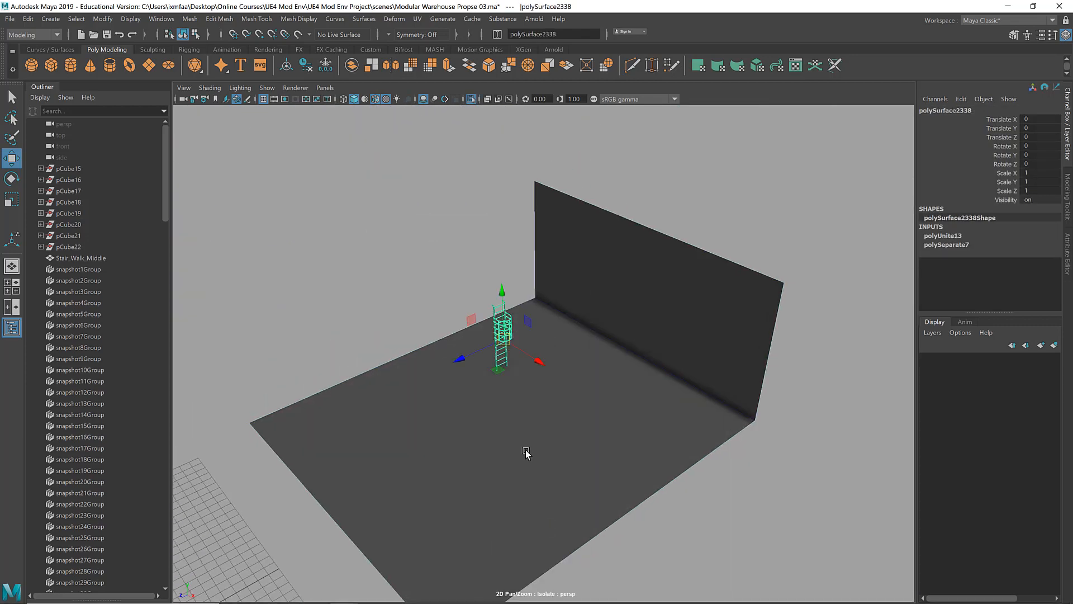
pyautogui.hotkey('ctrl', '1')
# Step: Move the combined caged ladder away from its original spot, to the raised area near the blocky robot
pyautogui.keyDown('alt'); pyautogui.moveTo(458, 326); pyautogui.dragTo(541, 266, button='middle'); pyautogui.keyUp('alt')
pyautogui.click(570, 296)
pyautogui.click(575, 288)
pyautogui.keyDown('alt'); pyautogui.moveTo(592, 338); pyautogui.dragTo(574, 352); pyautogui.keyUp('alt')
pyautogui.moveTo(558, 341); pyautogui.dragTo(539, 358)
# Step: Isolate the leftover ladder pieces beside the human figure and delete them
pyautogui.click(561, 319)
pyautogui.click(452, 237)
pyautogui.click(554, 286)
pyautogui.hotkey('ctrl', '1')
pyautogui.keyDown('alt'); pyautogui.moveTo(554, 286); pyautogui.dragTo(632, 252, button='right'); pyautogui.keyUp('alt')
pyautogui.keyDown('shift'); pyautogui.moveTo(642, 235); pyautogui.dragTo(609, 430, button='right'); pyautogui.keyUp('shift')
pyautogui.keyDown('alt'); pyautogui.moveTo(604, 285); pyautogui.dragTo(595, 333); pyautogui.keyUp('alt')
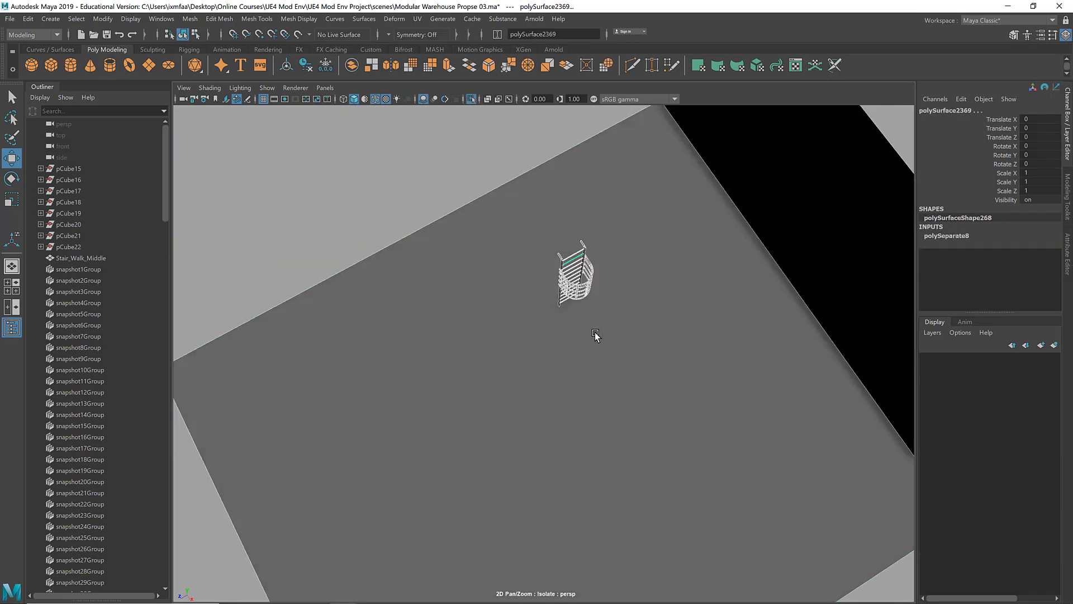
pyautogui.keyDown('shift'); pyautogui.click(595, 332); pyautogui.keyUp('shift')
pyautogui.keyDown('alt'); pyautogui.moveTo(666, 353); pyautogui.dragTo(697, 302); pyautogui.keyUp('alt')
pyautogui.hotkey('ctrl', '1')
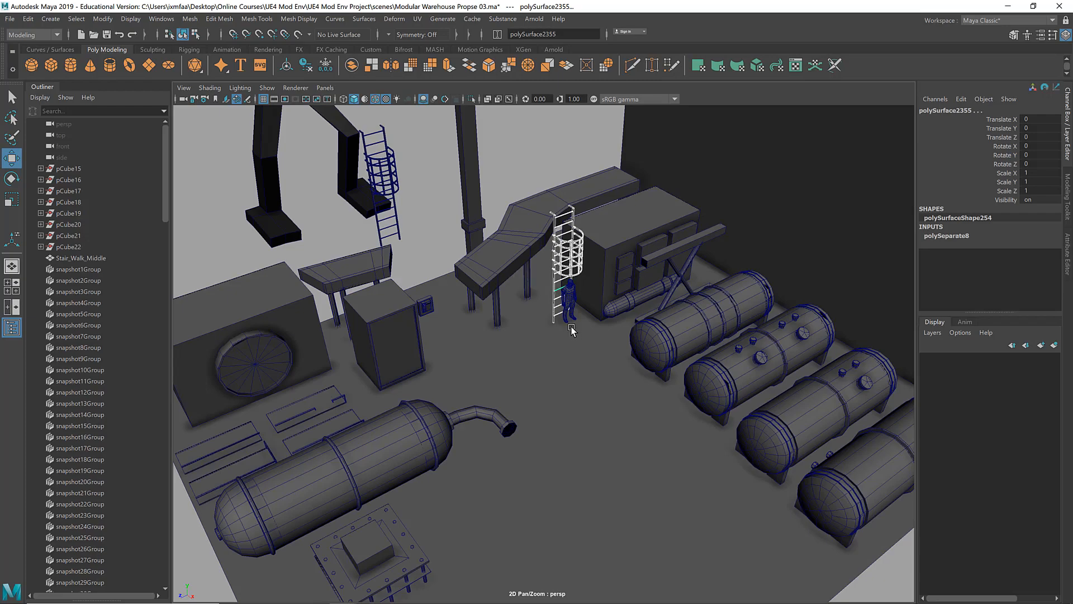
pyautogui.press('Delete')
# Step: Snap the pivot of the remaining caged ladder to the bottom corner of its leg
pyautogui.click(384, 208)
pyautogui.moveTo(384, 208)
pyautogui.keyDown('alt'); pyautogui.mouseDown()
pyautogui.moveTo(364, 242)
pyautogui.moveTo(369, 215)
pyautogui.mouseUp(); pyautogui.keyUp('alt')
pyautogui.keyDown('alt'); pyautogui.moveTo(369, 215); pyautogui.dragTo(566, 260, button='middle'); pyautogui.keyUp('alt')
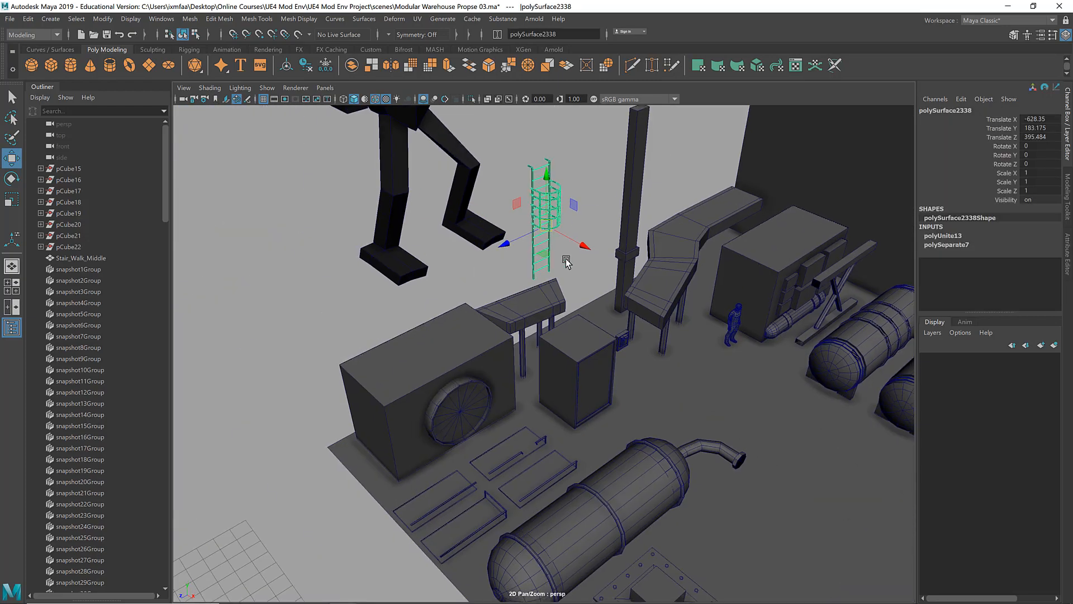
pyautogui.keyDown('alt'); pyautogui.moveTo(566, 260); pyautogui.dragTo(571, 386, button='right'); pyautogui.keyUp('alt')
pyautogui.keyDown('alt'); pyautogui.moveTo(571, 386); pyautogui.dragTo(508, 367); pyautogui.keyUp('alt')
pyautogui.keyDown('alt'); pyautogui.moveTo(508, 367); pyautogui.dragTo(593, 336, button='middle'); pyautogui.keyUp('alt')
pyautogui.keyDown('alt'); pyautogui.moveTo(592, 336); pyautogui.dragTo(602, 374, button='right'); pyautogui.keyUp('alt')
pyautogui.press('d')
pyautogui.press('v')
pyautogui.middleClick(554, 399)
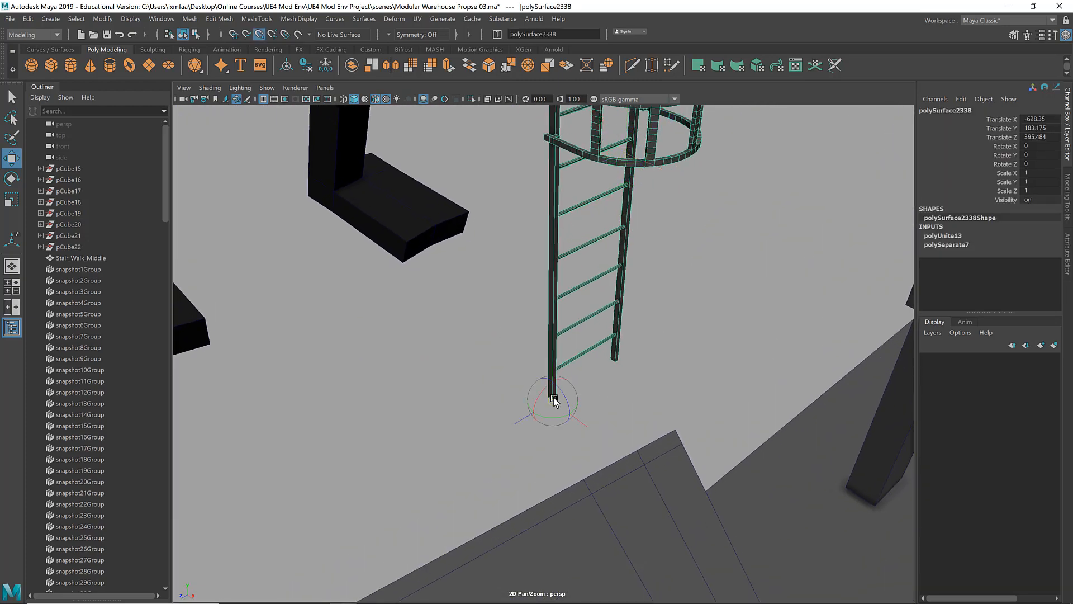
# Step: Move the caged ladder onto the warehouse floor near the tank's bent pipe, at about X 281, Y 3.6, Z 256
pyautogui.keyDown('alt'); pyautogui.moveTo(553, 400); pyautogui.dragTo(503, 364, button='right'); pyautogui.keyUp('alt')
pyautogui.moveTo(503, 364)
pyautogui.keyDown('alt'); pyautogui.mouseDown()
pyautogui.moveTo(531, 385)
pyautogui.moveTo(506, 364)
pyautogui.mouseUp(); pyautogui.keyUp('alt')
pyautogui.moveTo(414, 295); pyautogui.dragTo(581, 372)
pyautogui.moveTo(562, 411); pyautogui.dragTo(525, 472)
pyautogui.keyDown('alt'); pyautogui.moveTo(525, 472); pyautogui.dragTo(576, 464, button='right'); pyautogui.keyUp('alt')
pyautogui.keyDown('alt'); pyautogui.moveTo(576, 464); pyautogui.dragTo(666, 370); pyautogui.keyUp('alt')
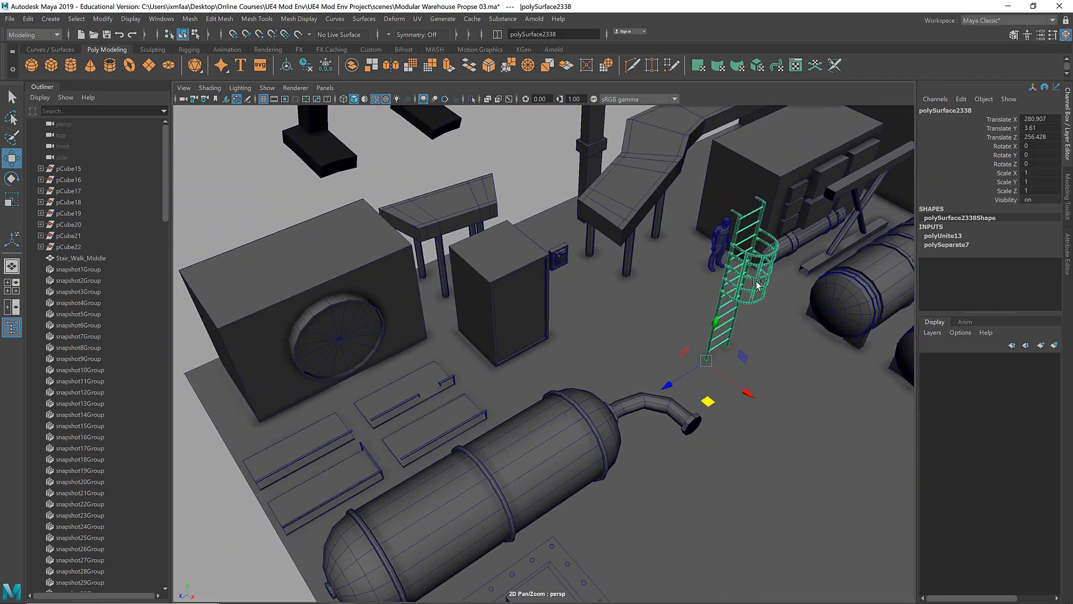
# Step: Duplicate the caged ladder and snap the copy to the rail gap of the Stair_Walk_For_Ladder panel
pyautogui.hotkey('ctrl', 'd')
pyautogui.keyDown('alt'); pyautogui.moveTo(246, 418); pyautogui.dragTo(303, 431, button='right'); pyautogui.keyUp('alt')
pyautogui.press('v')
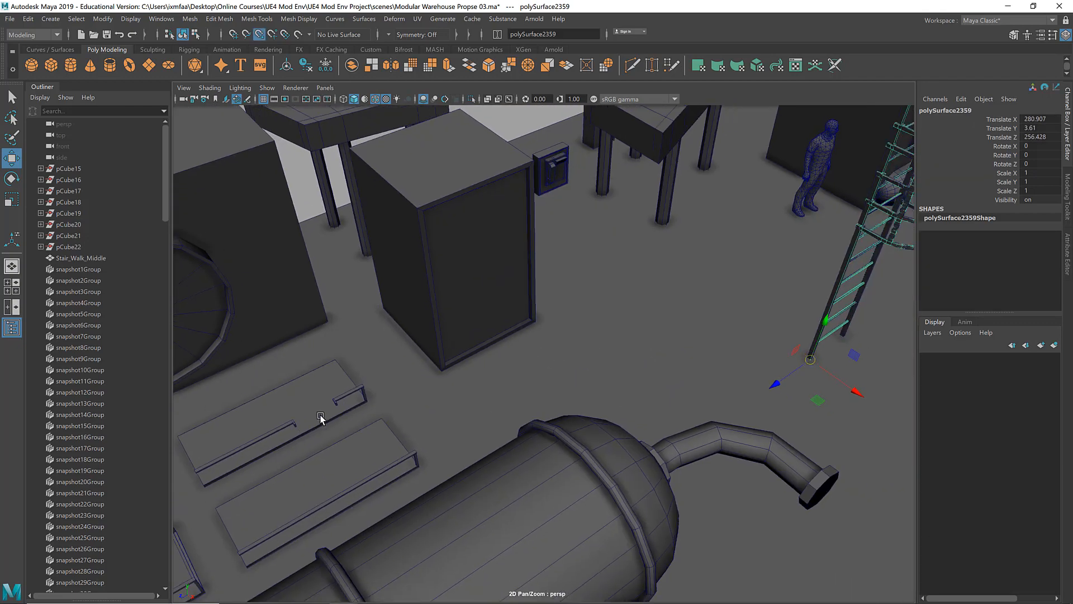
pyautogui.moveTo(811, 360); pyautogui.dragTo(295, 425)
pyautogui.keyDown('alt'); pyautogui.moveTo(295, 425); pyautogui.dragTo(359, 417); pyautogui.keyUp('alt')
pyautogui.keyDown('alt'); pyautogui.moveTo(359, 417); pyautogui.dragTo(475, 464, button='right'); pyautogui.keyUp('alt')
pyautogui.keyDown('alt'); pyautogui.moveTo(475, 464); pyautogui.dragTo(609, 254, button='middle'); pyautogui.keyUp('alt')
pyautogui.moveTo(517, 438); pyautogui.dragTo(461, 453)
# Step: Reset the copied ladder's pivot on its leg corner and snap the ladder against the short rail's end
pyautogui.keyDown('alt'); pyautogui.moveTo(733, 392); pyautogui.dragTo(551, 292); pyautogui.keyUp('alt')
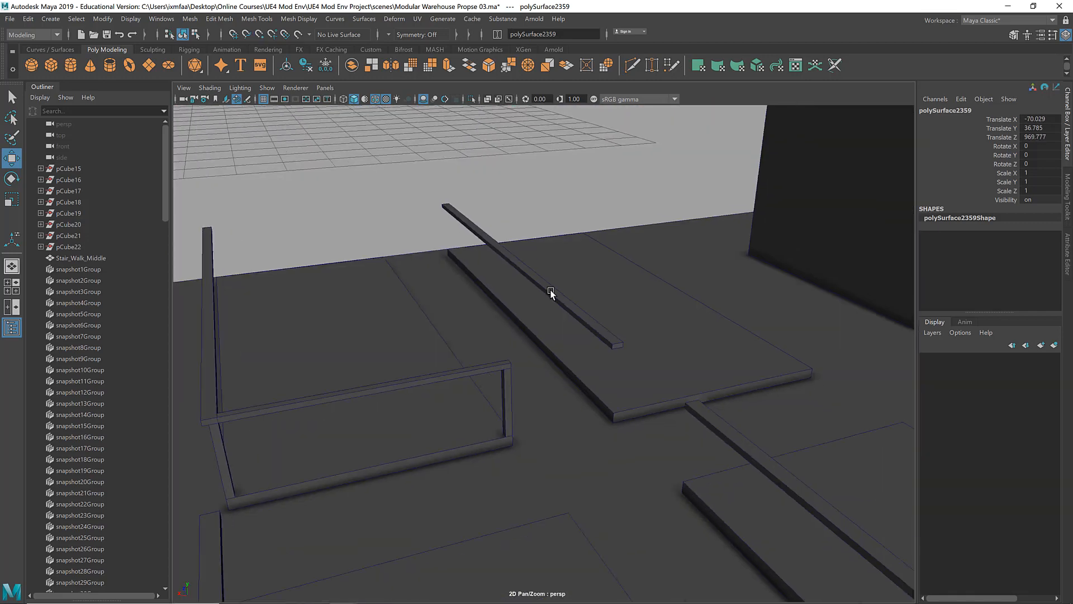
pyautogui.keyDown('alt'); pyautogui.moveTo(643, 363); pyautogui.dragTo(466, 257, button='middle'); pyautogui.keyUp('alt')
pyautogui.press('d')
pyautogui.moveTo(486, 314); pyautogui.dragTo(637, 451)
pyautogui.keyDown('alt'); pyautogui.moveTo(656, 479); pyautogui.dragTo(686, 485, button='right'); pyautogui.keyUp('alt')
pyautogui.press('v')
pyautogui.moveTo(647, 468); pyautogui.dragTo(619, 496)
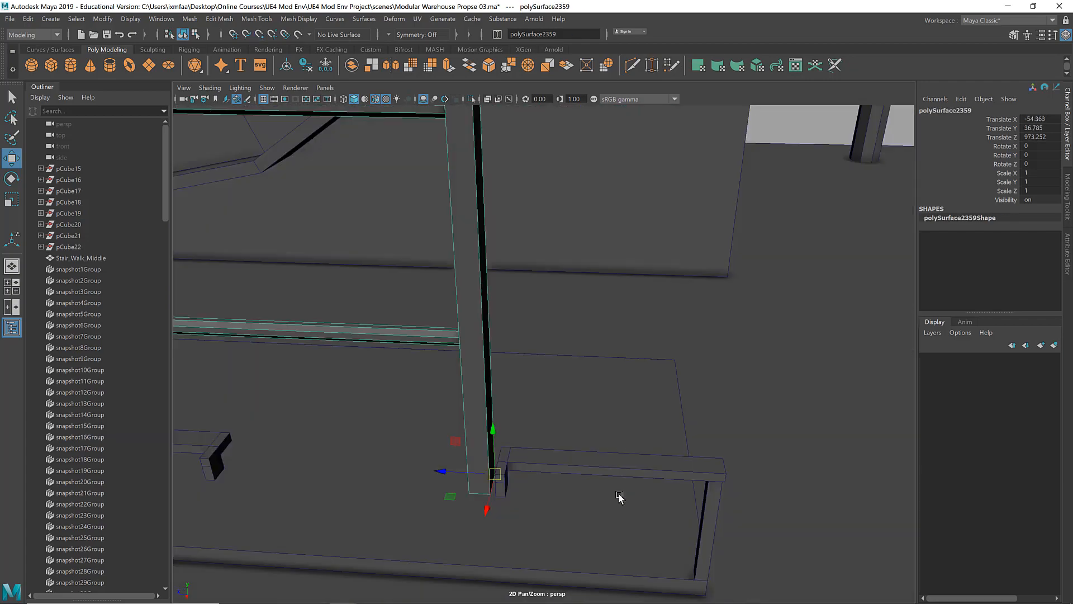
# Step: Select the long rail's end vertices on the Stair_Walk_For_Ladder panel and shift them out of the ladder opening
pyautogui.keyDown('alt'); pyautogui.moveTo(218, 452); pyautogui.dragTo(562, 356, button='middle'); pyautogui.keyUp('alt')
pyautogui.moveTo(562, 356); pyautogui.dragTo(520, 296, button='right')
pyautogui.moveTo(619, 400); pyautogui.dragTo(533, 330)
pyautogui.keyDown('alt'); pyautogui.moveTo(542, 335); pyautogui.dragTo(716, 372); pyautogui.keyUp('alt')
pyautogui.press('v')
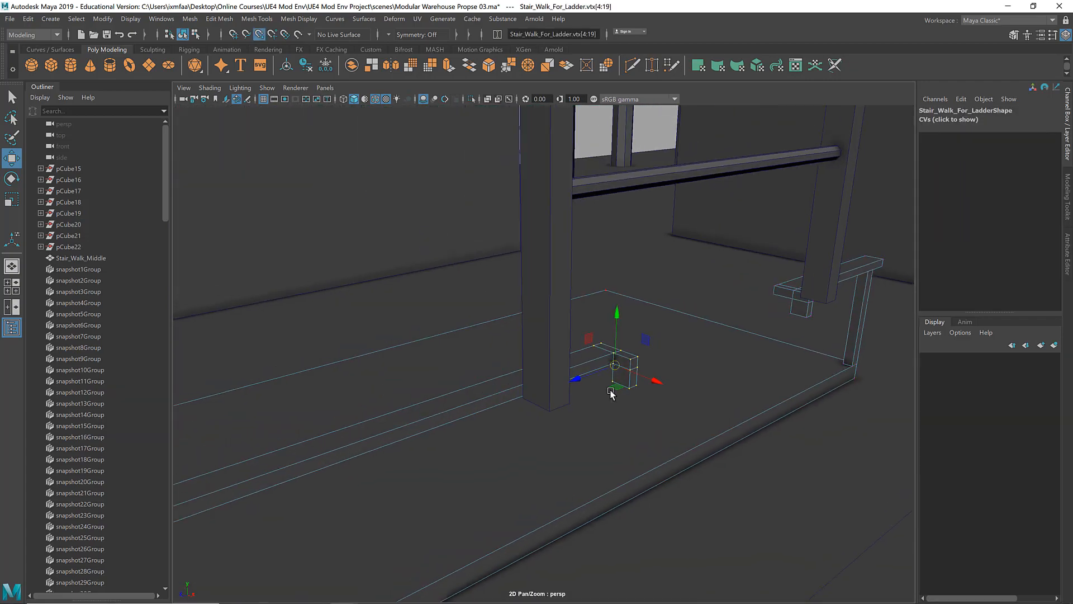
pyautogui.moveTo(612, 365); pyautogui.dragTo(625, 335)
pyautogui.hotkey('ctrl', 'z')
pyautogui.press('v')
pyautogui.moveTo(577, 379); pyautogui.dragTo(689, 442)
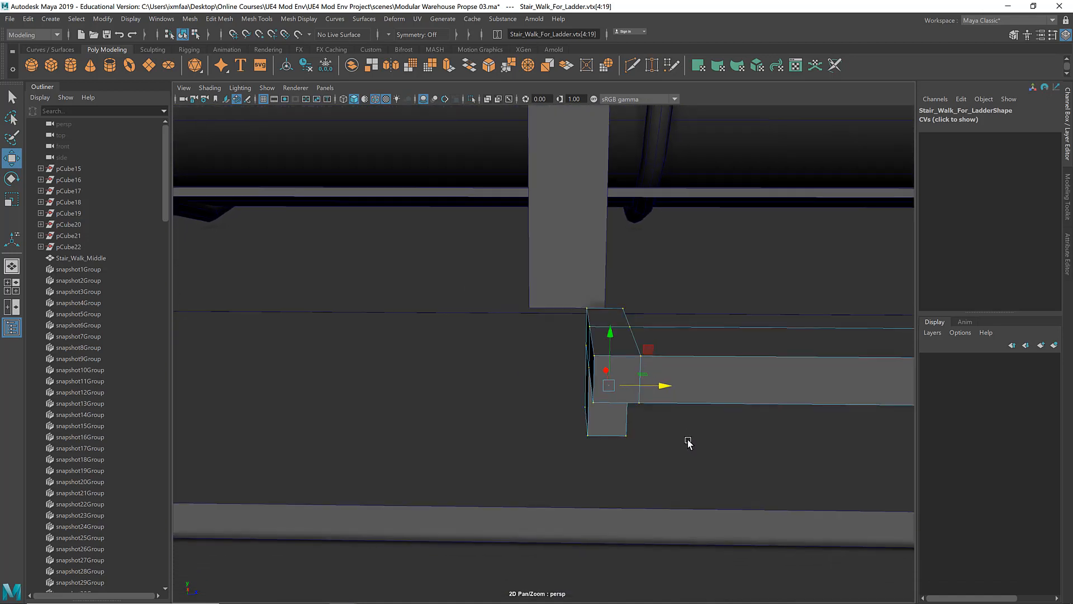
pyautogui.moveTo(665, 386); pyautogui.dragTo(690, 389)
pyautogui.keyDown('alt'); pyautogui.moveTo(599, 383); pyautogui.dragTo(679, 374); pyautogui.keyUp('alt')
pyautogui.keyDown('alt'); pyautogui.moveTo(650, 375); pyautogui.dragTo(626, 376); pyautogui.keyUp('alt')
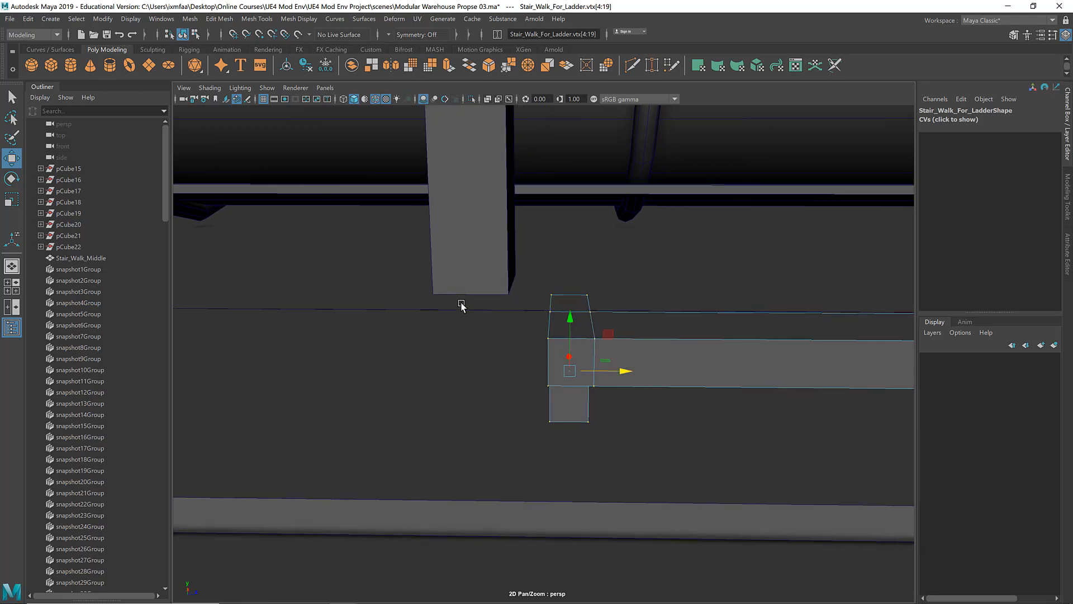
# Step: Widen the long rail's end block by snapping its inner vertices to the ladder leg
pyautogui.moveTo(467, 255); pyautogui.dragTo(570, 452)
pyautogui.press('v')
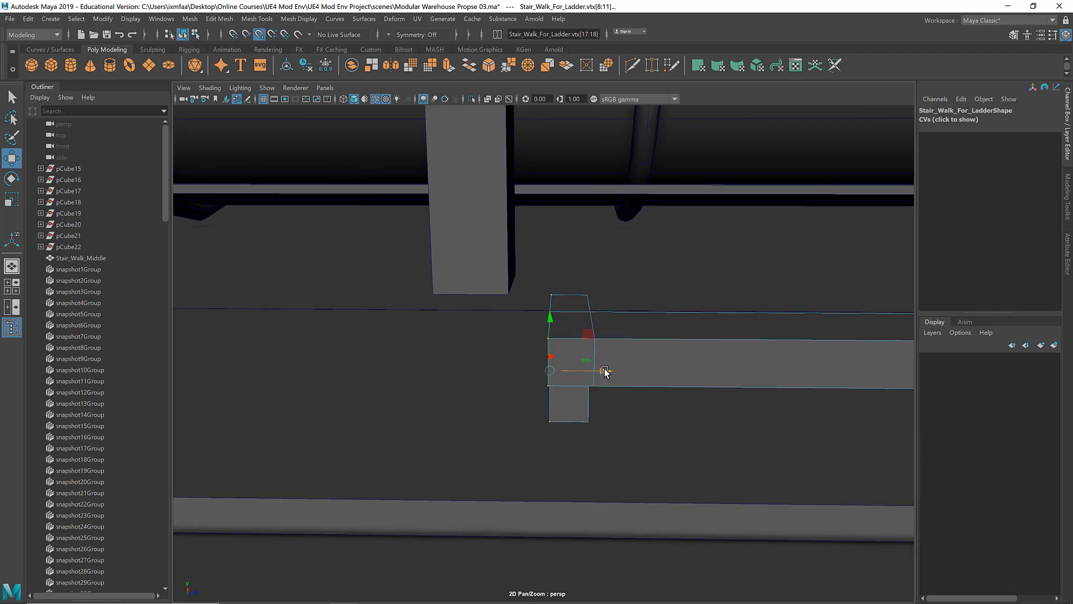
pyautogui.moveTo(603, 372)
pyautogui.mouseDown()
pyautogui.moveTo(499, 312)
pyautogui.moveTo(280, 323)
pyautogui.moveTo(537, 343)
pyautogui.moveTo(594, 376)
pyautogui.mouseUp()
# Step: Widen the short rail's end block by moving its outer vertices away from the other ladder leg
pyautogui.moveTo(502, 339); pyautogui.dragTo(571, 409)
pyautogui.scroll(4, 576, 408)
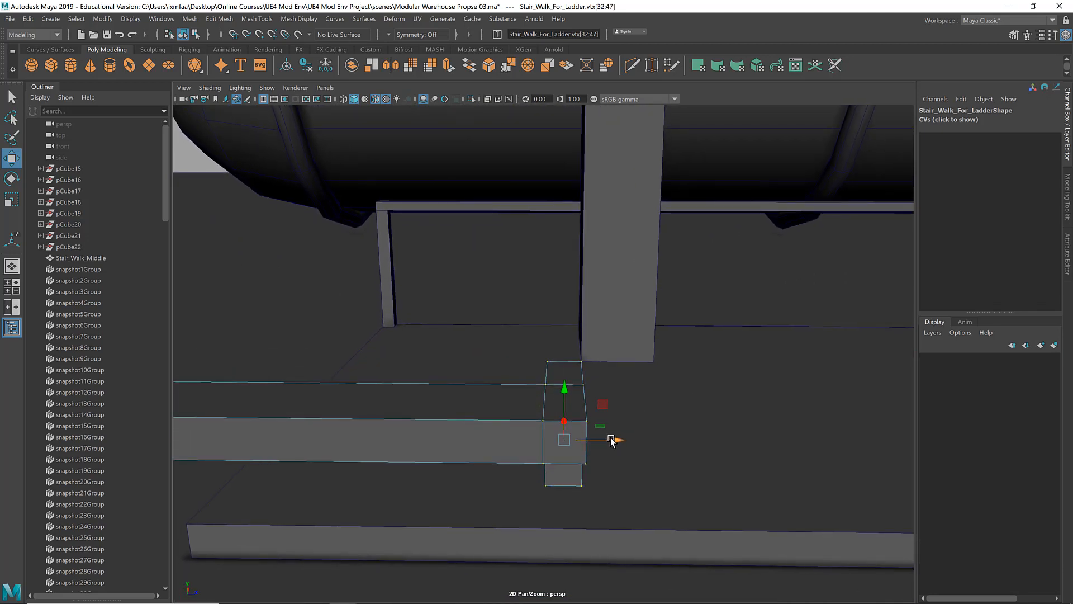
pyautogui.moveTo(509, 346); pyautogui.dragTo(562, 507)
pyautogui.moveTo(599, 440); pyautogui.dragTo(562, 439)
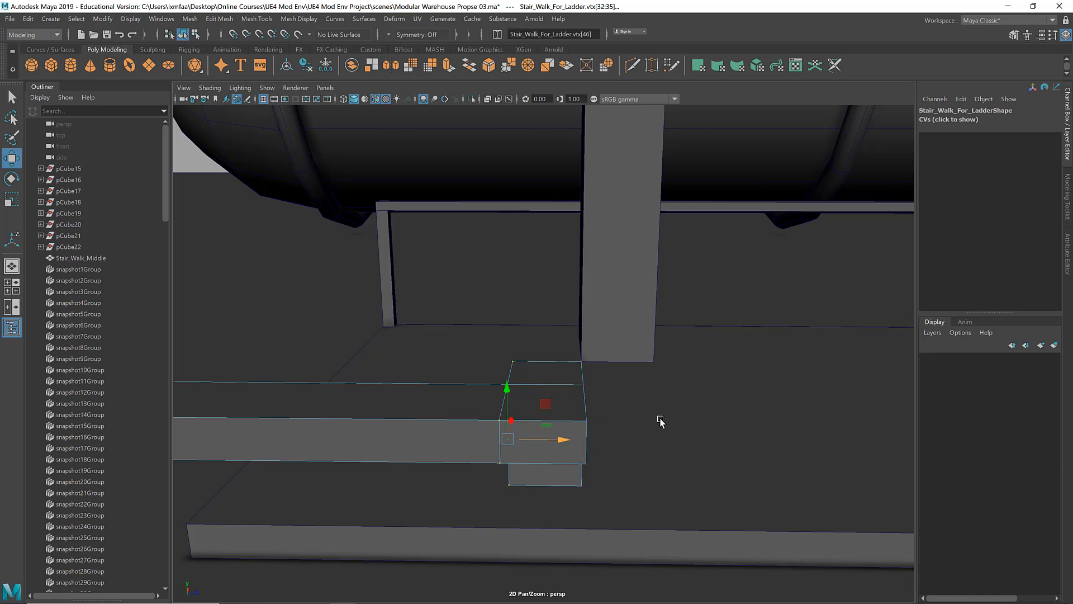
# Step: Examine how both rail ends line up with the ladder legs
pyautogui.scroll(-10, 661, 421)
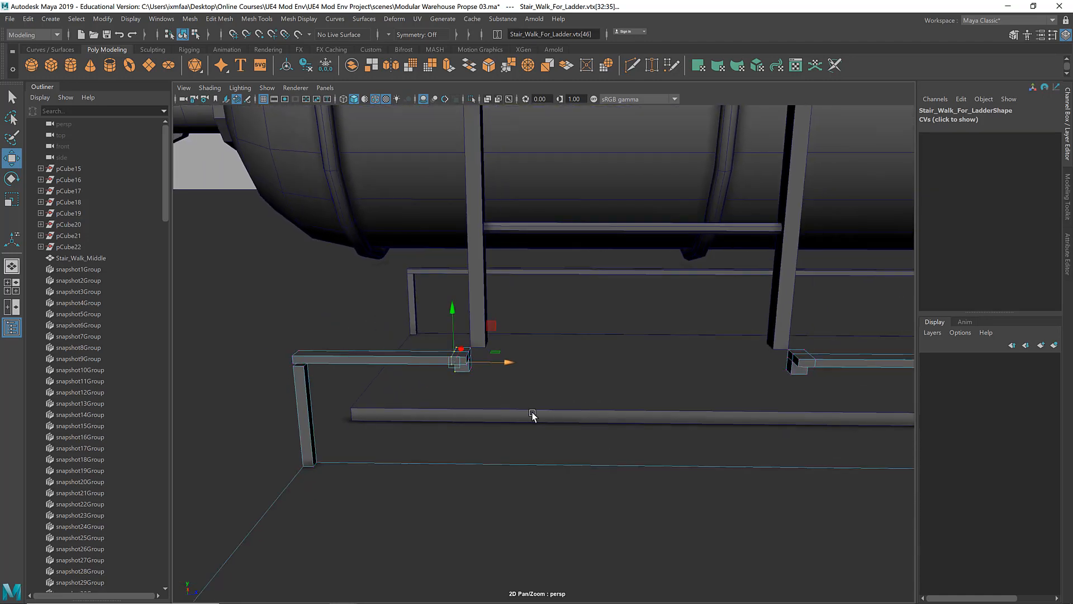
pyautogui.keyDown('alt'); pyautogui.moveTo(532, 415); pyautogui.dragTo(548, 434); pyautogui.keyUp('alt')
pyautogui.keyDown('alt'); pyautogui.moveTo(496, 416); pyautogui.dragTo(750, 432, button='right'); pyautogui.keyUp('alt')
pyautogui.keyDown('alt'); pyautogui.moveTo(621, 408); pyautogui.dragTo(705, 390, button='middle'); pyautogui.keyUp('alt')
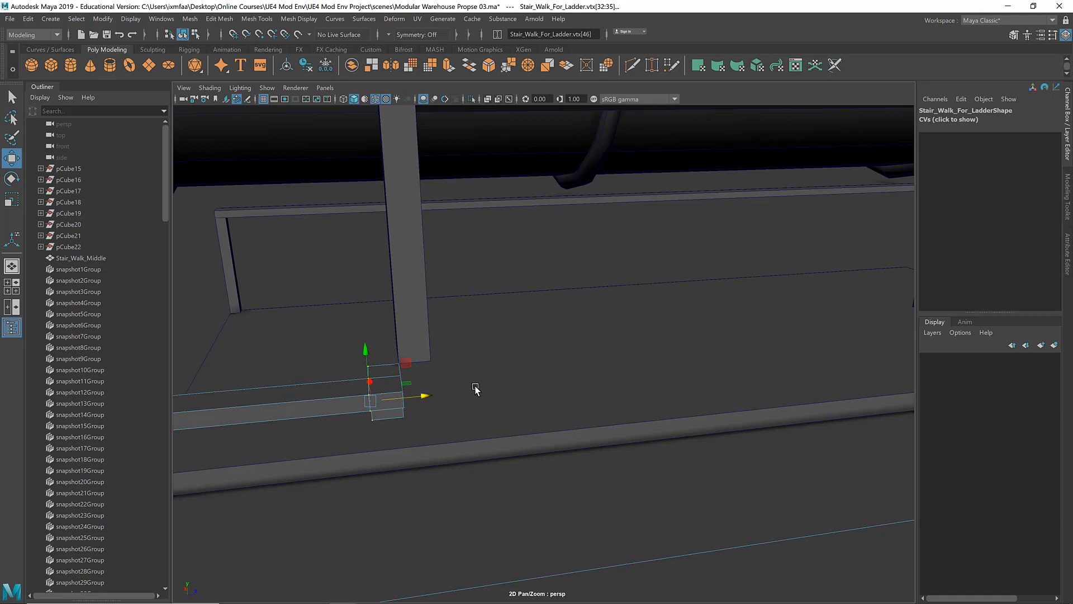
pyautogui.keyDown('alt'); pyautogui.moveTo(476, 390); pyautogui.dragTo(331, 396, button='middle'); pyautogui.keyUp('alt')
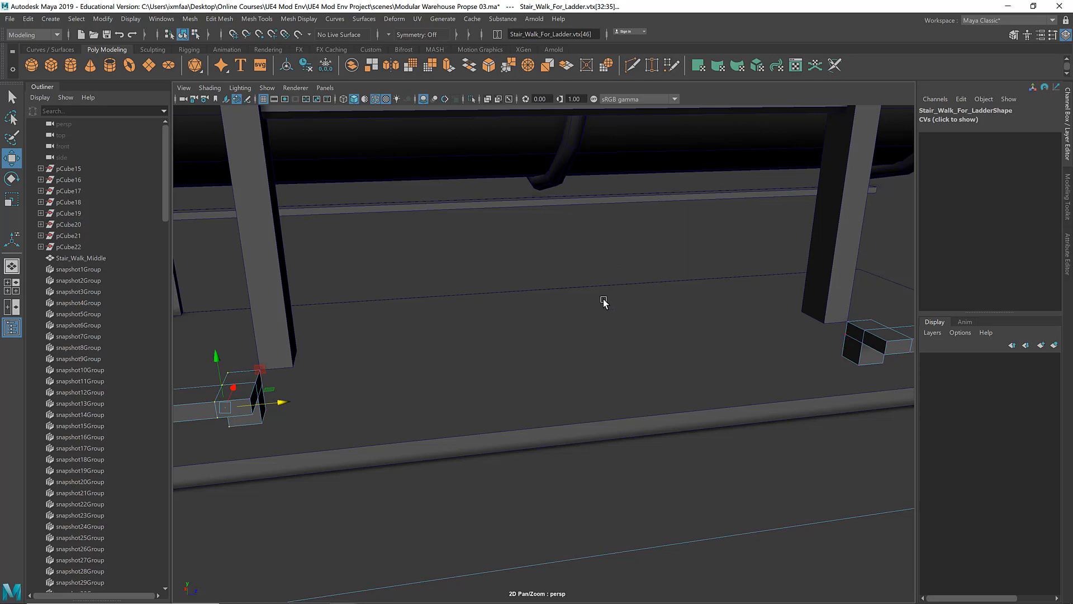
pyautogui.scroll(-2, 604, 302)
pyautogui.keyDown('alt'); pyautogui.moveTo(385, 390); pyautogui.dragTo(313, 346); pyautogui.keyUp('alt')
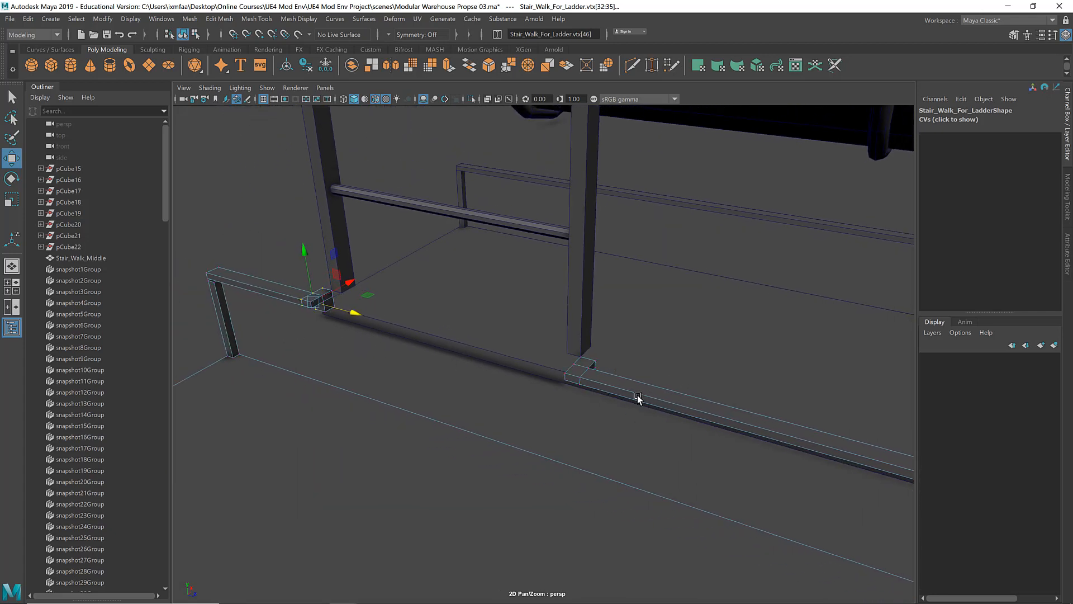
# Step: Try to insert an edge loop across the long rail near the ladder leg, and undo it
pyautogui.moveTo(637, 397); pyautogui.dragTo(688, 274, button='right')
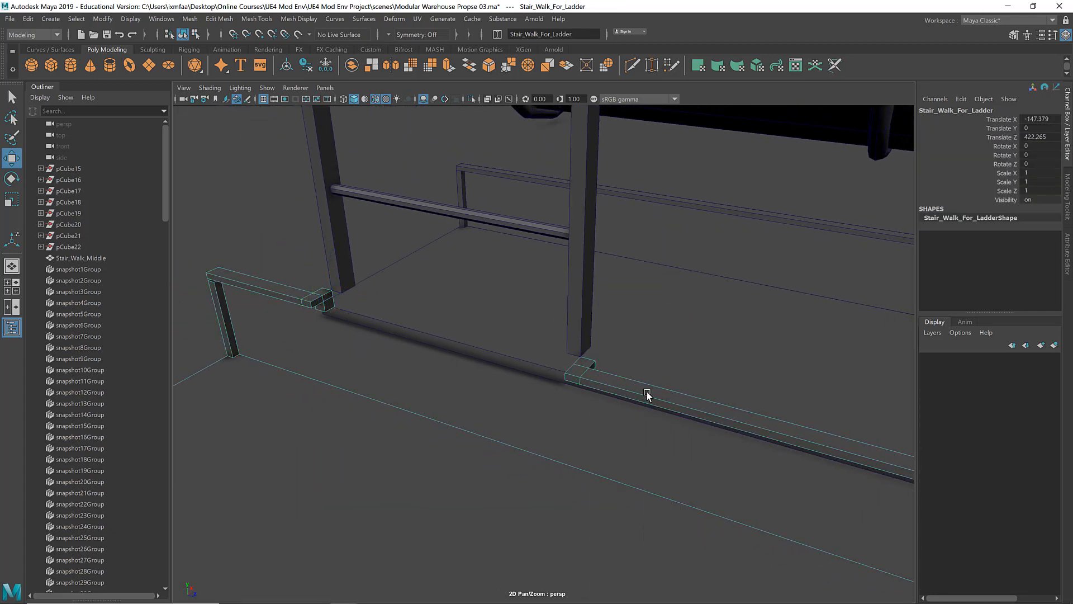
pyautogui.keyDown('shift'); pyautogui.moveTo(647, 346); pyautogui.dragTo(585, 352, button='right'); pyautogui.keyUp('shift')
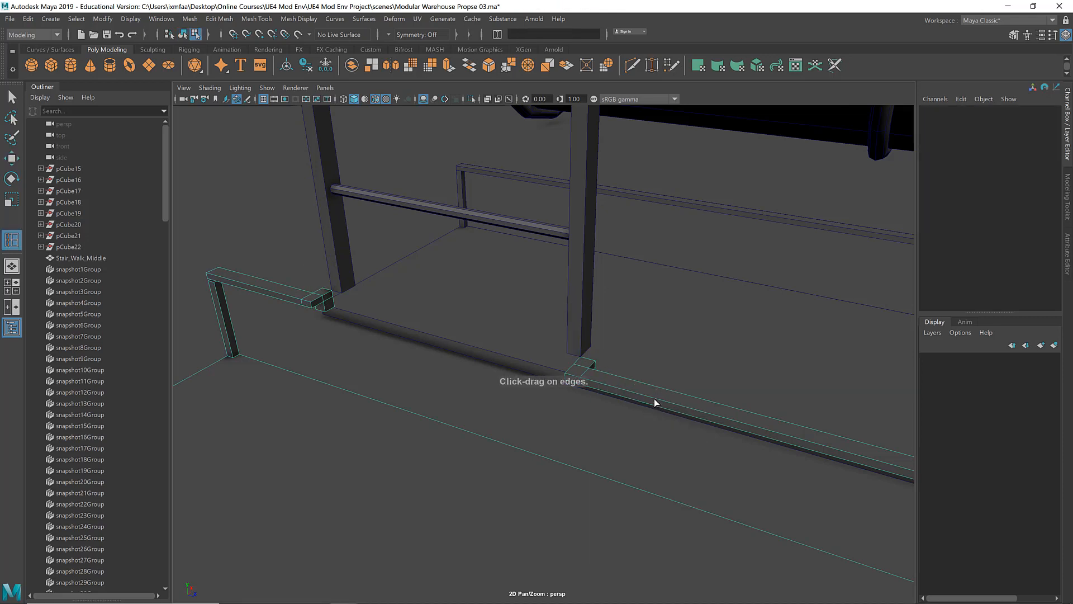
pyautogui.moveTo(655, 402); pyautogui.dragTo(671, 404)
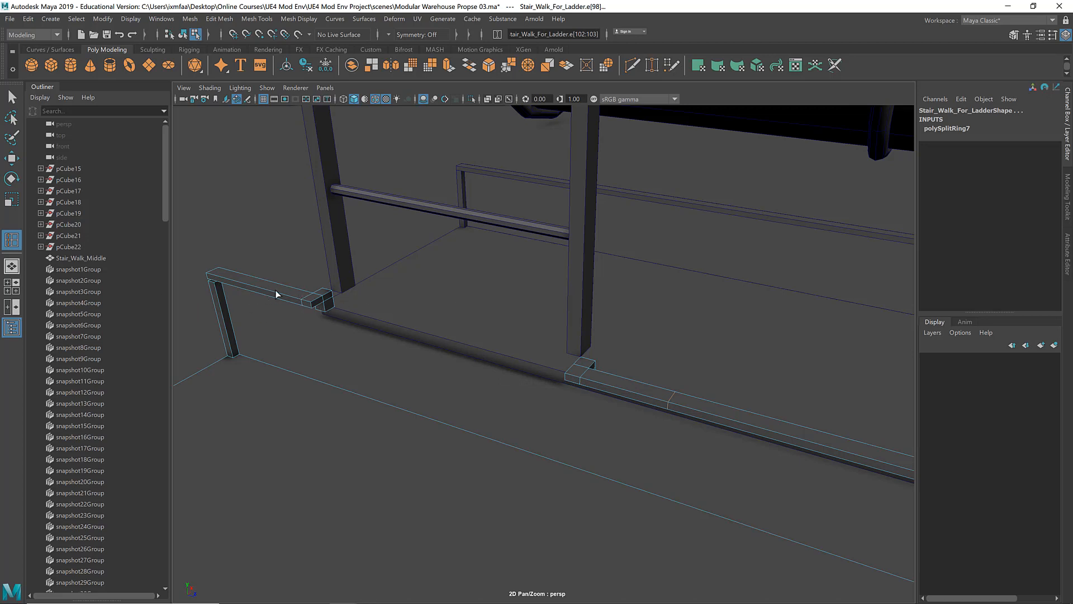
pyautogui.hotkey('ctrl', 'z')
pyautogui.hotkey('ctrl', 'z')
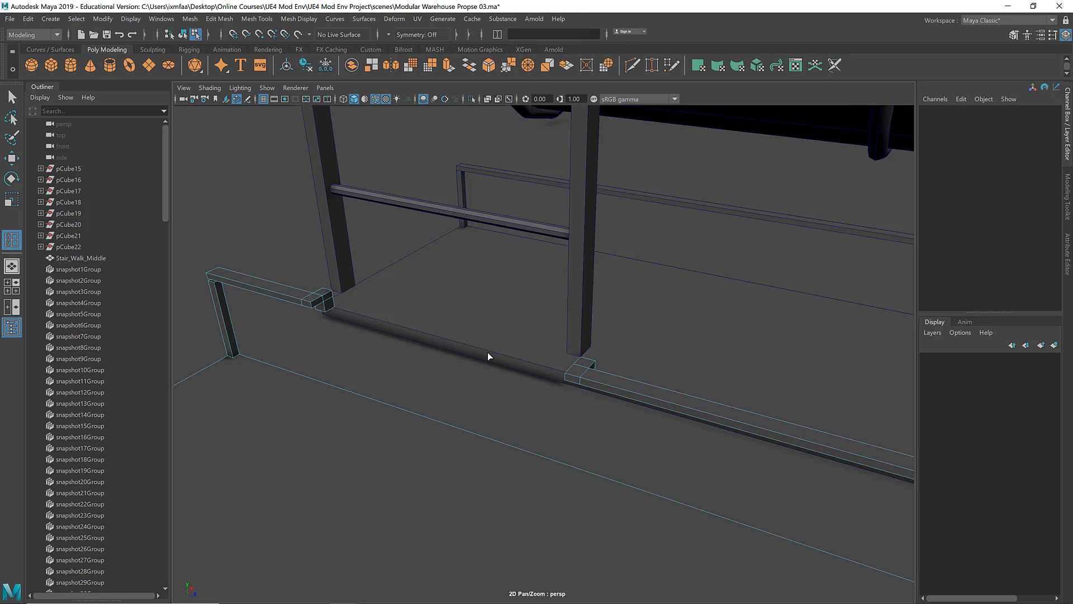
pyautogui.press('F8')
pyautogui.click(287, 288)
pyautogui.press('w')
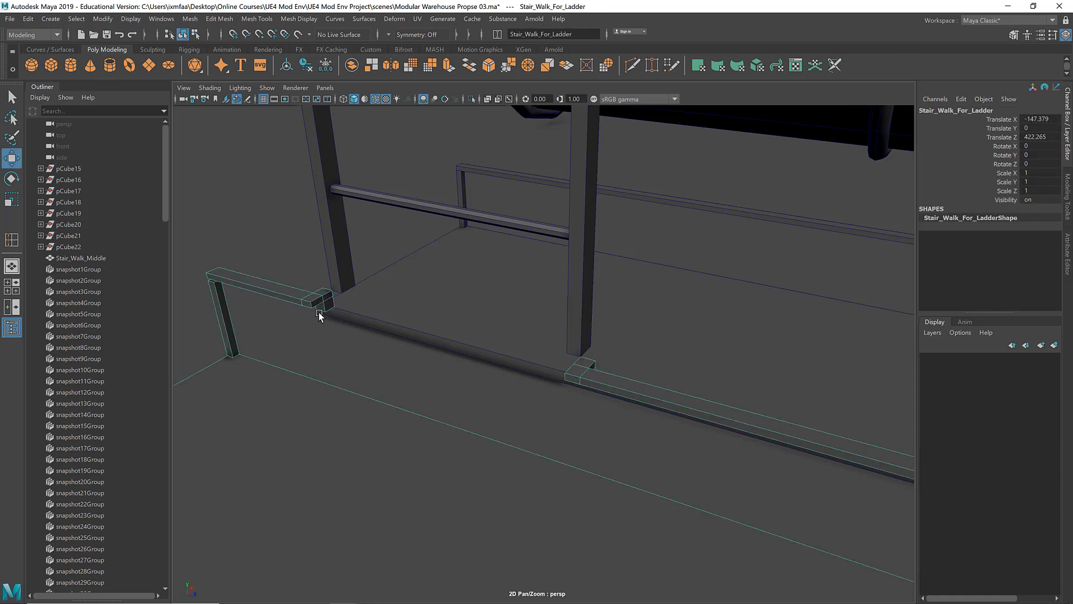
# Step: Try to duplicate the top face of the long rail's end block and pull it away, and undo it
pyautogui.keyDown('alt'); pyautogui.moveTo(309, 336); pyautogui.dragTo(345, 310); pyautogui.keyUp('alt')
pyautogui.keyDown('alt'); pyautogui.moveTo(345, 310); pyautogui.dragTo(539, 302, button='right'); pyautogui.keyUp('alt')
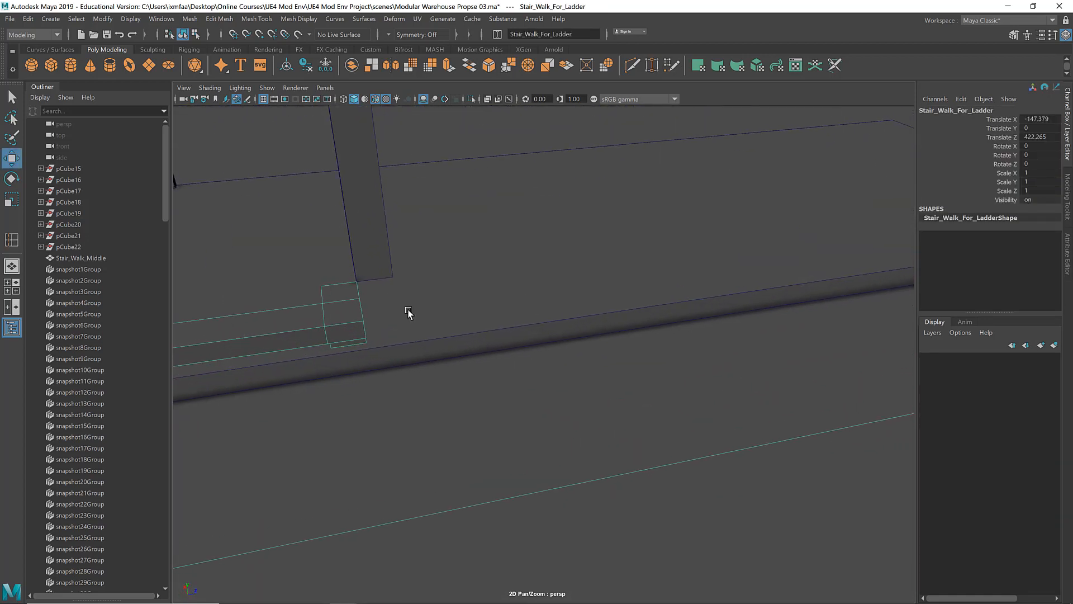
pyautogui.keyDown('alt'); pyautogui.moveTo(407, 312); pyautogui.dragTo(745, 297); pyautogui.keyUp('alt')
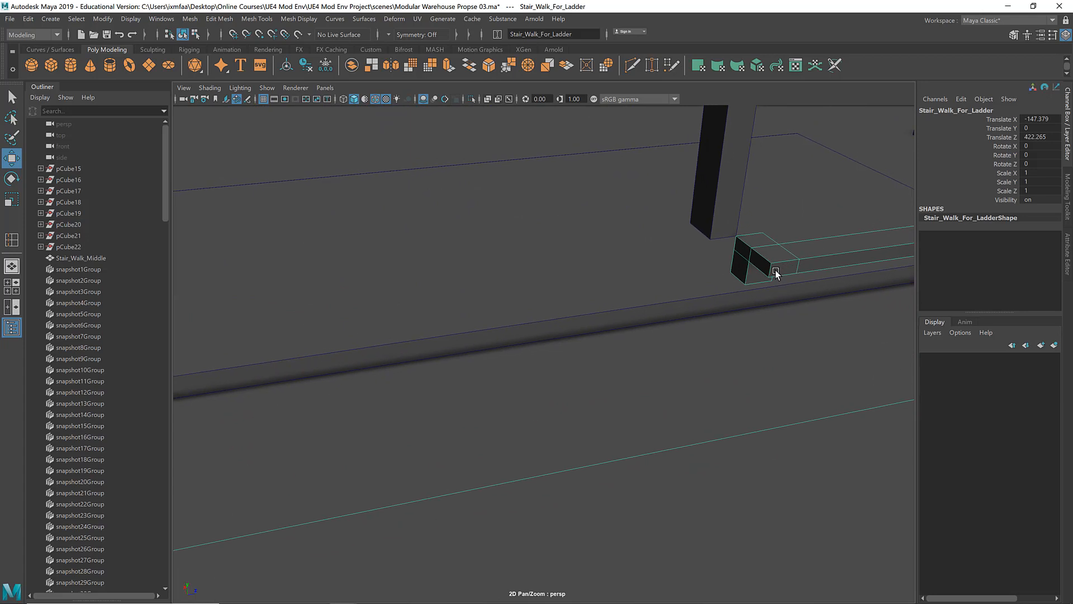
pyautogui.keyDown('alt'); pyautogui.moveTo(734, 282); pyautogui.dragTo(889, 249); pyautogui.keyUp('alt')
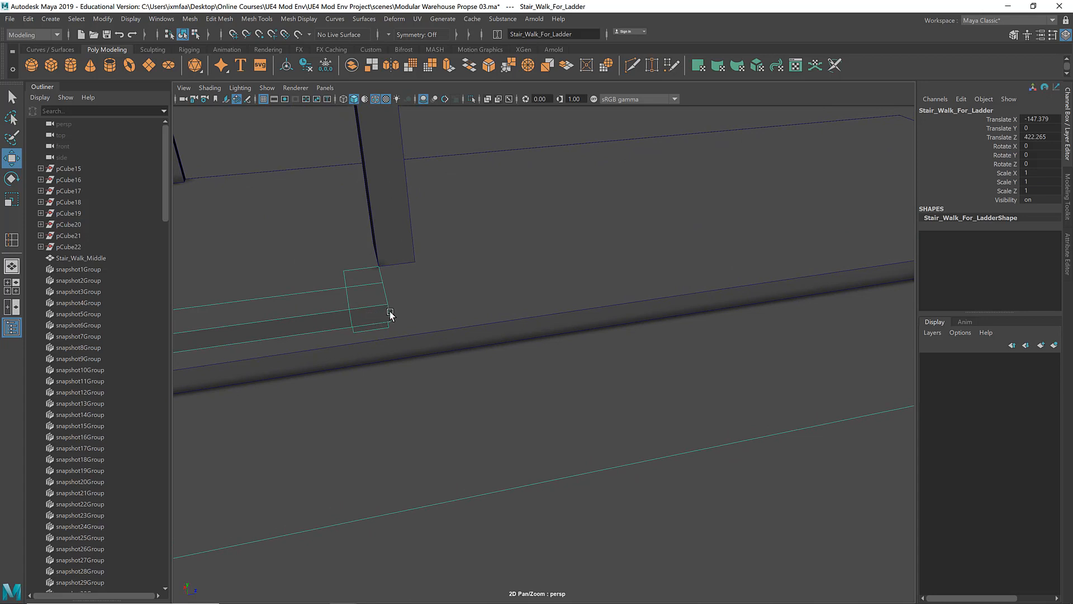
pyautogui.keyDown('alt'); pyautogui.moveTo(505, 294); pyautogui.dragTo(659, 271); pyautogui.keyUp('alt')
pyautogui.rightClick(639, 235)
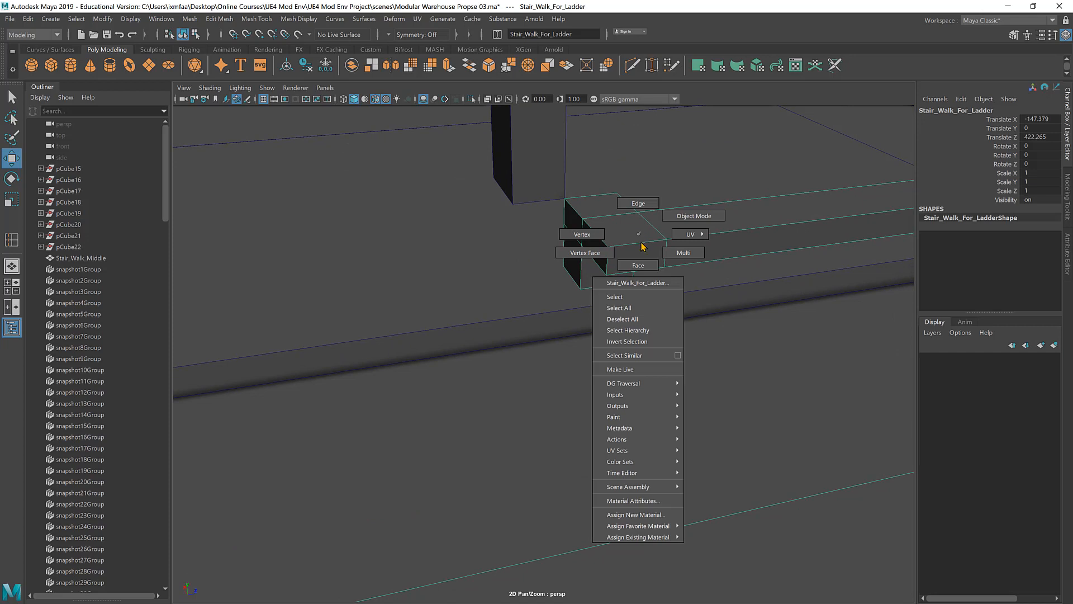
pyautogui.click(638, 265)
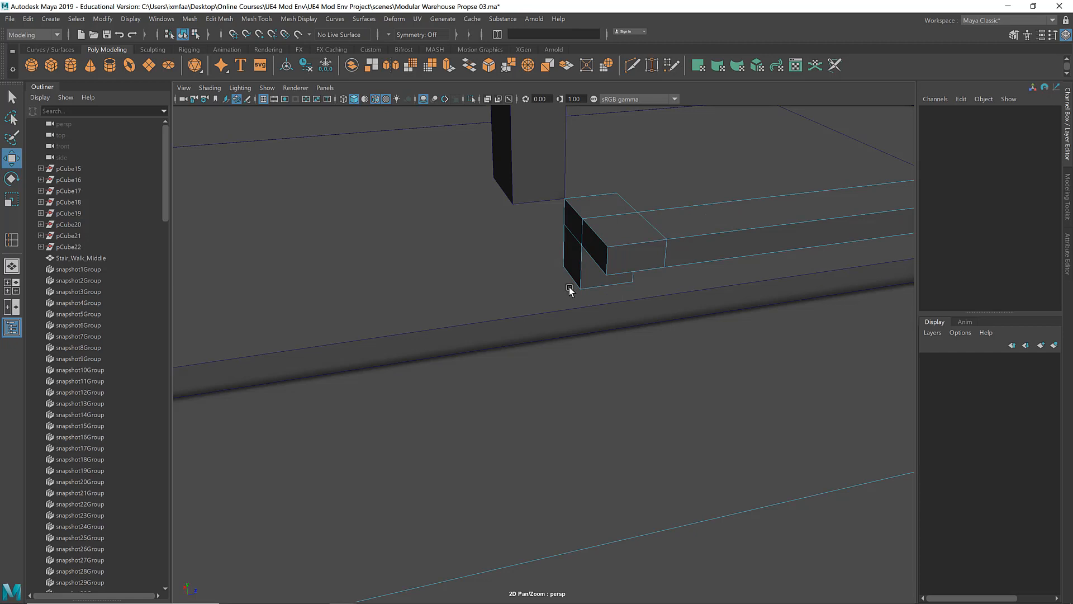
pyautogui.click(622, 235)
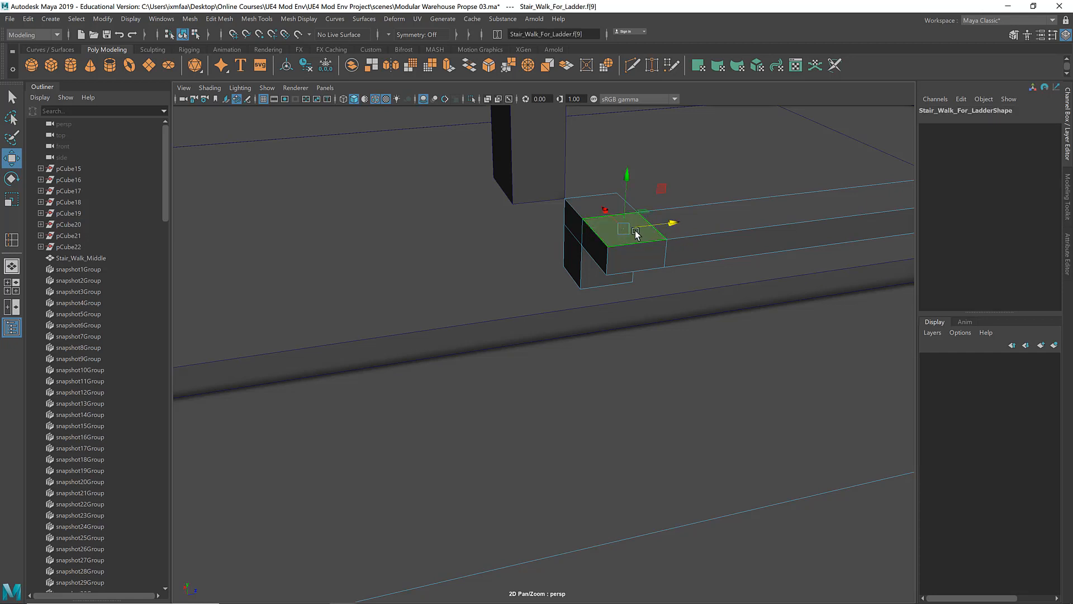
pyautogui.keyDown('shift'); pyautogui.rightClick(614, 234); pyautogui.keyUp('shift')
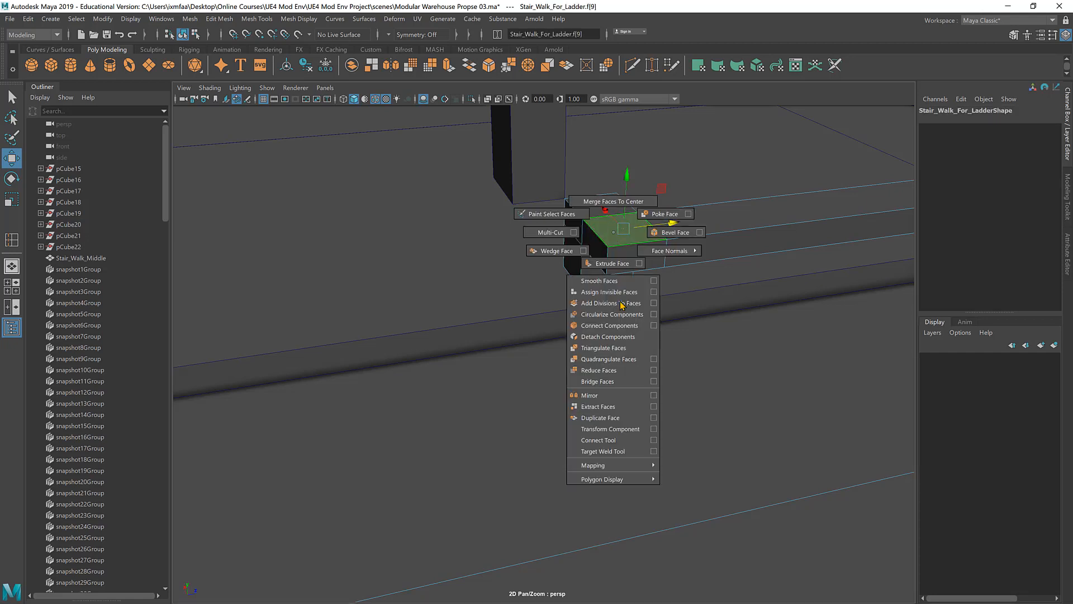
pyautogui.click(601, 418)
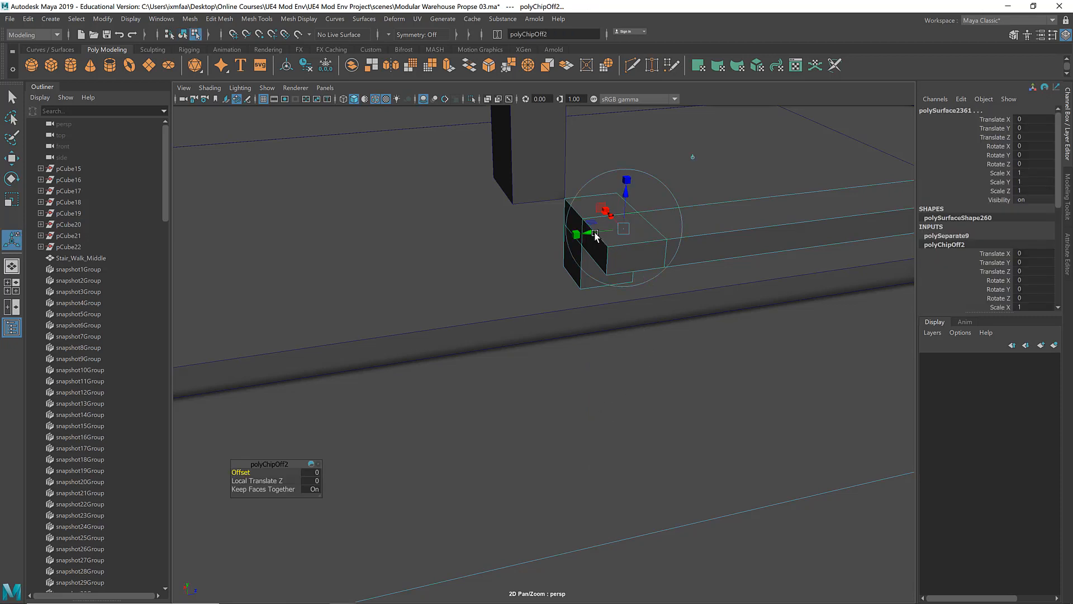
pyautogui.moveTo(595, 236); pyautogui.dragTo(445, 270)
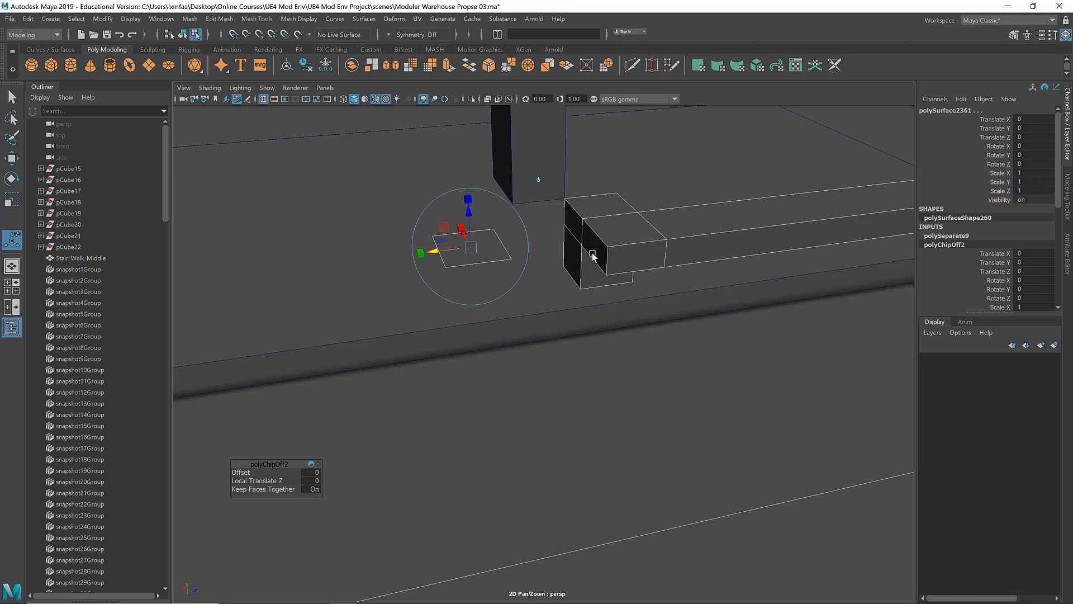
pyautogui.hotkey('ctrl', 'z')
pyautogui.click(639, 245)
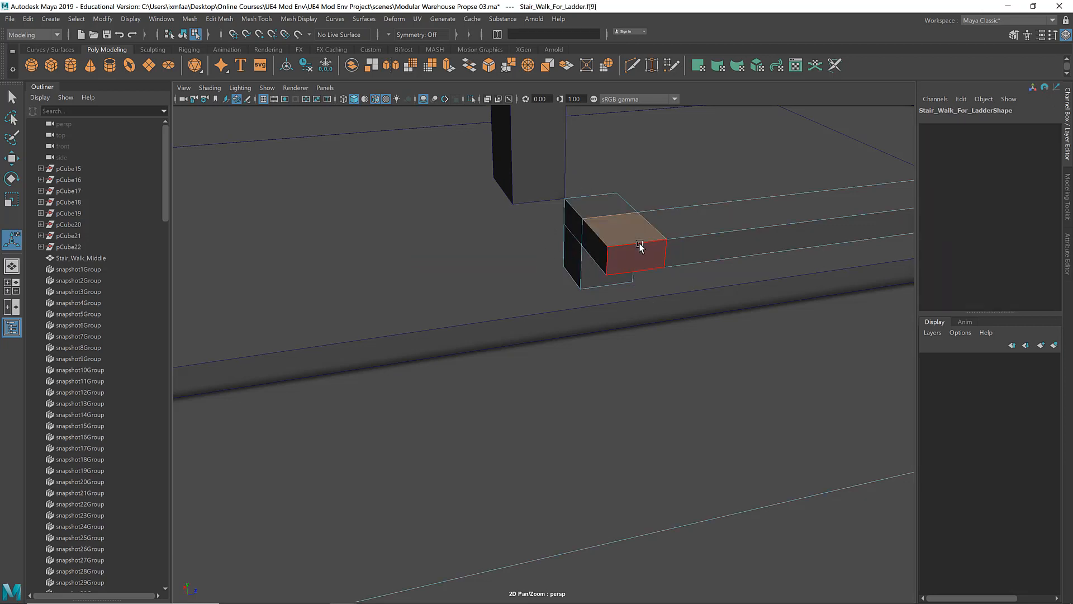
pyautogui.press('w')
pyautogui.moveTo(650, 240); pyautogui.dragTo(702, 219, button='right')
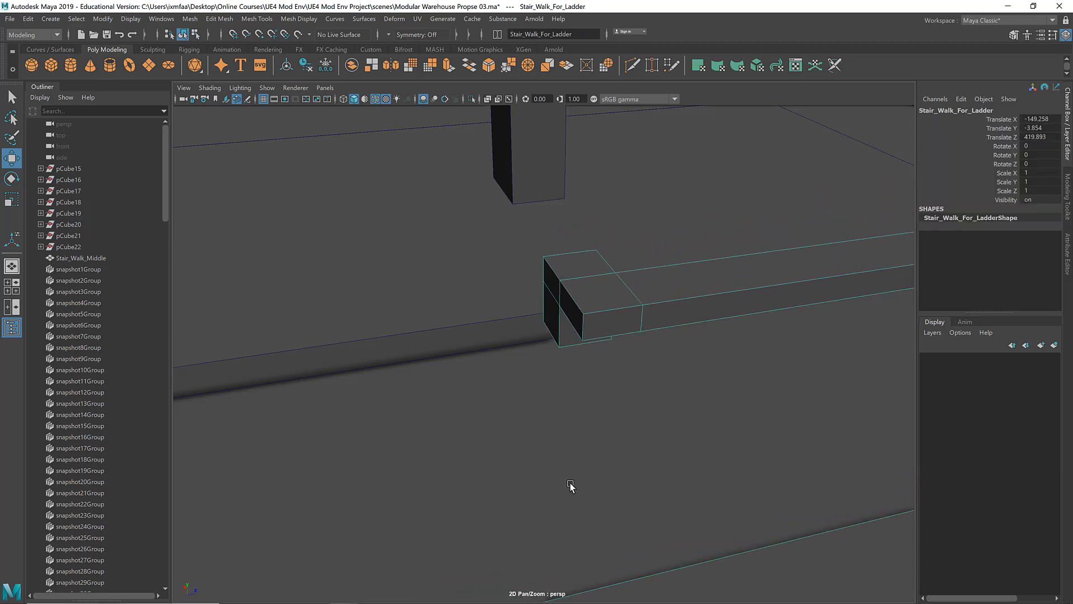
# Step: Duplicate the top face of the long rail's end block
pyautogui.rightClick(616, 243)
pyautogui.click(615, 272)
pyautogui.click(622, 237)
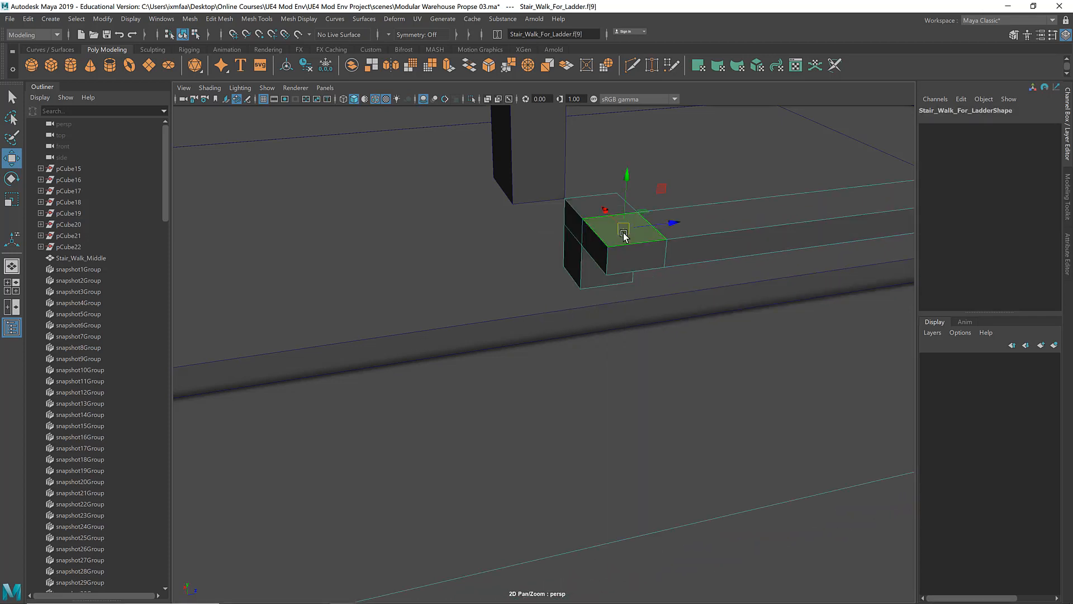
pyautogui.keyDown('shift'); pyautogui.moveTo(634, 231); pyautogui.dragTo(628, 408, button='right'); pyautogui.keyUp('shift')
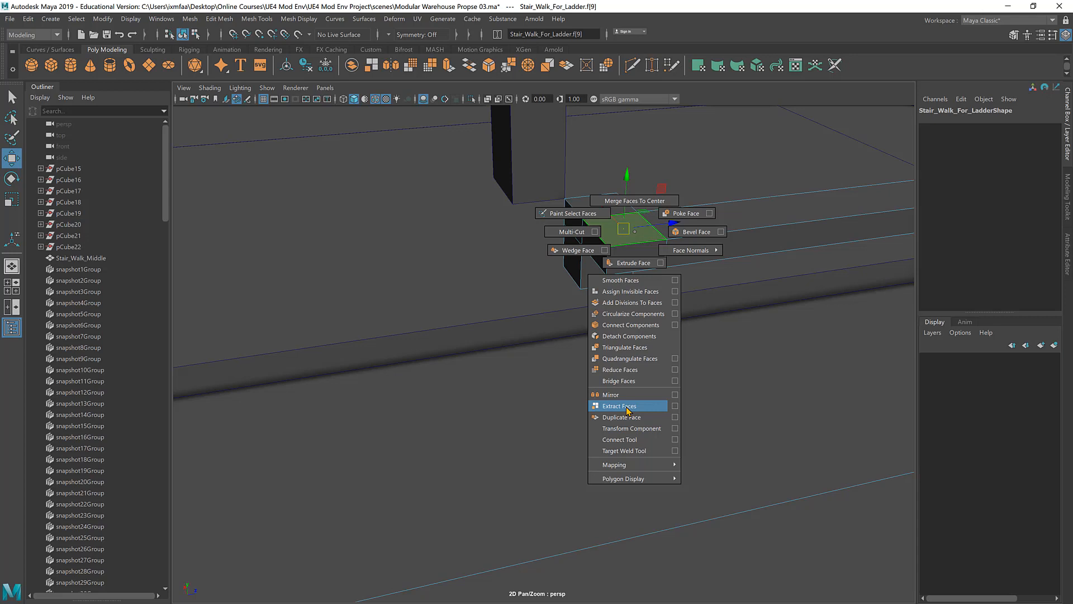
pyautogui.moveTo(627, 410)
pyautogui.keyDown('shift'); pyautogui.mouseDown(button='right')
pyautogui.moveTo(627, 349)
pyautogui.moveTo(632, 419)
pyautogui.mouseUp(button='right'); pyautogui.keyUp('shift')
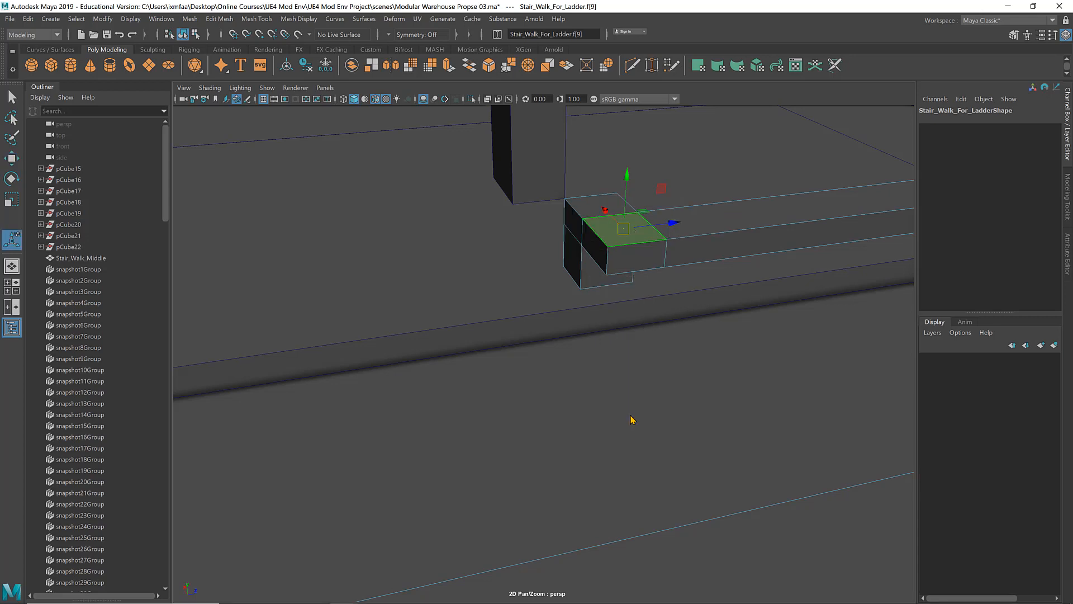
# Step: Move the walkway panel aside to expose the duplicated face, and undo the moves
pyautogui.press('w')
pyautogui.moveTo(709, 237); pyautogui.dragTo(738, 215, button='right')
pyautogui.click(719, 217)
pyautogui.keyDown('shift'); pyautogui.click(643, 276); pyautogui.keyUp('shift')
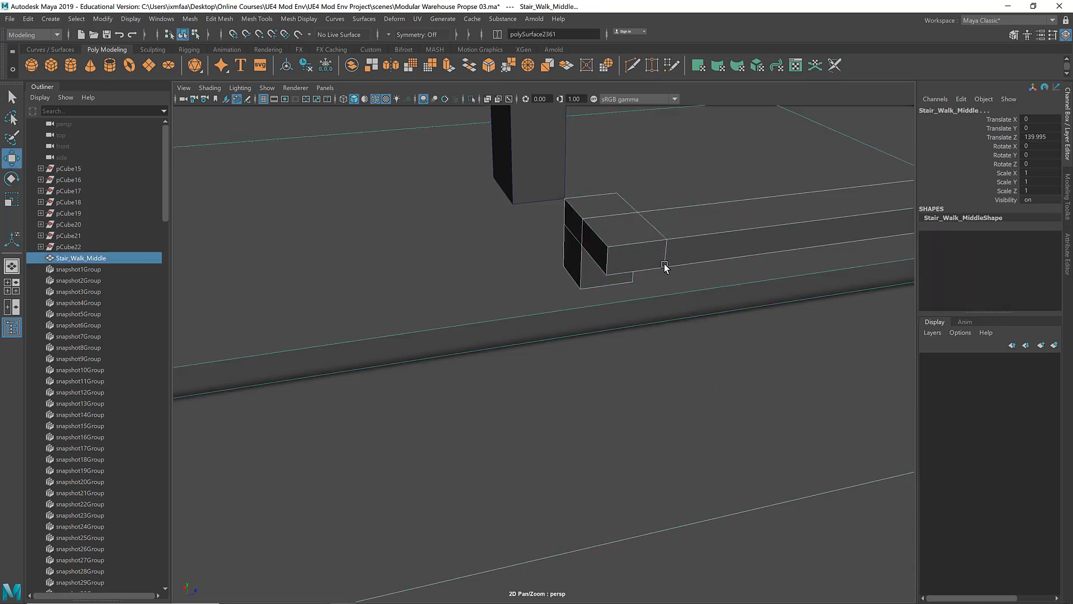
pyautogui.click(687, 238)
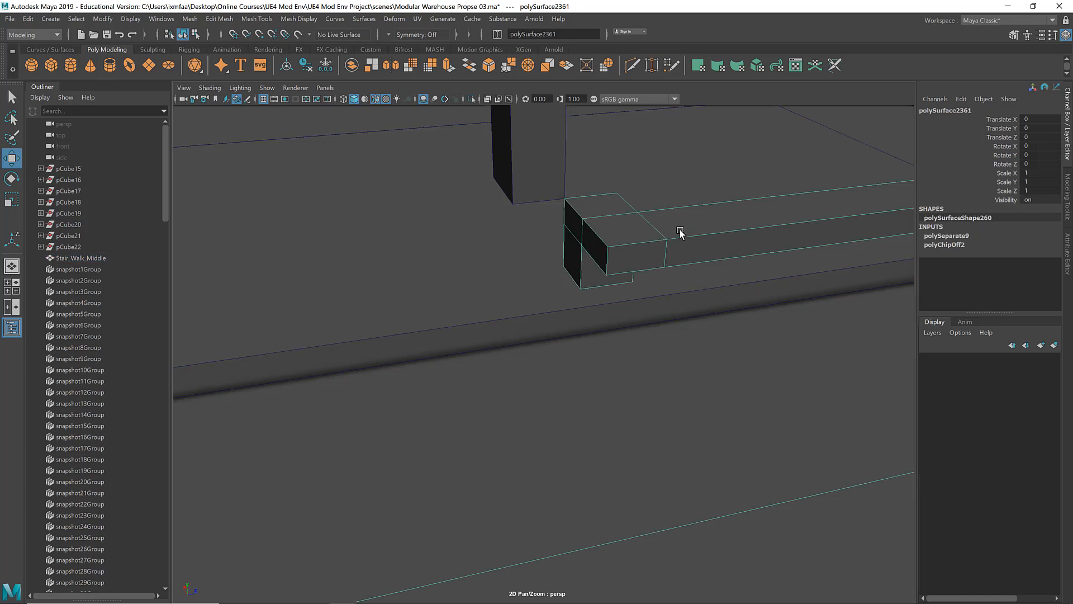
pyautogui.moveTo(694, 241); pyautogui.dragTo(735, 363, button='middle')
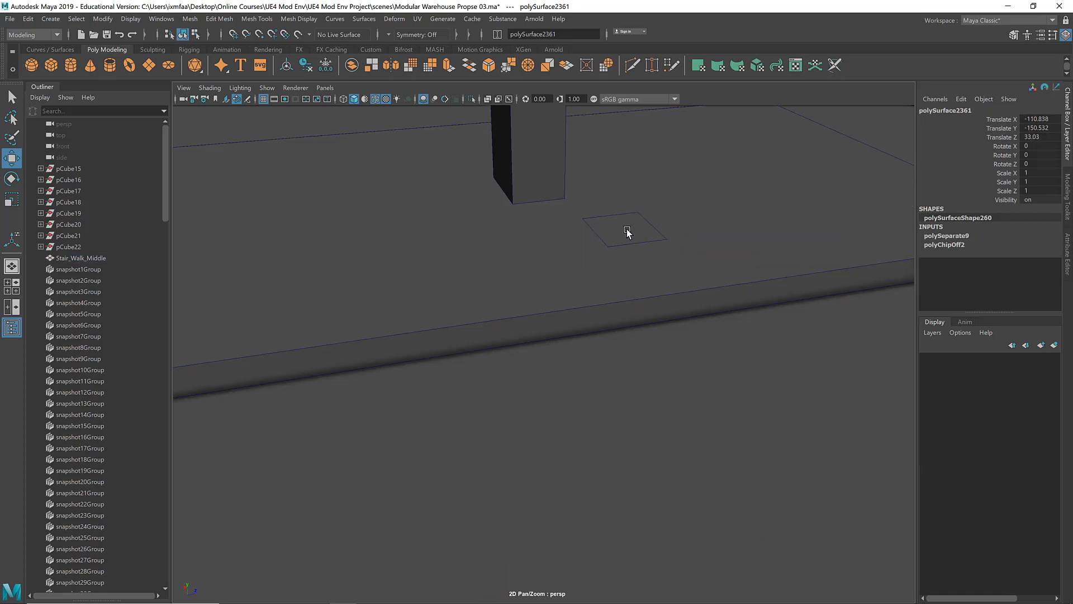
pyautogui.click(627, 231)
pyautogui.hotkey('ctrl', 'z')
pyautogui.hotkey('ctrl', 'z')
pyautogui.hotkey('ctrl', 'z')
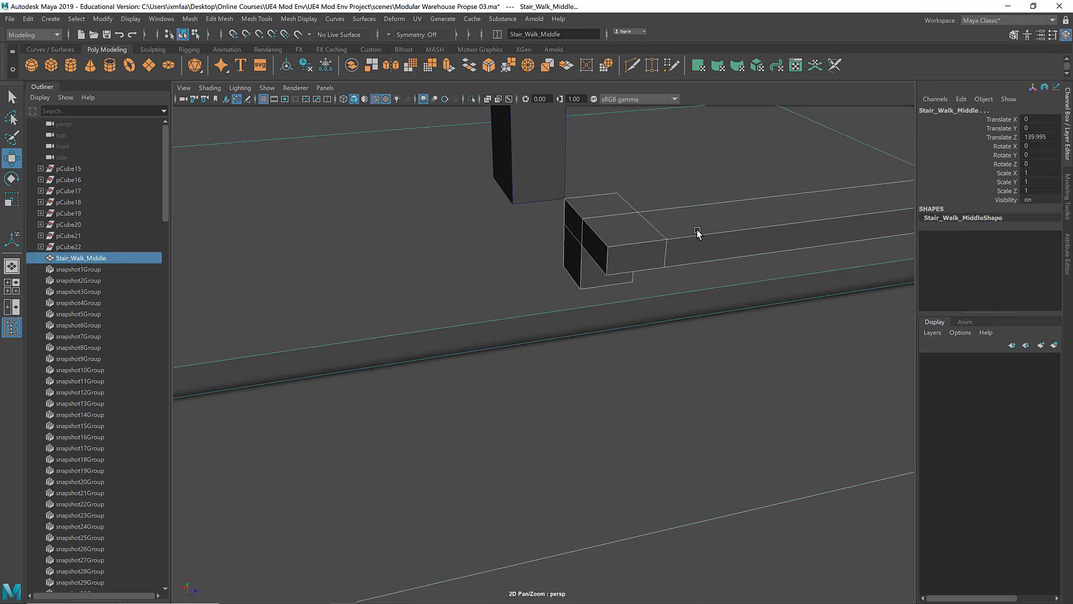
pyautogui.click(654, 243)
pyautogui.click(649, 238)
pyautogui.click(649, 238)
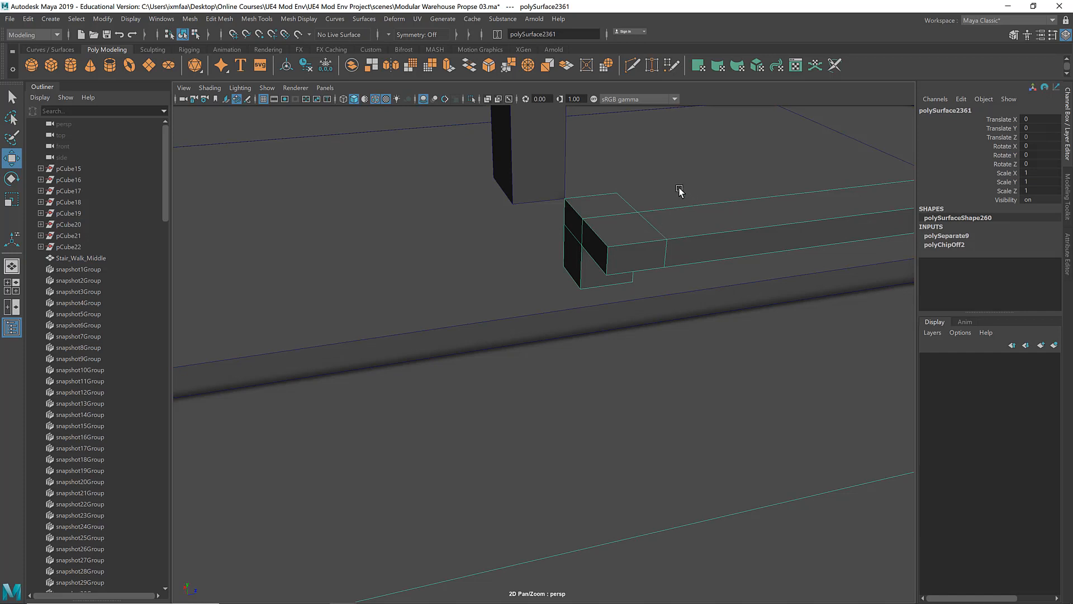
pyautogui.click(671, 228)
pyautogui.click(626, 259)
pyautogui.moveTo(626, 260); pyautogui.dragTo(739, 329, button='middle')
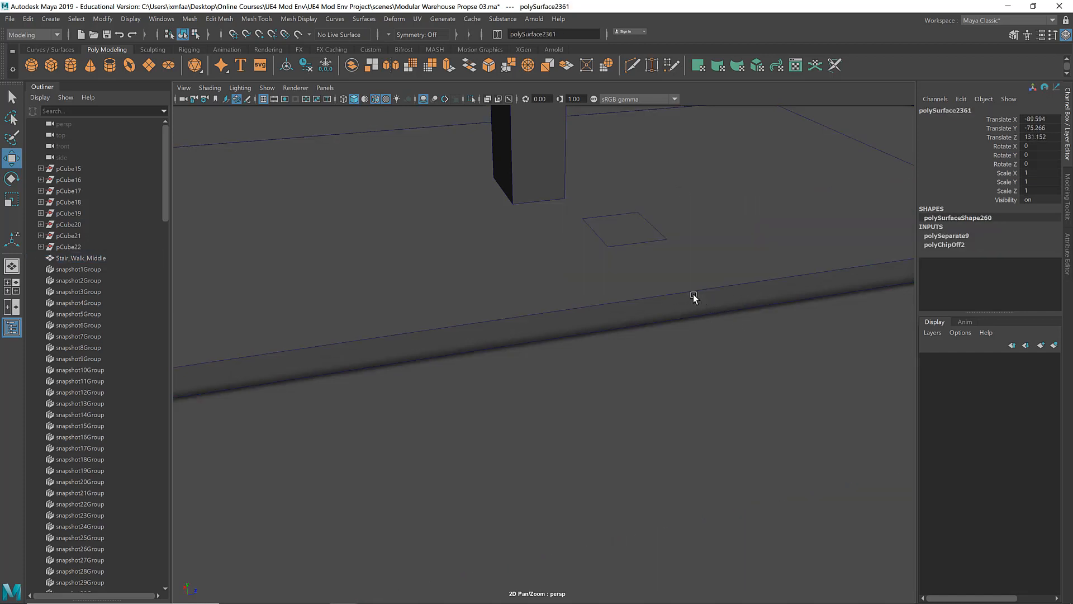
pyautogui.hotkey('ctrl', 'z')
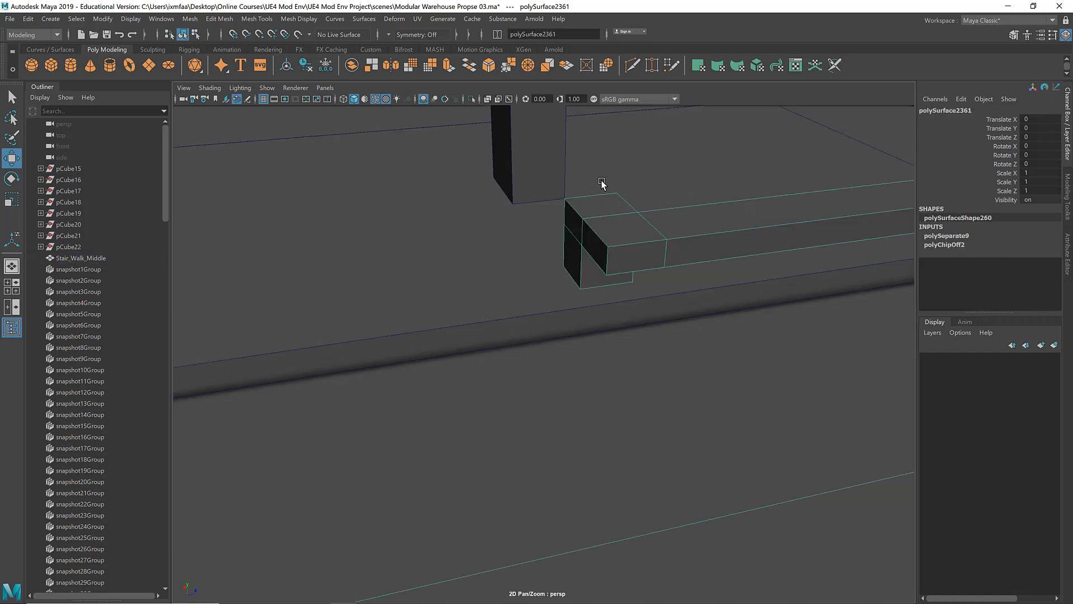
# Step: Select the duplicated face and snap its pivot to the face's inner back corner
pyautogui.click(675, 263)
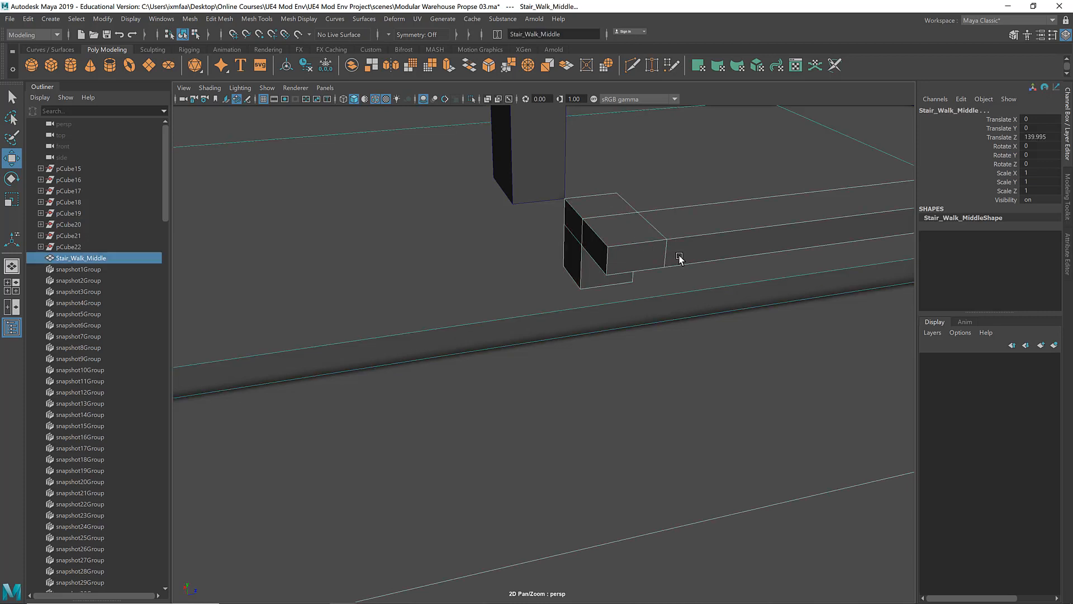
pyautogui.moveTo(745, 163); pyautogui.dragTo(771, 439)
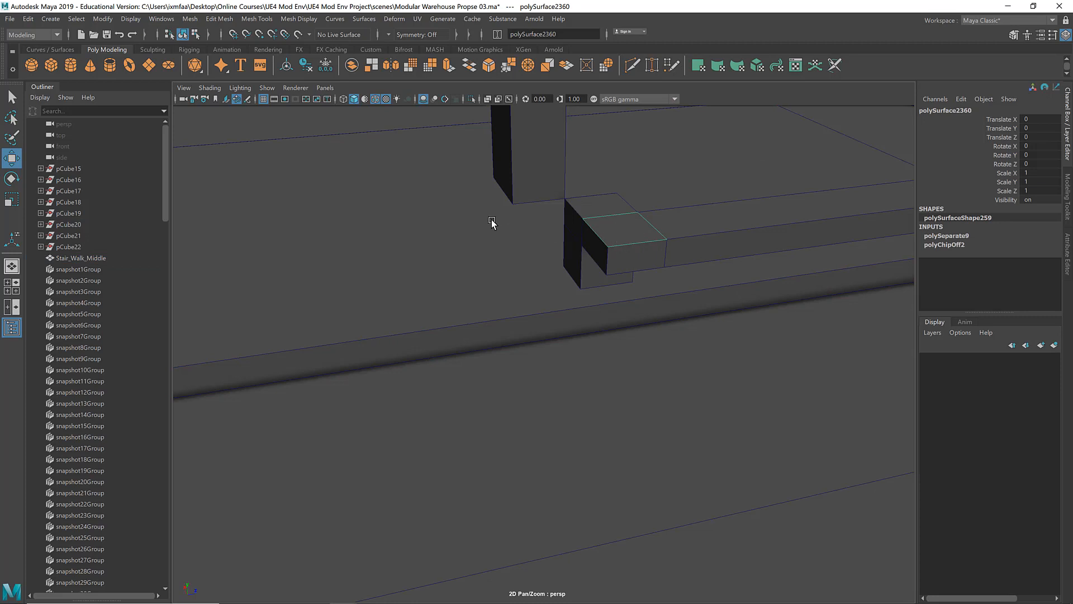
pyautogui.click(623, 238)
pyautogui.press('v')
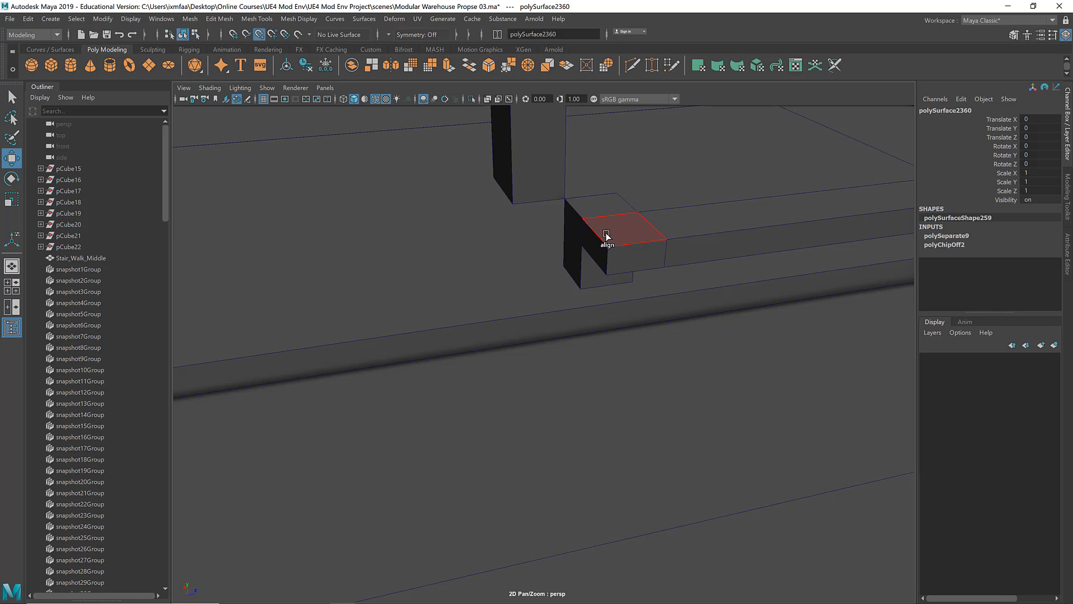
pyautogui.click(583, 219)
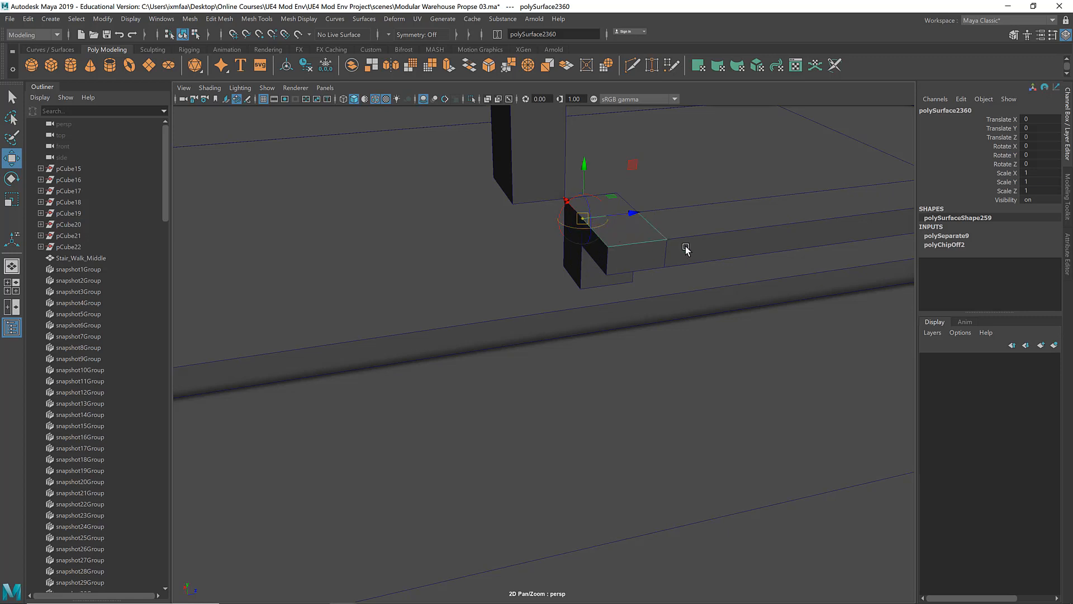
# Step: Slide the duplicated face along Z and snap it onto the matching corner of the short rail's end block
pyautogui.keyDown('alt'); pyautogui.moveTo(687, 247); pyautogui.dragTo(727, 211); pyautogui.keyUp('alt')
pyautogui.keyDown('alt'); pyautogui.moveTo(889, 196); pyautogui.dragTo(738, 218, button='middle'); pyautogui.keyUp('alt')
pyautogui.keyDown('alt'); pyautogui.moveTo(567, 245); pyautogui.dragTo(644, 261, button='middle'); pyautogui.keyUp('alt')
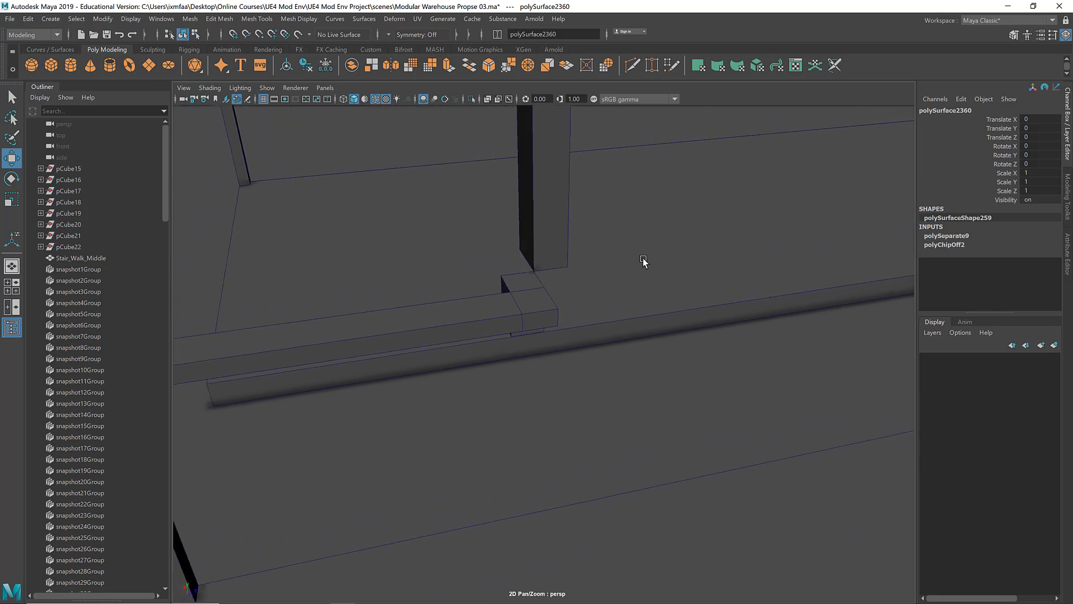
pyautogui.keyDown('alt'); pyautogui.moveTo(645, 261); pyautogui.dragTo(731, 271, button='right'); pyautogui.keyUp('alt')
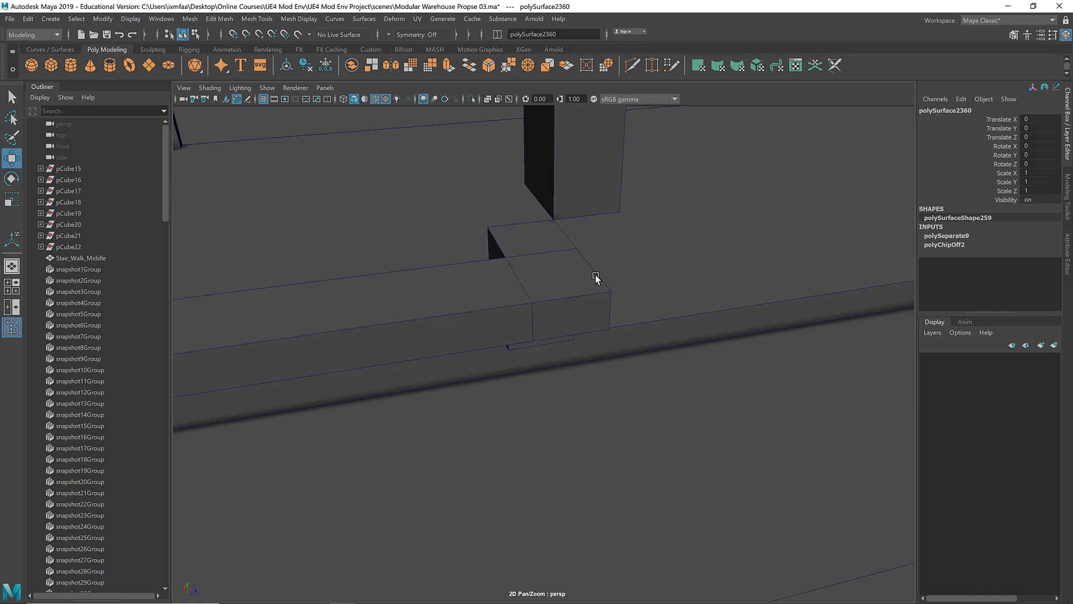
pyautogui.press('v')
pyautogui.moveTo(536, 275); pyautogui.dragTo(584, 298)
pyautogui.keyDown('alt'); pyautogui.moveTo(583, 298); pyautogui.dragTo(630, 297, button='right'); pyautogui.keyUp('alt')
pyautogui.keyDown('alt'); pyautogui.moveTo(630, 297); pyautogui.dragTo(662, 316, button='middle'); pyautogui.keyUp('alt')
pyautogui.keyDown('alt'); pyautogui.moveTo(661, 317); pyautogui.dragTo(583, 280); pyautogui.keyUp('alt')
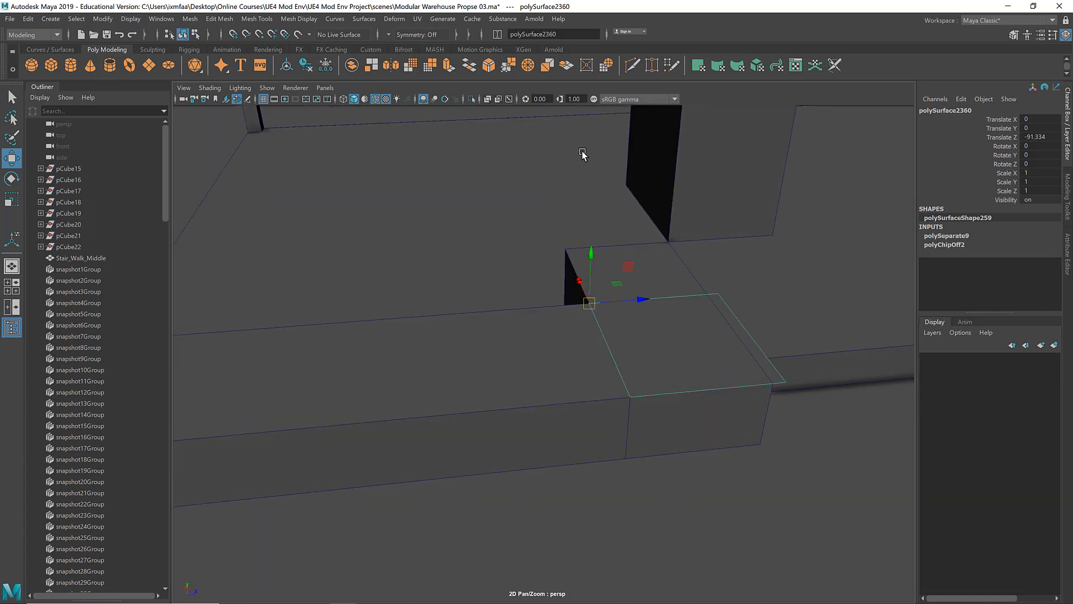
# Step: Brighten the viewport by enabling its sRGB gamma view transform and set the gamma to 0.70
pyautogui.click(594, 100)
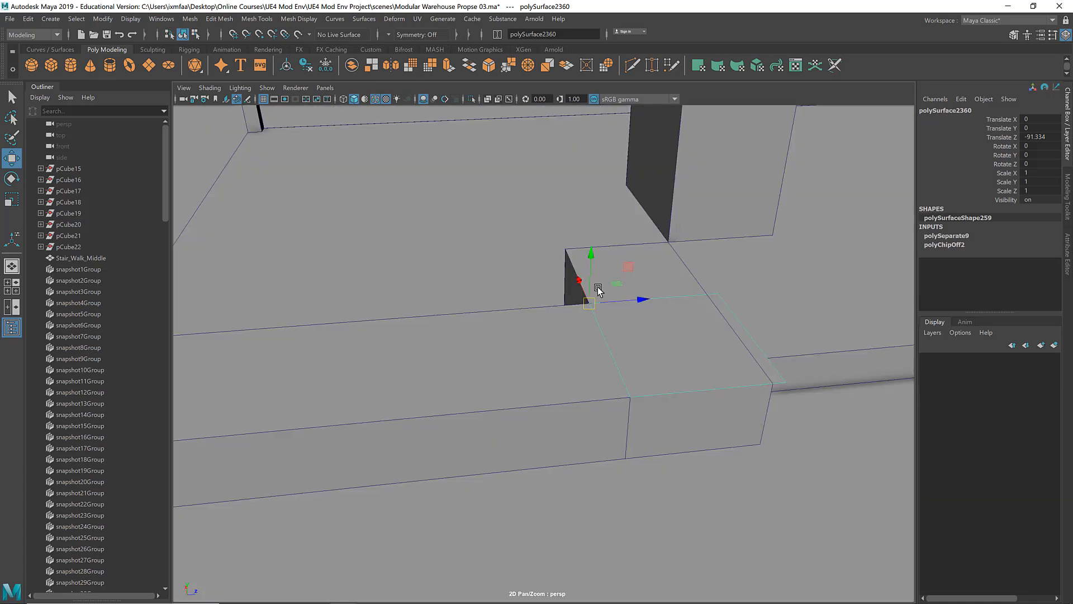
pyautogui.keyDown('alt'); pyautogui.moveTo(594, 287); pyautogui.dragTo(552, 278); pyautogui.keyUp('alt')
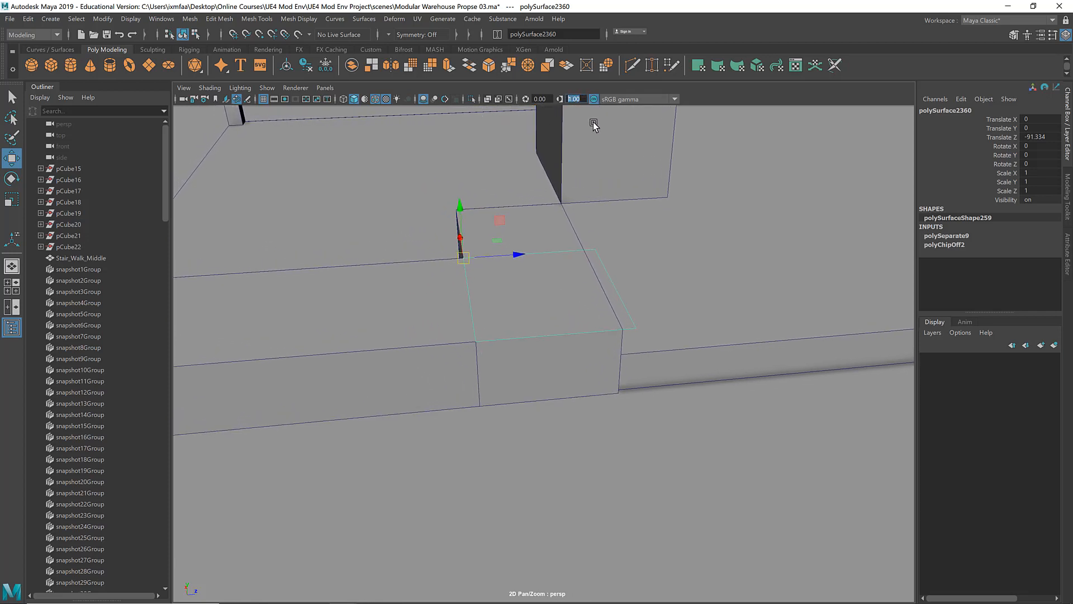
pyautogui.click(595, 99)
pyautogui.click(596, 99)
pyautogui.moveTo(582, 98)
pyautogui.keyDown('ctrl'); pyautogui.mouseDown()
pyautogui.moveTo(545, 106)
pyautogui.moveTo(571, 107)
pyautogui.mouseUp(); pyautogui.keyUp('ctrl')
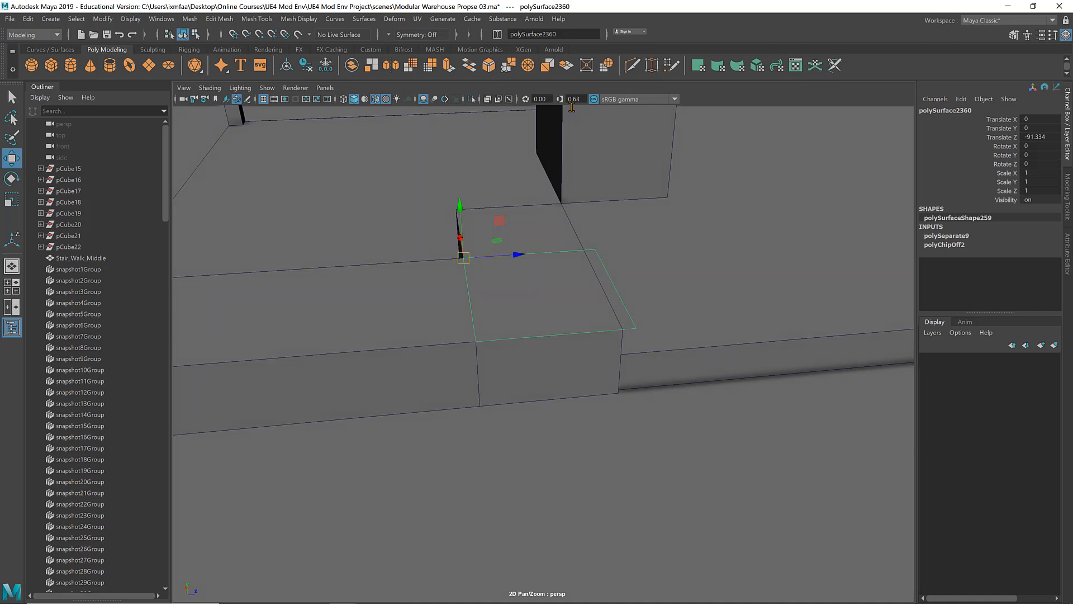
# Step: Snap the duplicated face's pivot to its opposite edge and align that edge with the short rail block's outer end
pyautogui.keyDown('alt'); pyautogui.moveTo(539, 200); pyautogui.dragTo(579, 203, button='right'); pyautogui.keyUp('alt')
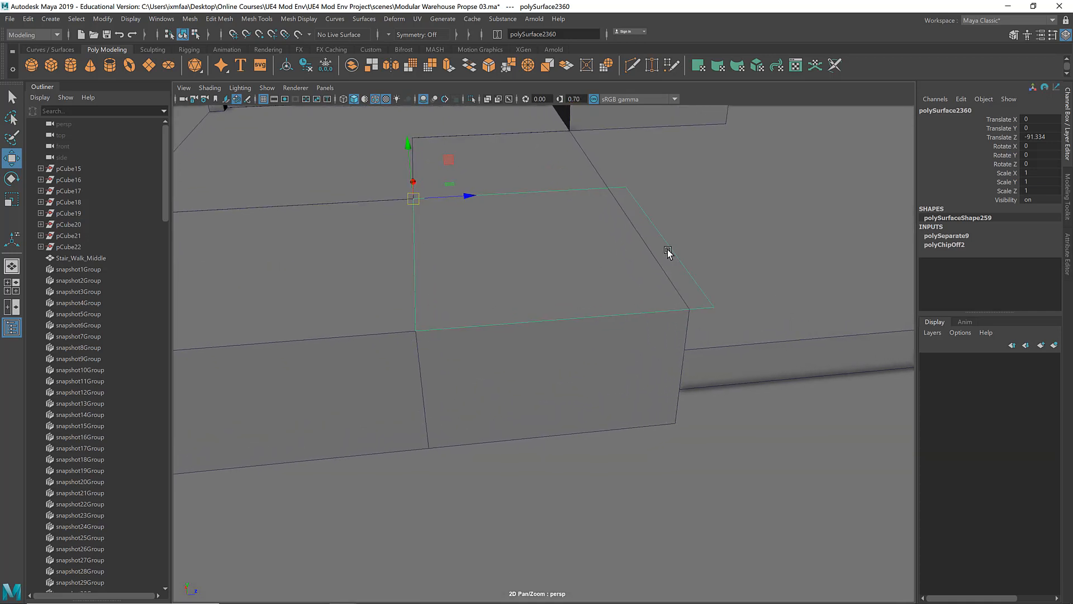
pyautogui.keyDown('alt'); pyautogui.moveTo(668, 249); pyautogui.dragTo(601, 235, button='right'); pyautogui.keyUp('alt')
pyautogui.keyDown('alt'); pyautogui.moveTo(601, 235); pyautogui.dragTo(639, 267, button='middle'); pyautogui.keyUp('alt')
pyautogui.press('d')
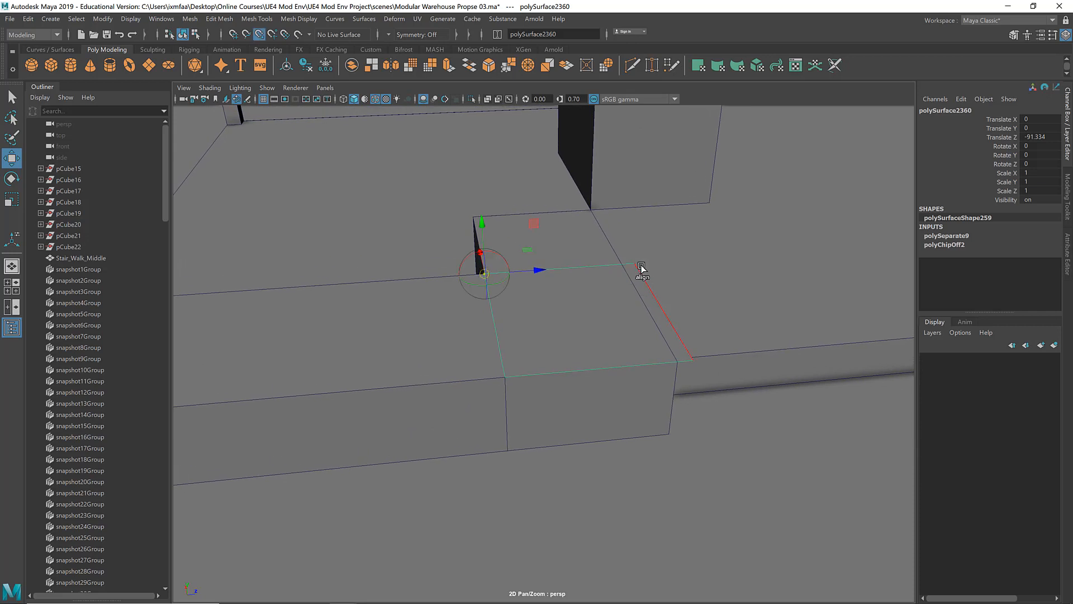
pyautogui.click(641, 260)
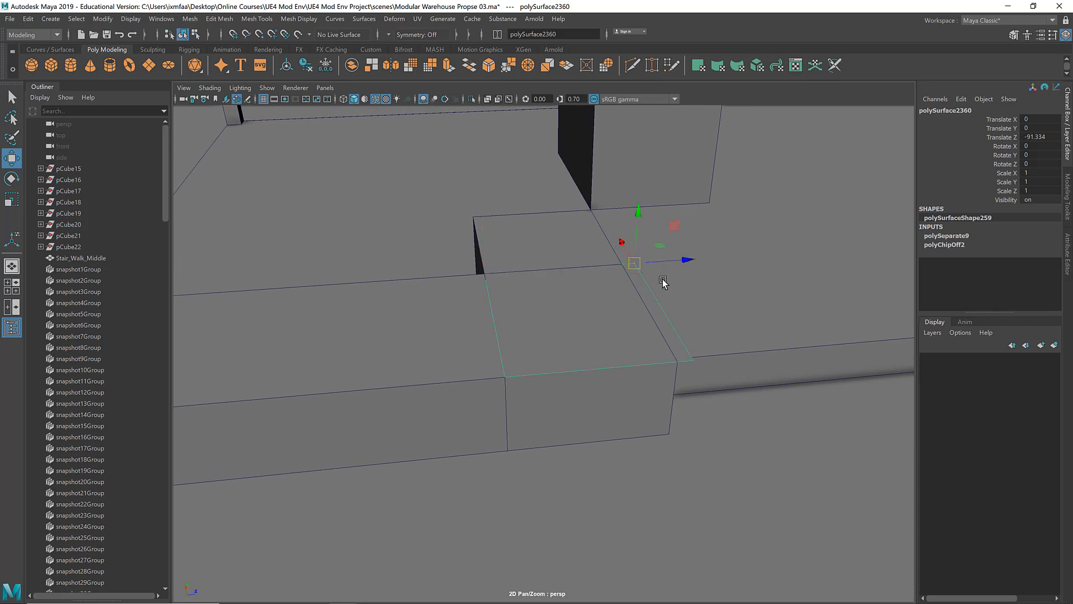
pyautogui.press('v')
pyautogui.moveTo(686, 263); pyautogui.dragTo(531, 219)
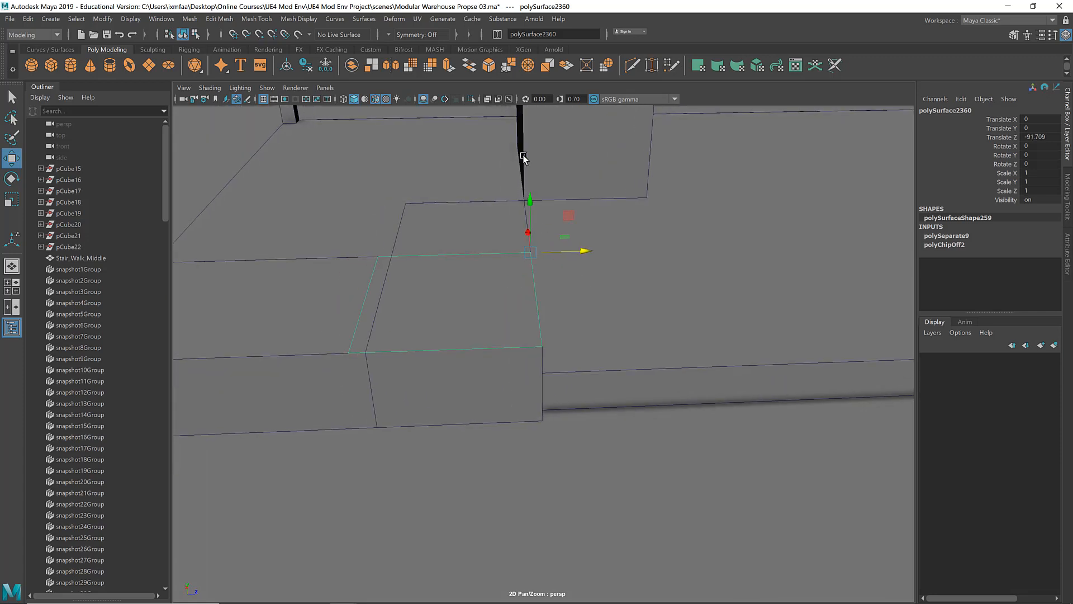
# Step: Select the vertices dividing the short rail from its end block and snap them along Z to the duplicated face's edge
pyautogui.keyDown('alt'); pyautogui.moveTo(463, 257); pyautogui.dragTo(508, 254); pyautogui.keyUp('alt')
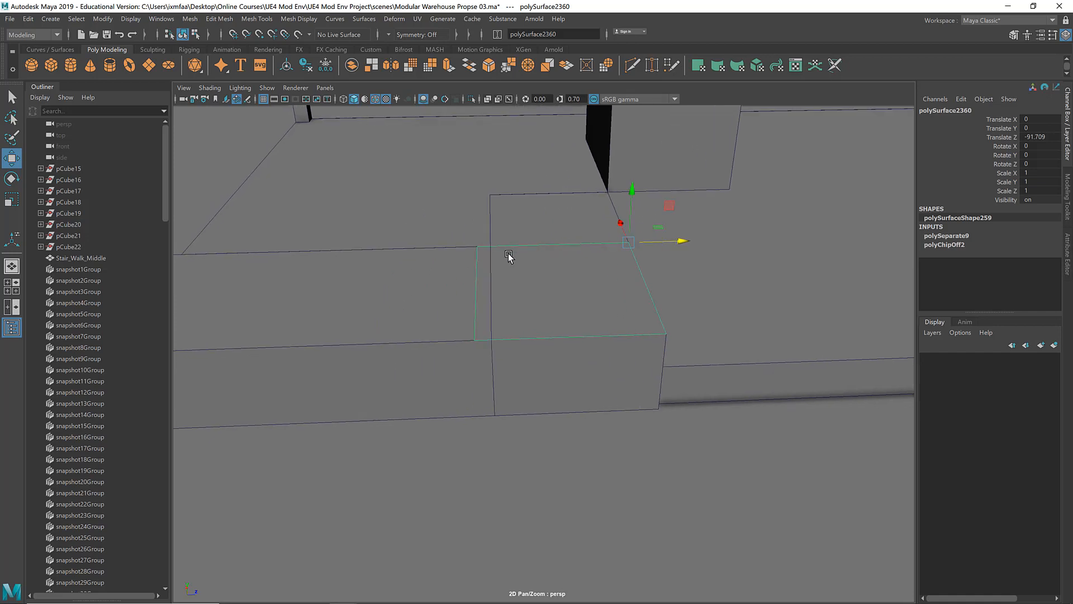
pyautogui.moveTo(528, 214); pyautogui.dragTo(470, 214, button='right')
pyautogui.moveTo(486, 298); pyautogui.dragTo(541, 390)
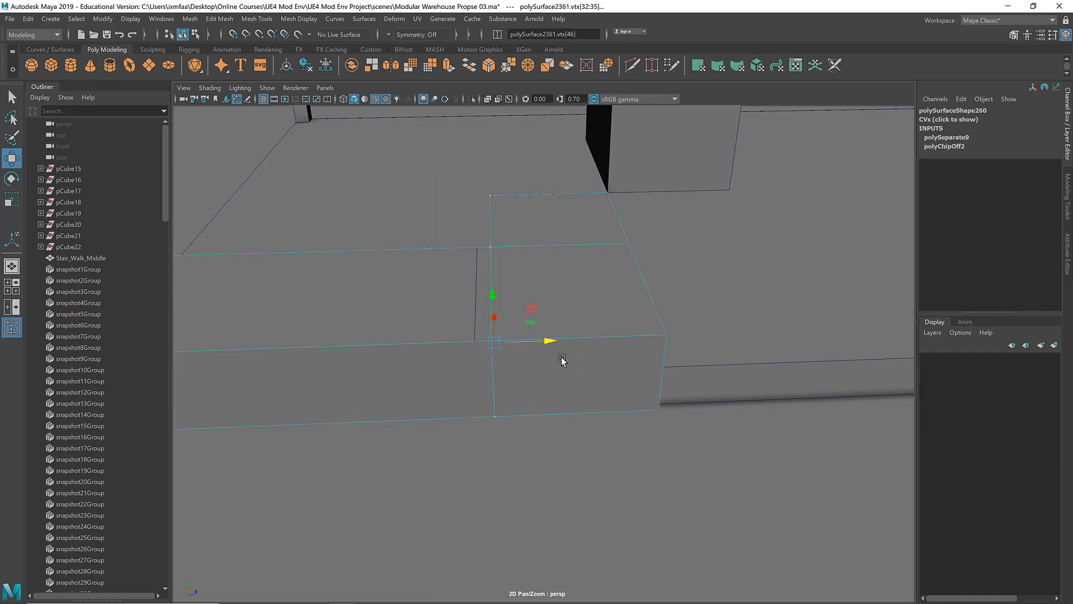
pyautogui.press('v')
pyautogui.moveTo(548, 347); pyautogui.dragTo(487, 340)
pyautogui.moveTo(545, 244); pyautogui.dragTo(579, 214, button='right')
pyautogui.keyDown('alt'); pyautogui.moveTo(593, 245); pyautogui.dragTo(656, 253); pyautogui.keyUp('alt')
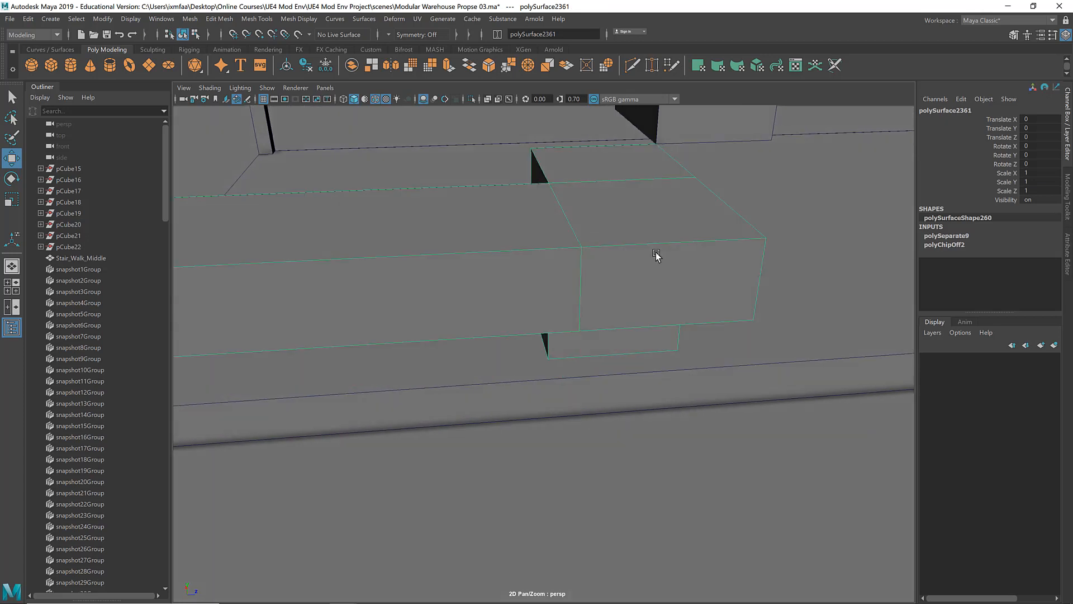
# Step: Isolate the duplicated reference face, delete it, and bring the rest of the scene back into view
pyautogui.keyDown('shift'); pyautogui.click(773, 257); pyautogui.keyUp('shift')
pyautogui.click(690, 270)
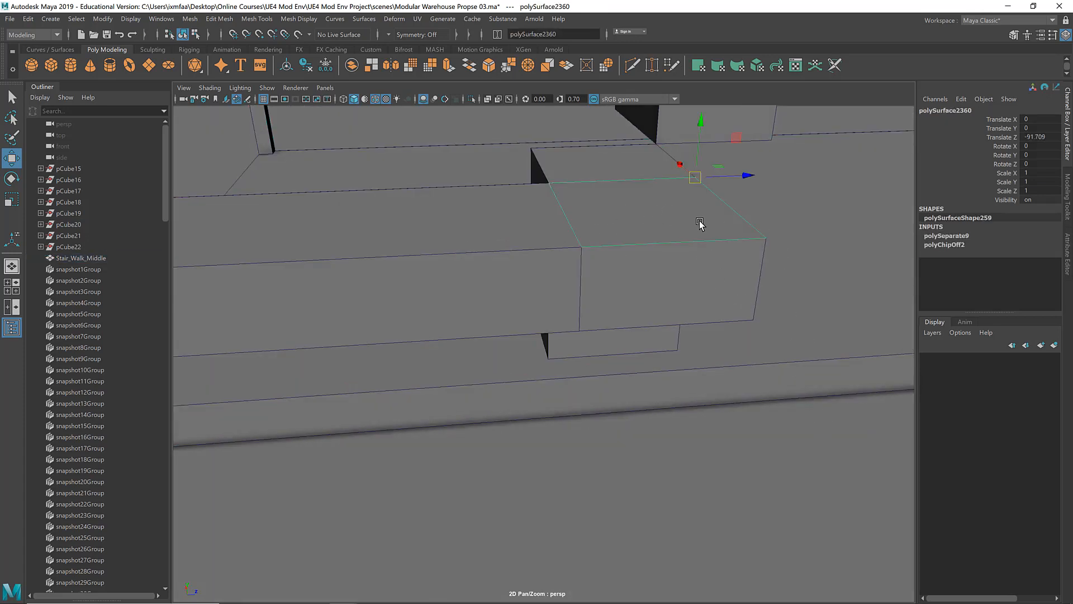
pyautogui.scroll(-7, 492, 237)
pyautogui.keyDown('alt'); pyautogui.moveTo(610, 245); pyautogui.dragTo(586, 270); pyautogui.keyUp('alt')
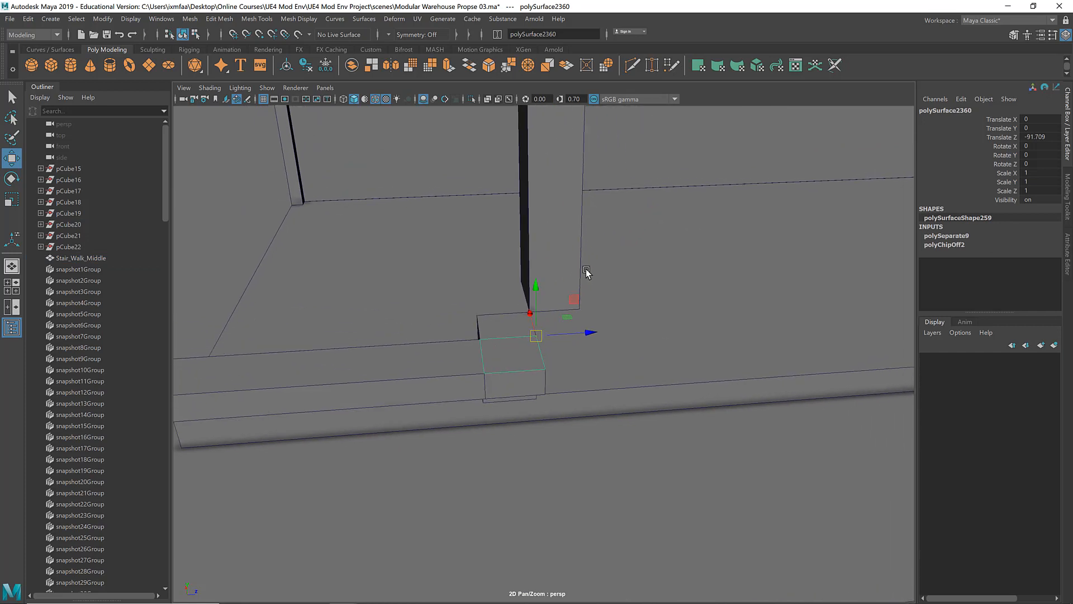
pyautogui.hotkey('ctrl', '1')
pyautogui.click(660, 287)
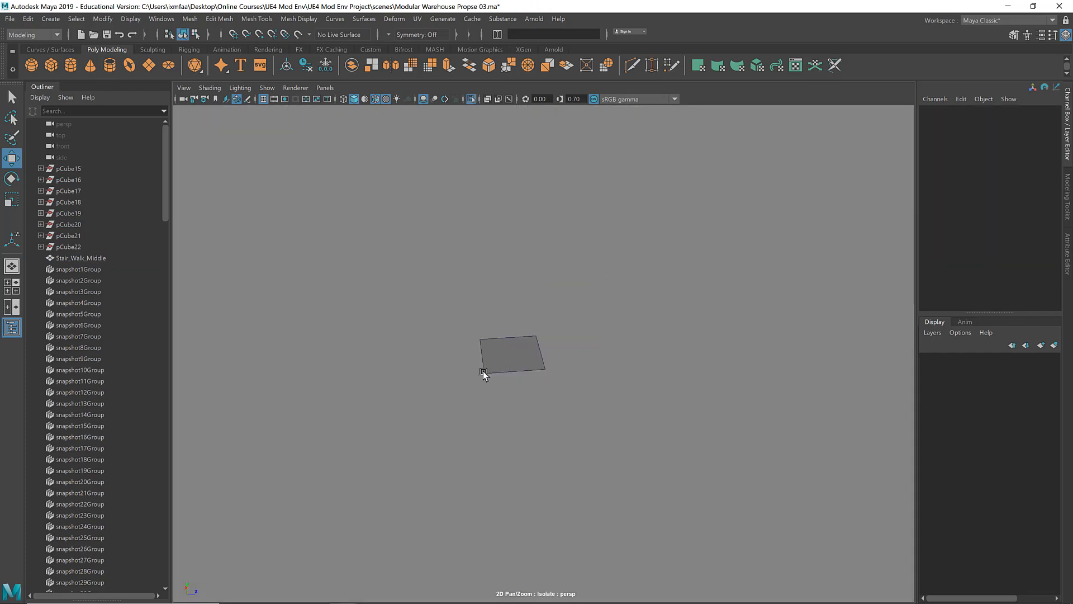
pyautogui.click(521, 355)
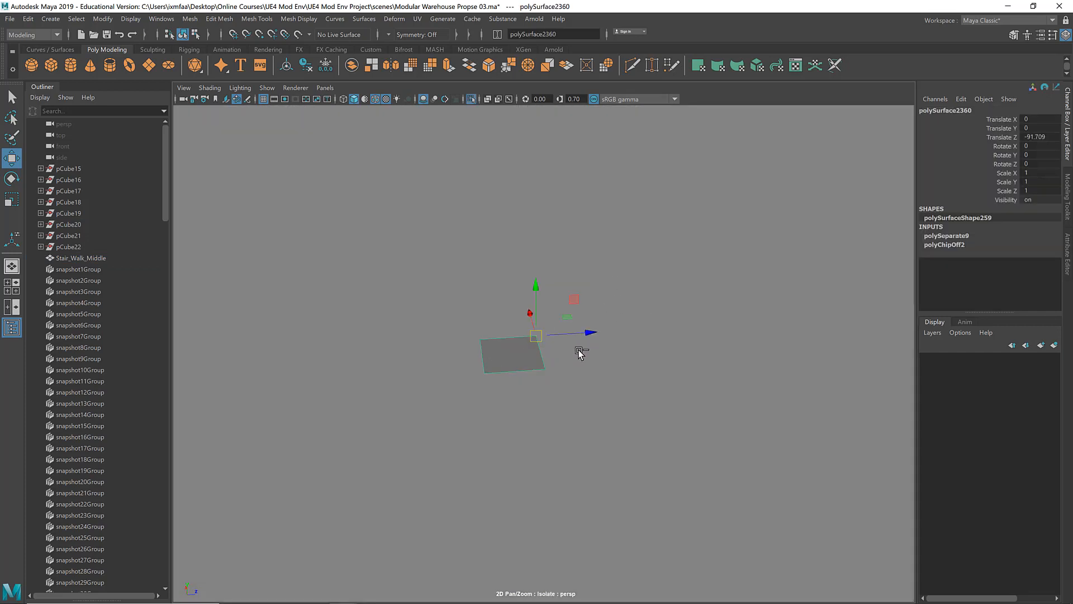
pyautogui.press('Delete')
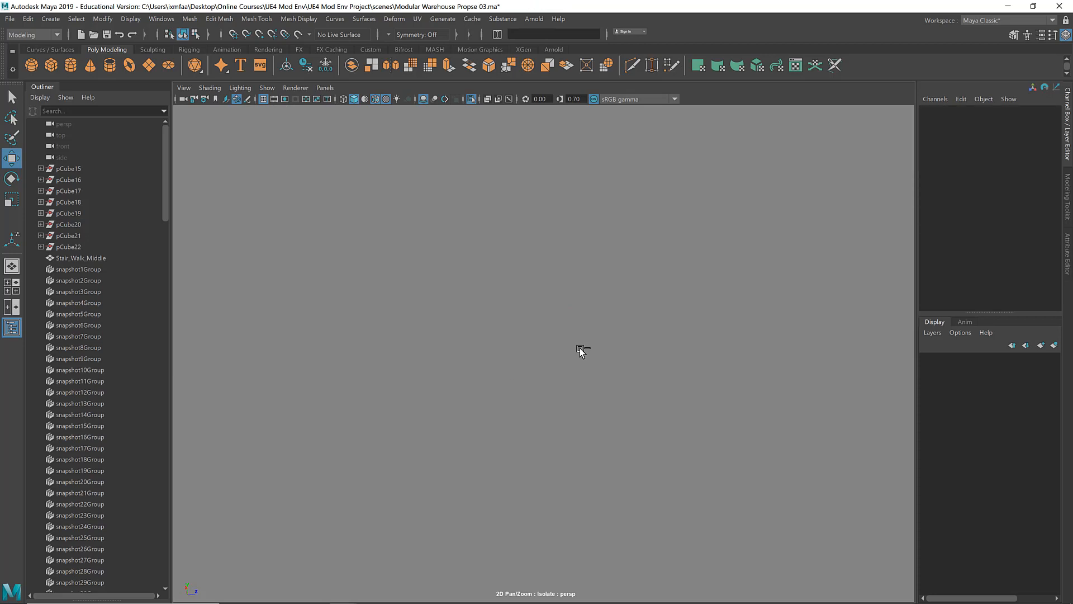
pyautogui.hotkey('ctrl', '1')
# Step: Examine the rail end blocks on both sides of the ladder to compare their widths and fit
pyautogui.scroll(5, 559, 300)
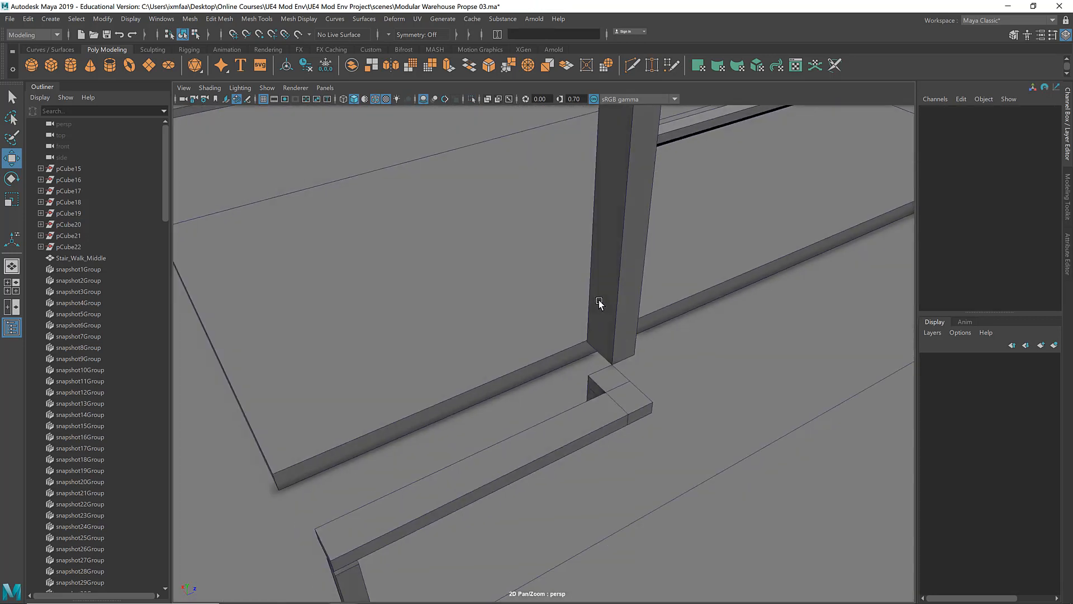
pyautogui.keyDown('alt'); pyautogui.moveTo(599, 300); pyautogui.dragTo(644, 380); pyautogui.keyUp('alt')
pyautogui.scroll(-5, 635, 307)
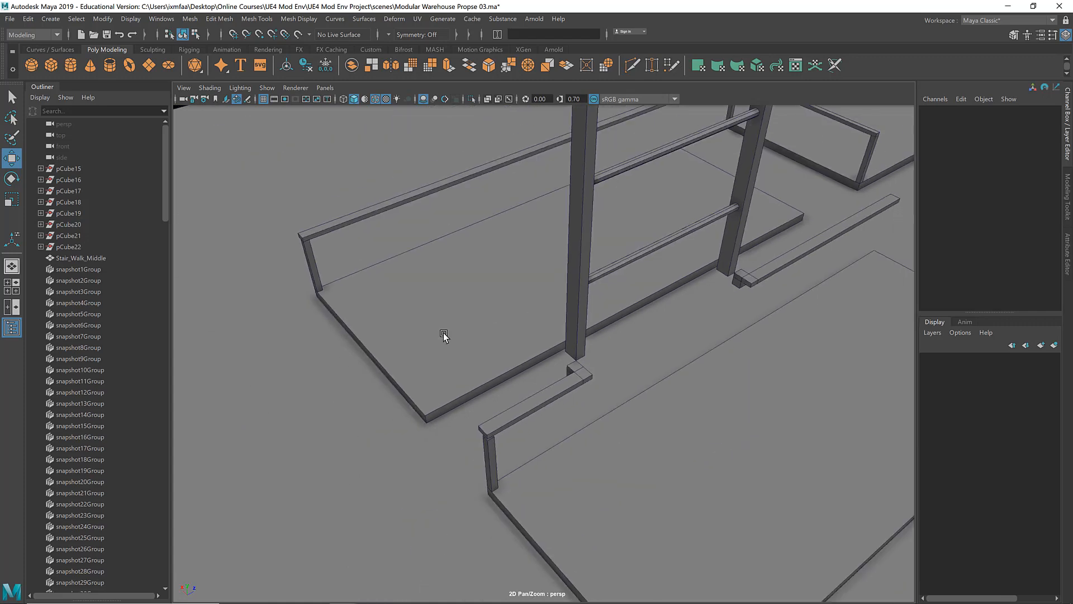
pyautogui.keyDown('alt'); pyautogui.moveTo(444, 334); pyautogui.dragTo(468, 370); pyautogui.keyUp('alt')
pyautogui.scroll(8, 468, 370)
pyautogui.scroll(-8, 468, 370)
pyautogui.scroll(4, 720, 363)
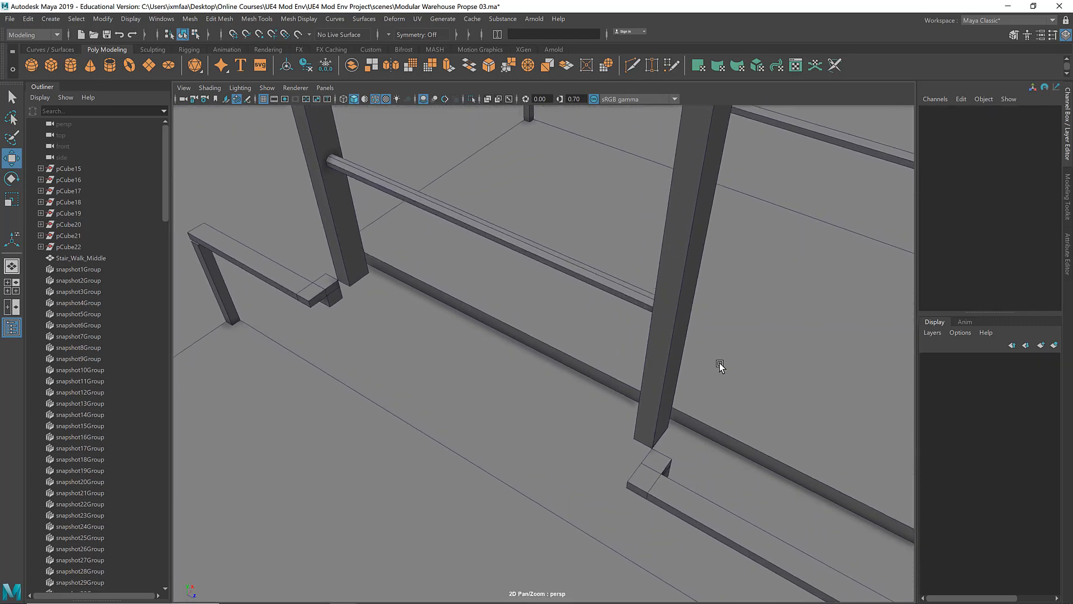
pyautogui.keyDown('alt'); pyautogui.moveTo(721, 360); pyautogui.dragTo(435, 350); pyautogui.keyUp('alt')
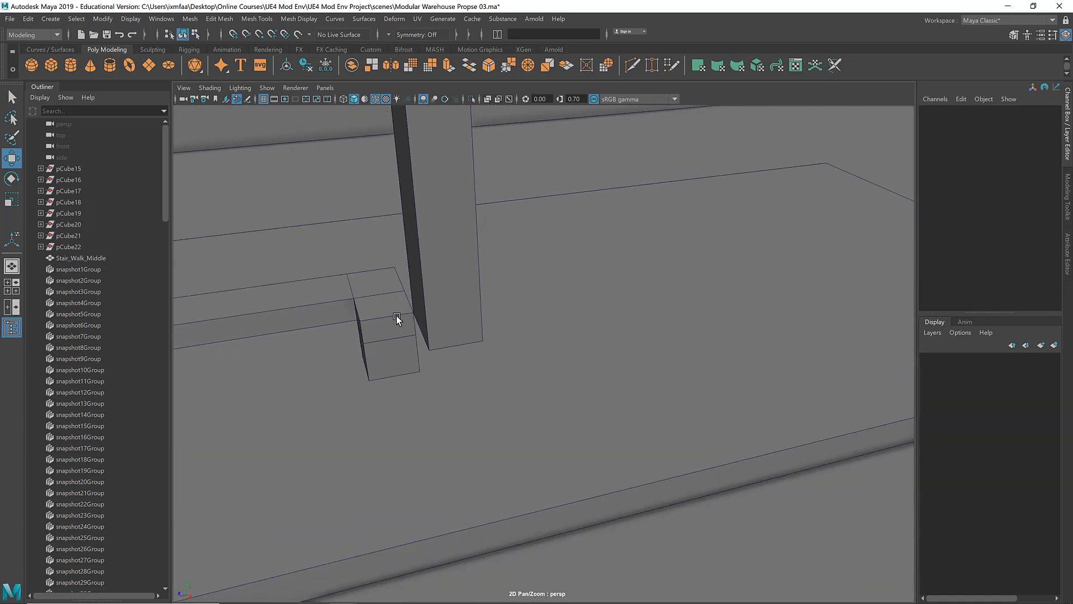
pyautogui.keyDown('alt'); pyautogui.moveTo(560, 308); pyautogui.dragTo(584, 193); pyautogui.keyUp('alt')
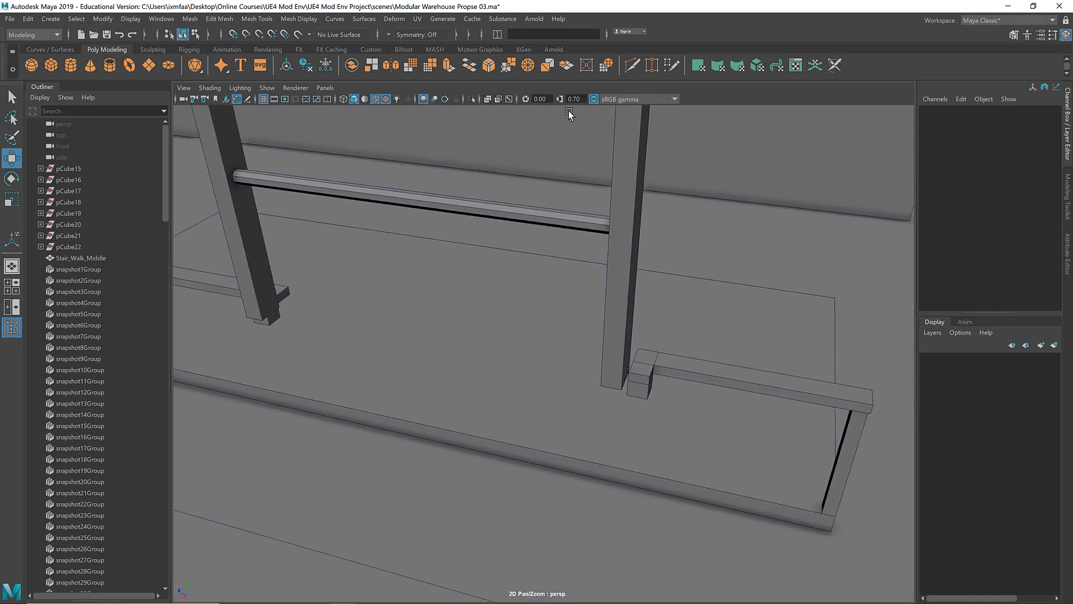
# Step: Reset the viewport gamma to 1.00 and delete the caged ladder copy standing at the walkway panel
pyautogui.click(559, 99)
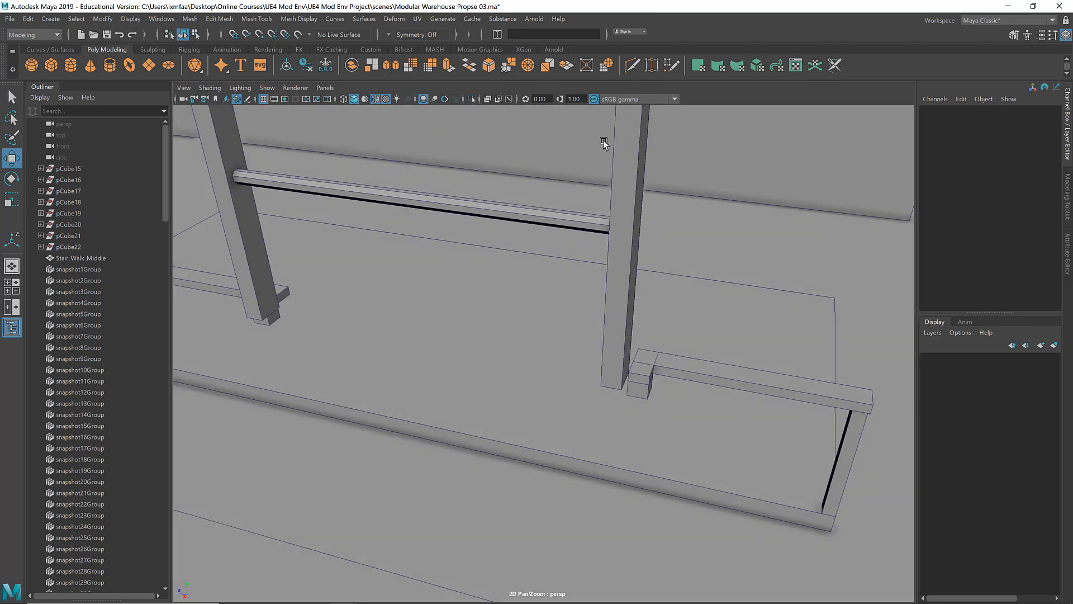
pyautogui.keyDown('alt'); pyautogui.moveTo(591, 190); pyautogui.dragTo(556, 199); pyautogui.keyUp('alt')
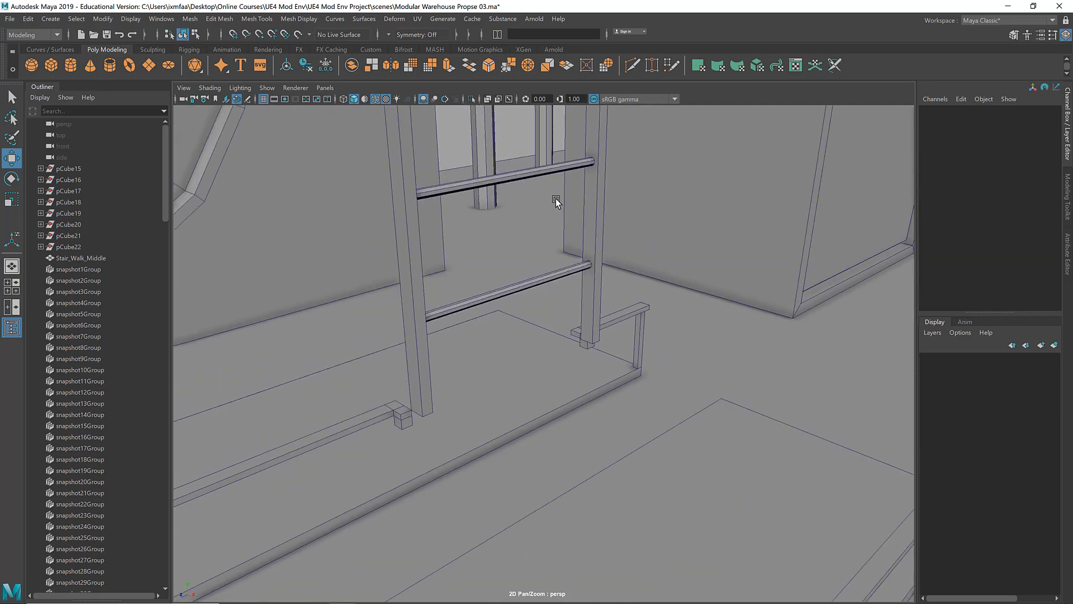
pyautogui.keyDown('alt'); pyautogui.moveTo(556, 199); pyautogui.dragTo(572, 260, button='middle'); pyautogui.keyUp('alt')
pyautogui.keyDown('alt'); pyautogui.moveTo(592, 251); pyautogui.dragTo(371, 283, button='right'); pyautogui.keyUp('alt')
pyautogui.keyDown('alt'); pyautogui.moveTo(372, 283); pyautogui.dragTo(487, 302); pyautogui.keyUp('alt')
pyautogui.click(480, 231)
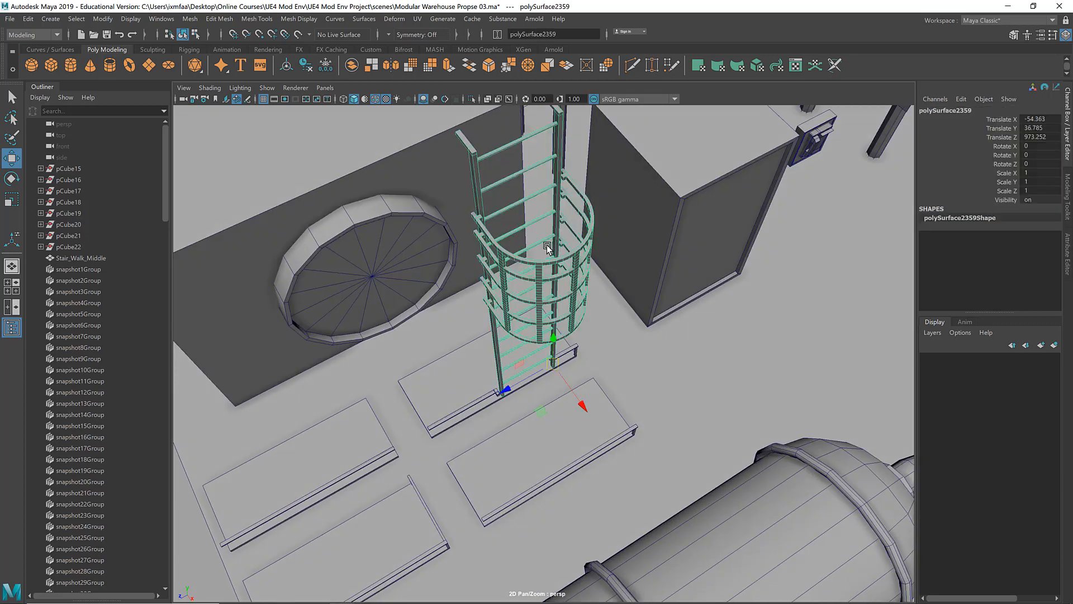
pyautogui.press('Delete')
# Step: Select the caged ladder beside the human figure and delete its construction history
pyautogui.scroll(-5, 758, 287)
pyautogui.scroll(2, 761, 296)
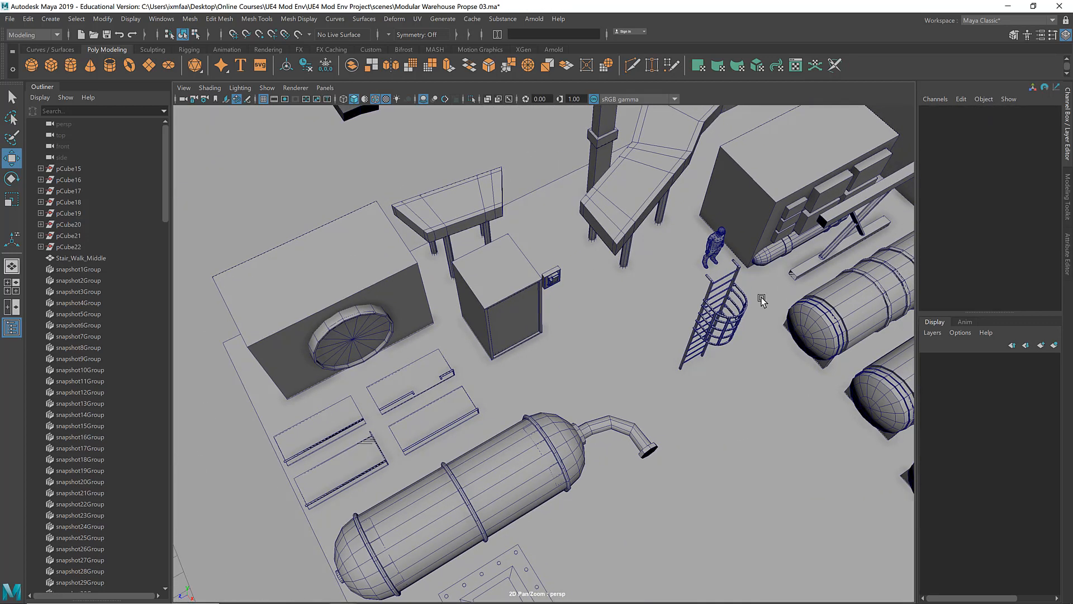
pyautogui.click(710, 291)
pyautogui.keyDown('alt'); pyautogui.moveTo(657, 311); pyautogui.dragTo(722, 232); pyautogui.keyUp('alt')
pyautogui.keyDown('alt'); pyautogui.moveTo(638, 259); pyautogui.dragTo(534, 377, button='middle'); pyautogui.keyUp('alt')
pyautogui.keyDown('alt'); pyautogui.moveTo(535, 377); pyautogui.dragTo(783, 330, button='right'); pyautogui.keyUp('alt')
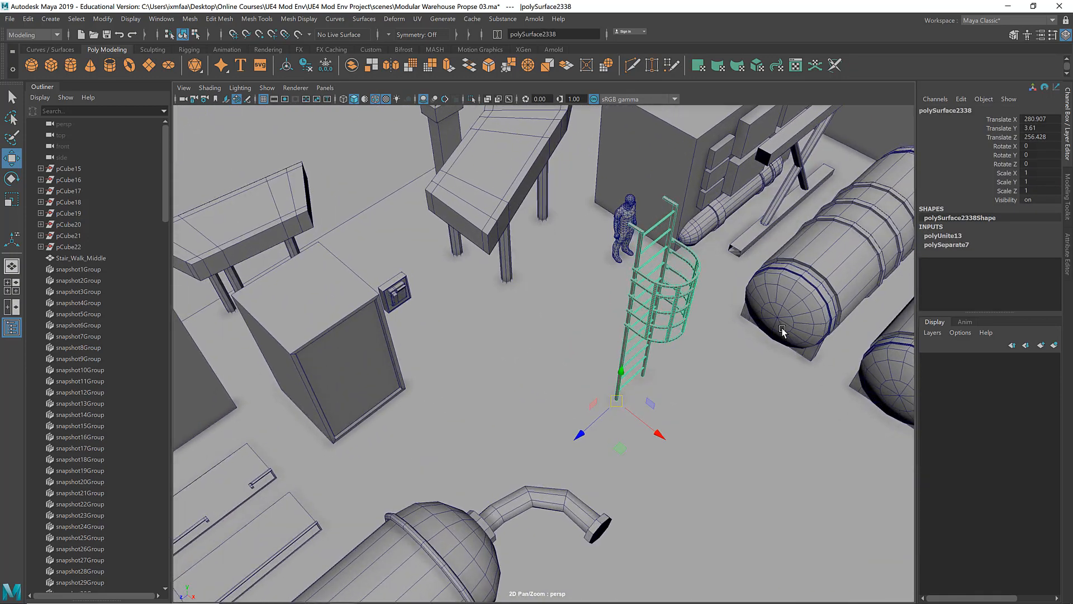
pyautogui.keyDown('alt'); pyautogui.moveTo(909, 251); pyautogui.dragTo(862, 284, button='middle'); pyautogui.keyUp('alt')
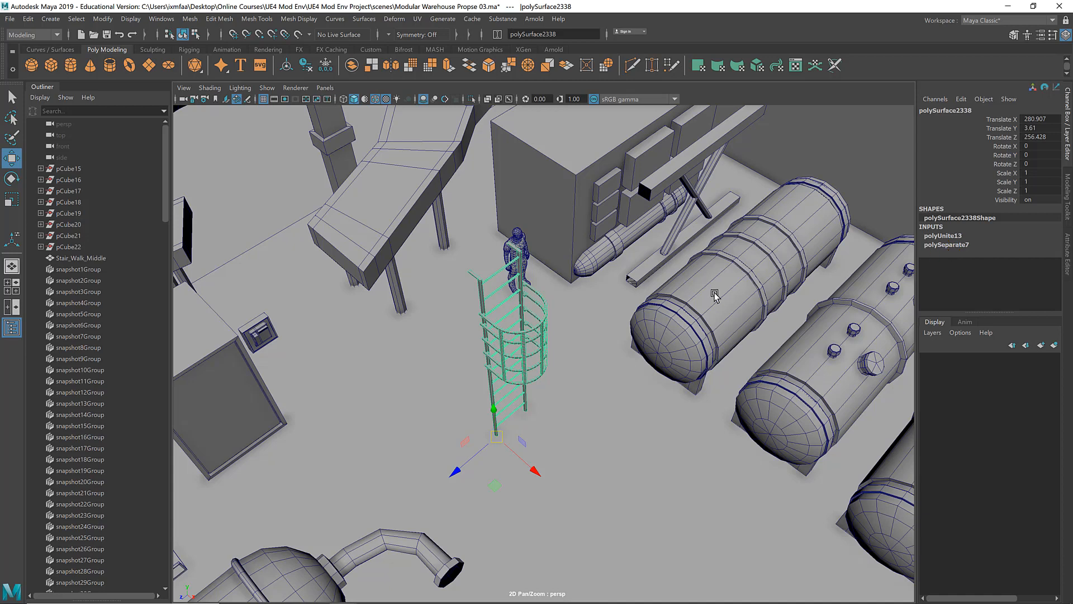
pyautogui.hotkey('alt', 'shift', 'd')
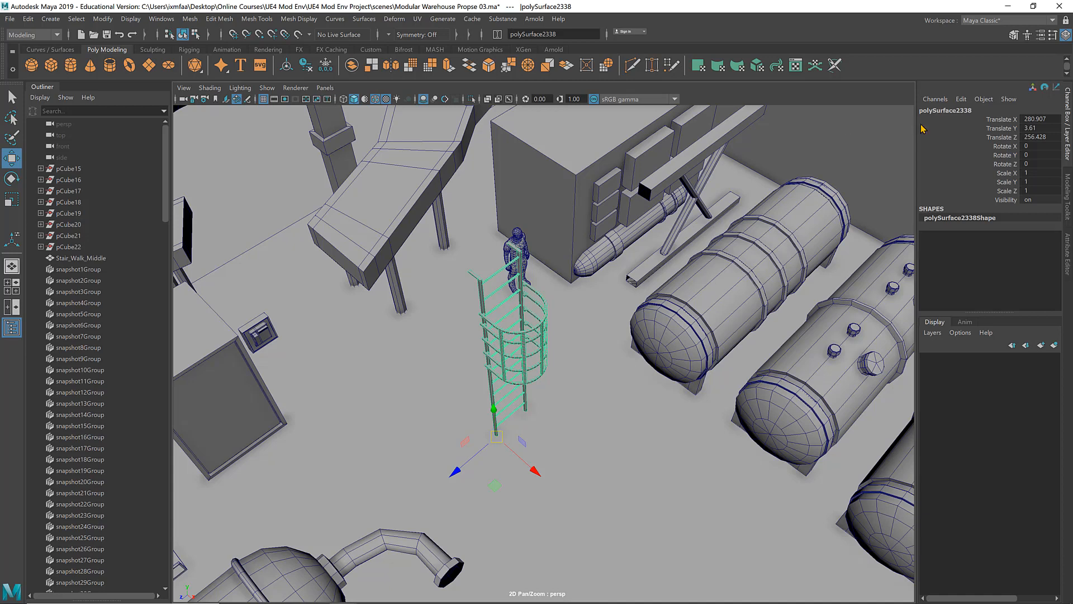
# Step: Rename the selected caged ladder as Ladder2
pyautogui.doubleClick(950, 111)
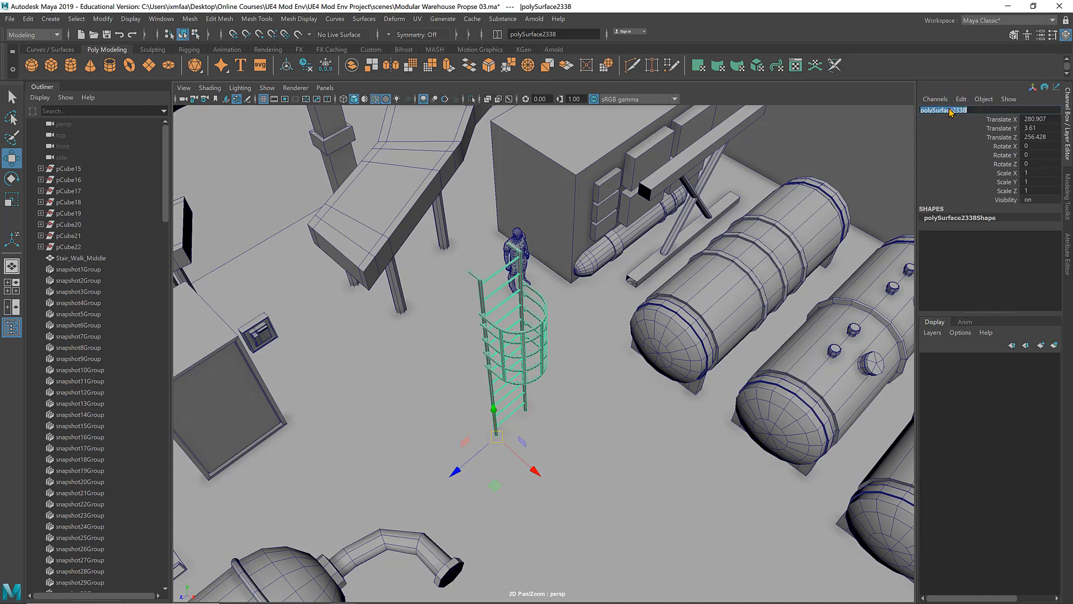
pyautogui.write('Ladder2')
pyautogui.press('Return')
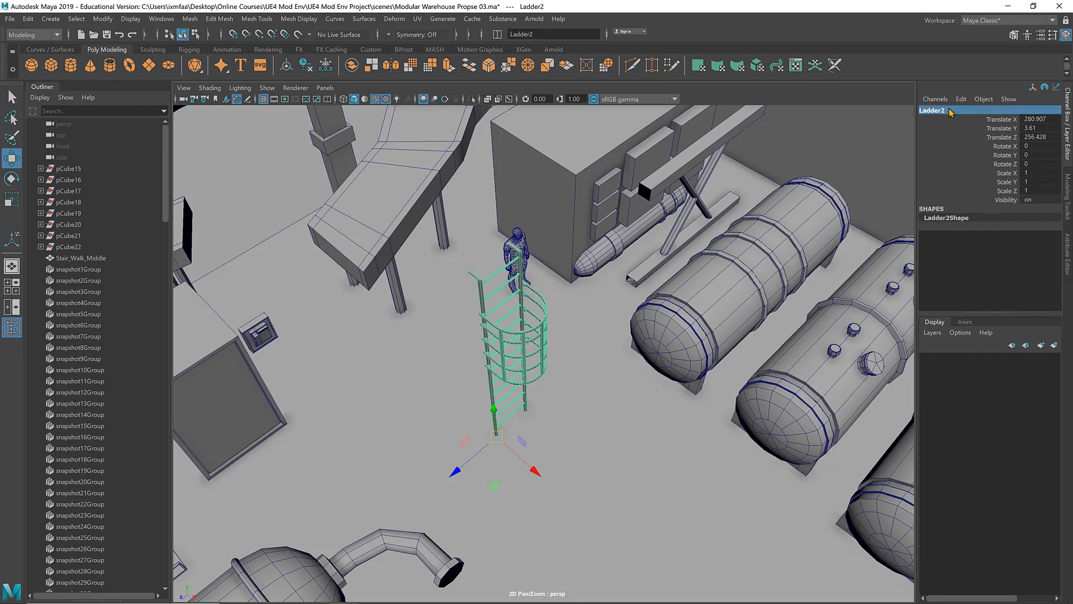
# Step: Examine the Kinda_greeble prop and the neighbouring Greeble_variant with its hollow top box from several angles
pyautogui.keyDown('alt'); pyautogui.moveTo(436, 579); pyautogui.dragTo(412, 377); pyautogui.keyUp('alt')
pyautogui.keyDown('alt'); pyautogui.moveTo(464, 391); pyautogui.dragTo(366, 390, button='middle'); pyautogui.keyUp('alt')
pyautogui.click(412, 423)
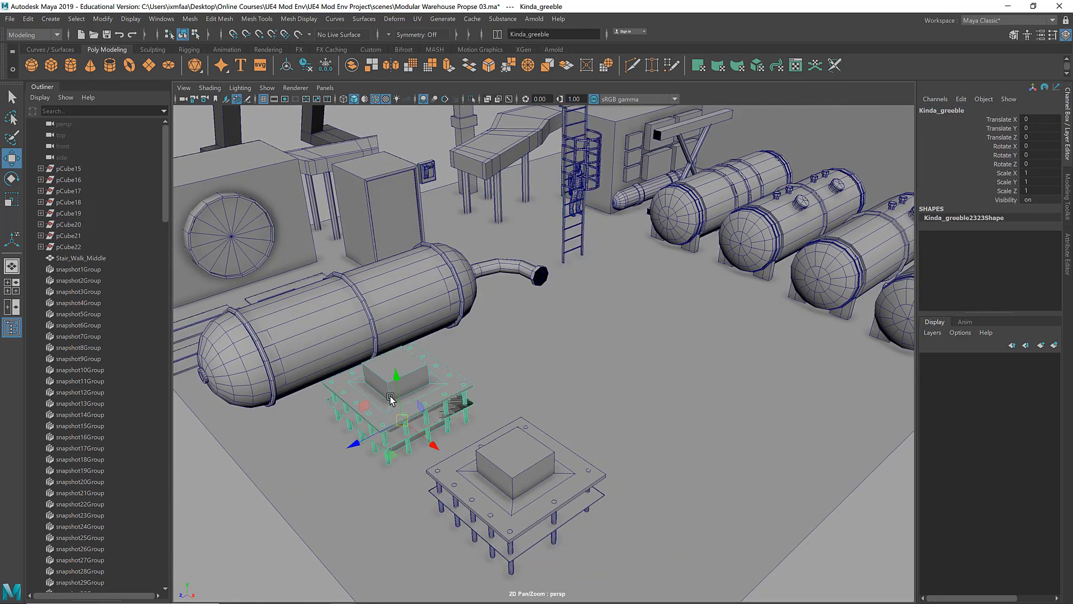
pyautogui.press('f')
pyautogui.keyDown('alt'); pyautogui.moveTo(409, 402); pyautogui.dragTo(517, 297); pyautogui.keyUp('alt')
pyautogui.click(367, 213)
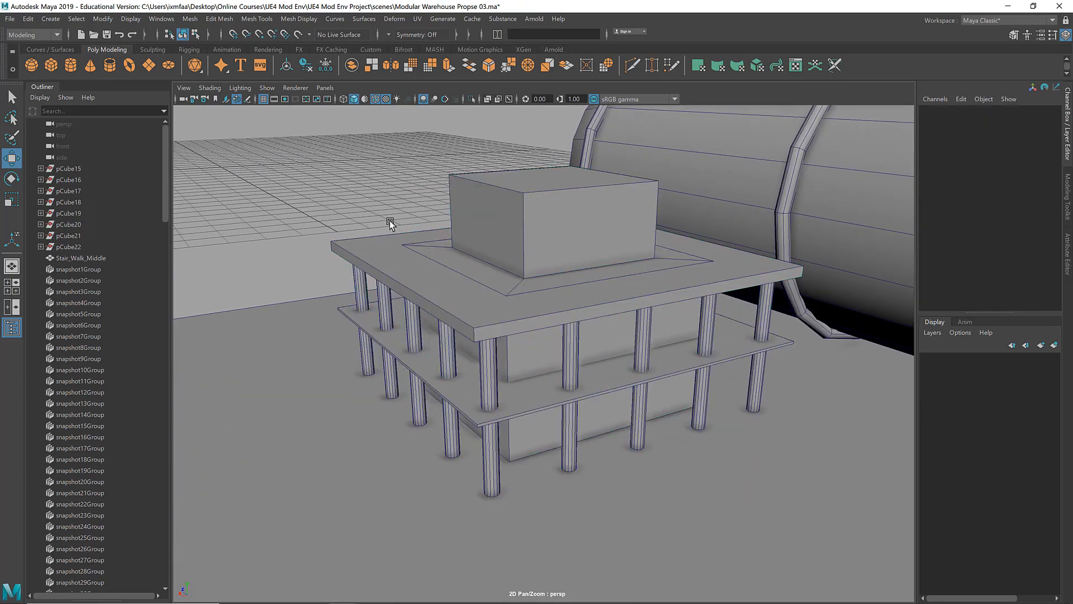
pyautogui.keyDown('alt'); pyautogui.moveTo(391, 221); pyautogui.dragTo(497, 257); pyautogui.keyUp('alt')
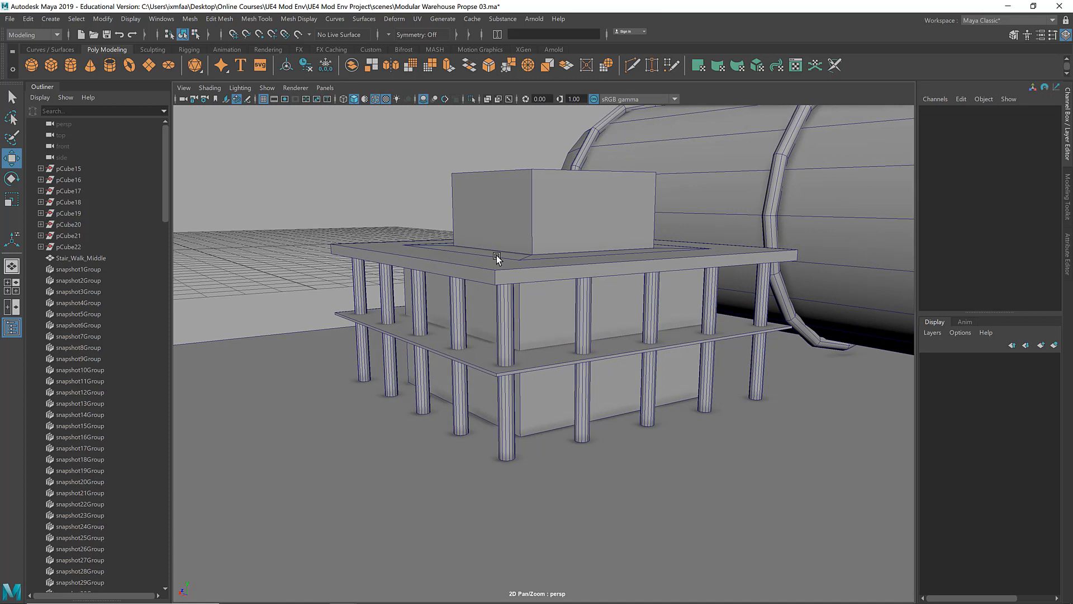
pyautogui.keyDown('alt'); pyautogui.moveTo(484, 271); pyautogui.dragTo(666, 248); pyautogui.keyUp('alt')
pyautogui.click(507, 268)
pyautogui.click(545, 243)
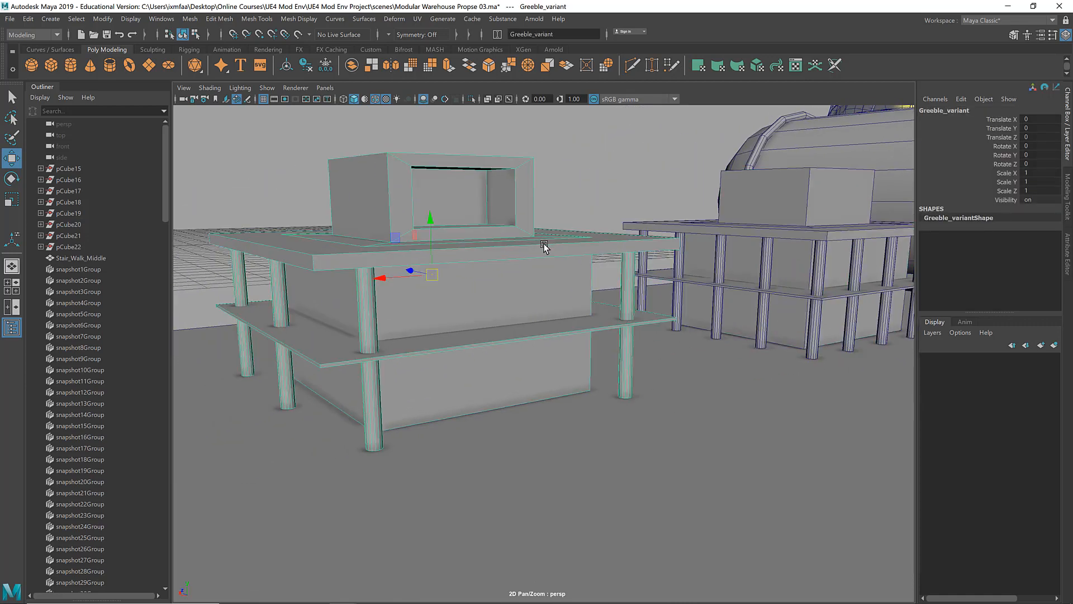
pyautogui.keyDown('alt'); pyautogui.moveTo(544, 243); pyautogui.dragTo(529, 258); pyautogui.keyUp('alt')
pyautogui.click(538, 180)
pyautogui.keyDown('alt'); pyautogui.moveTo(538, 180); pyautogui.dragTo(545, 207); pyautogui.keyUp('alt')
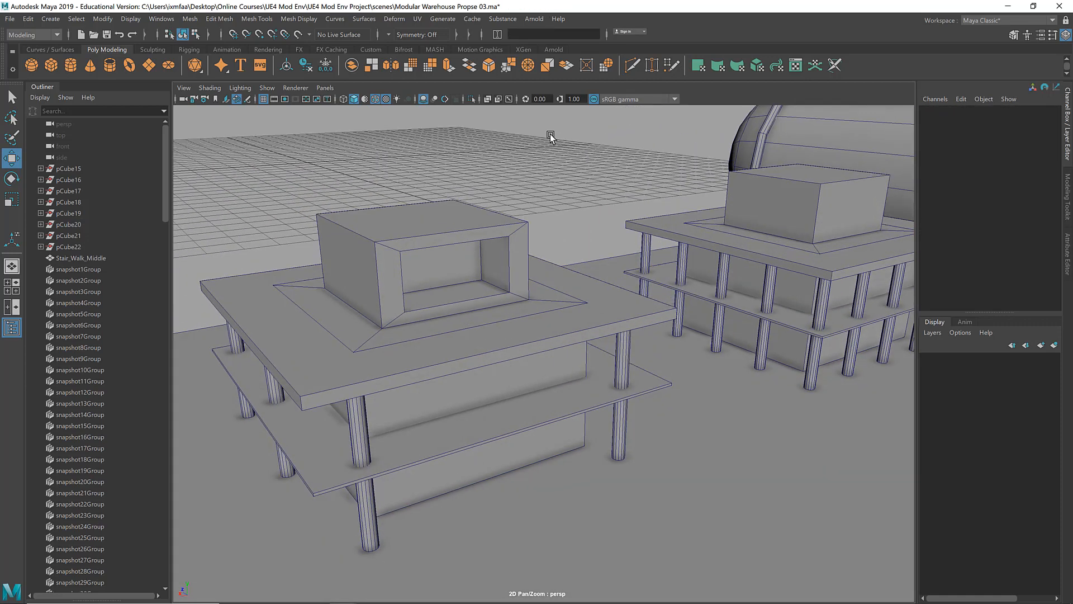
# Step: Disable the viewport's sRGB gamma view transform, then select the Greeble_variant prop and activate the Rotate tool on it
pyautogui.click(594, 99)
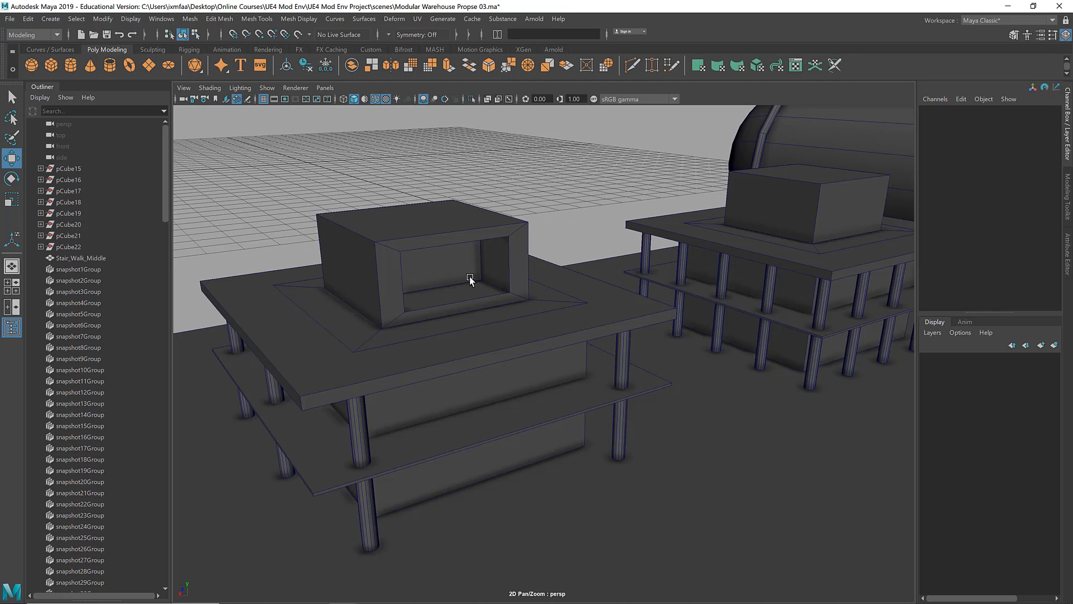
pyautogui.keyDown('alt'); pyautogui.moveTo(469, 276); pyautogui.dragTo(412, 268); pyautogui.keyUp('alt')
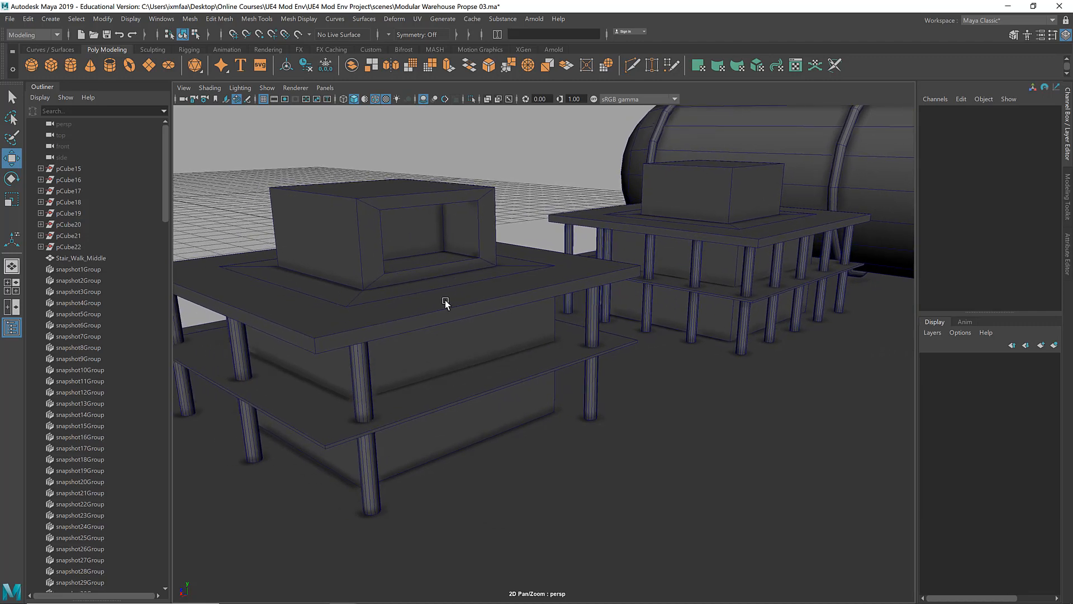
pyautogui.click(458, 311)
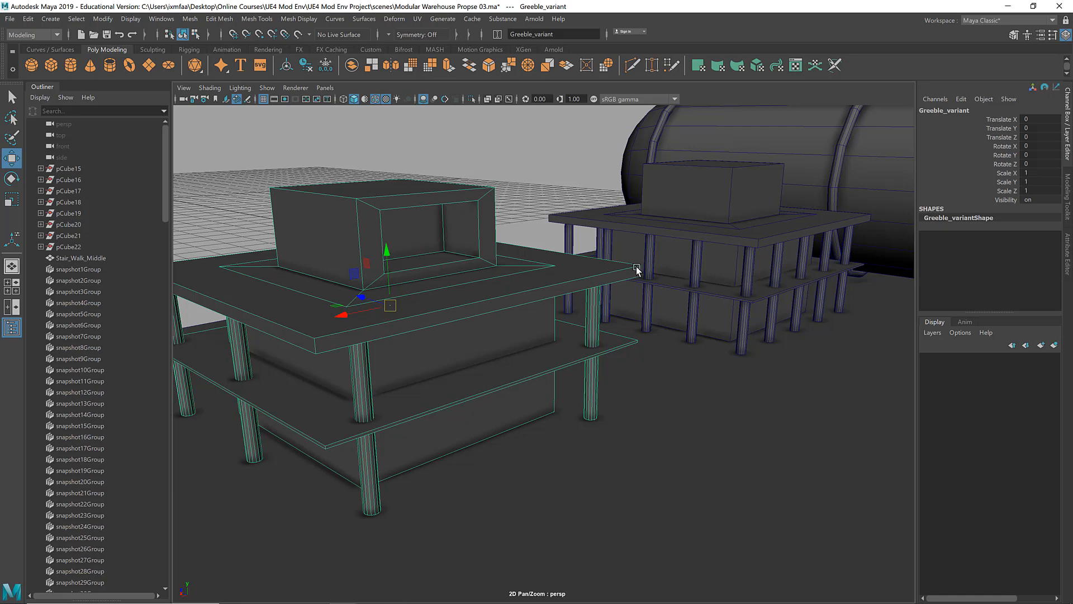
pyautogui.keyDown('alt'); pyautogui.moveTo(636, 266); pyautogui.dragTo(766, 296); pyautogui.keyUp('alt')
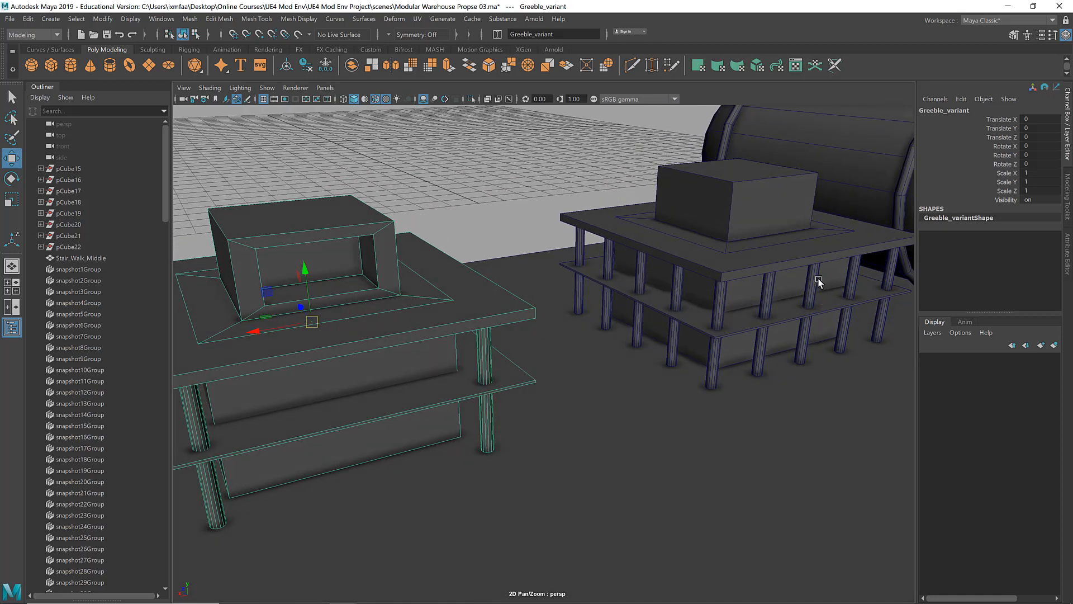
pyautogui.keyDown('alt'); pyautogui.moveTo(467, 376); pyautogui.dragTo(596, 313, button='middle'); pyautogui.keyUp('alt')
pyautogui.keyDown('alt'); pyautogui.moveTo(596, 312); pyautogui.dragTo(527, 322); pyautogui.keyUp('alt')
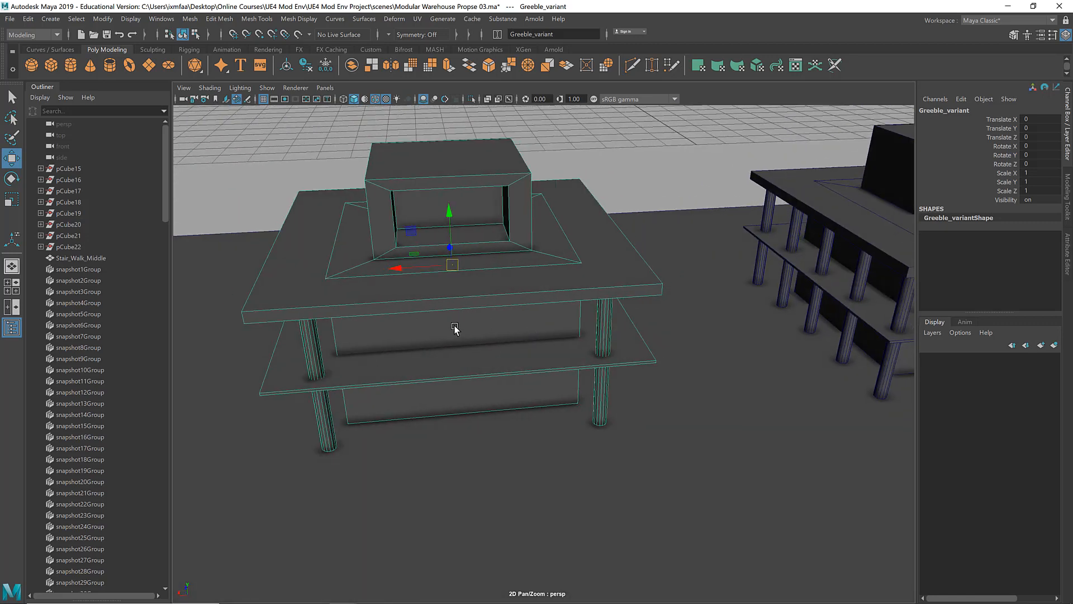
pyautogui.keyDown('alt'); pyautogui.moveTo(443, 334); pyautogui.dragTo(625, 255); pyautogui.keyUp('alt')
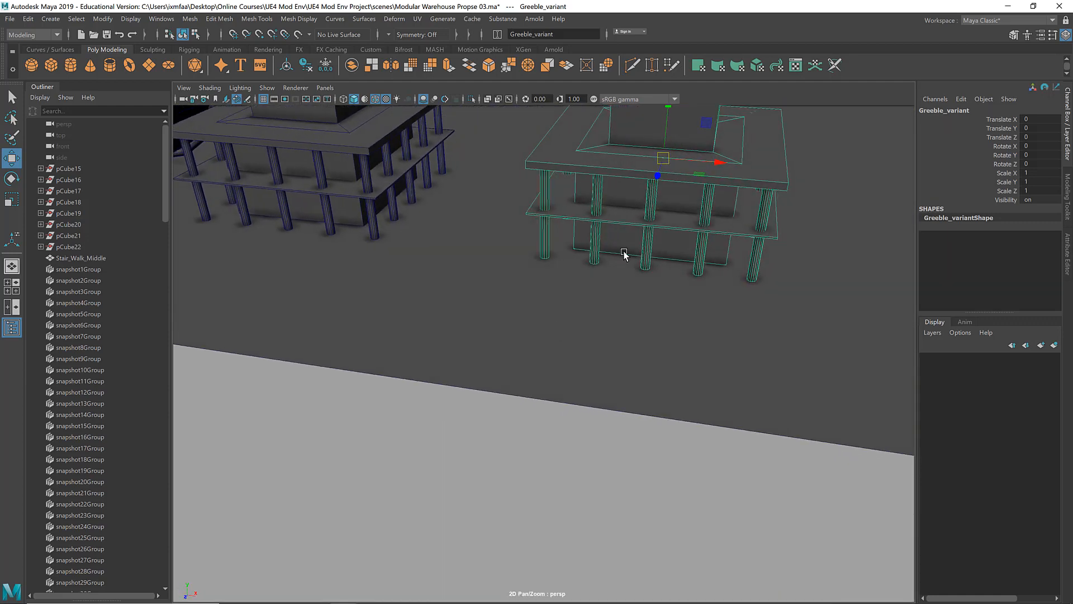
pyautogui.keyDown('alt'); pyautogui.moveTo(703, 214); pyautogui.dragTo(523, 298); pyautogui.keyUp('alt')
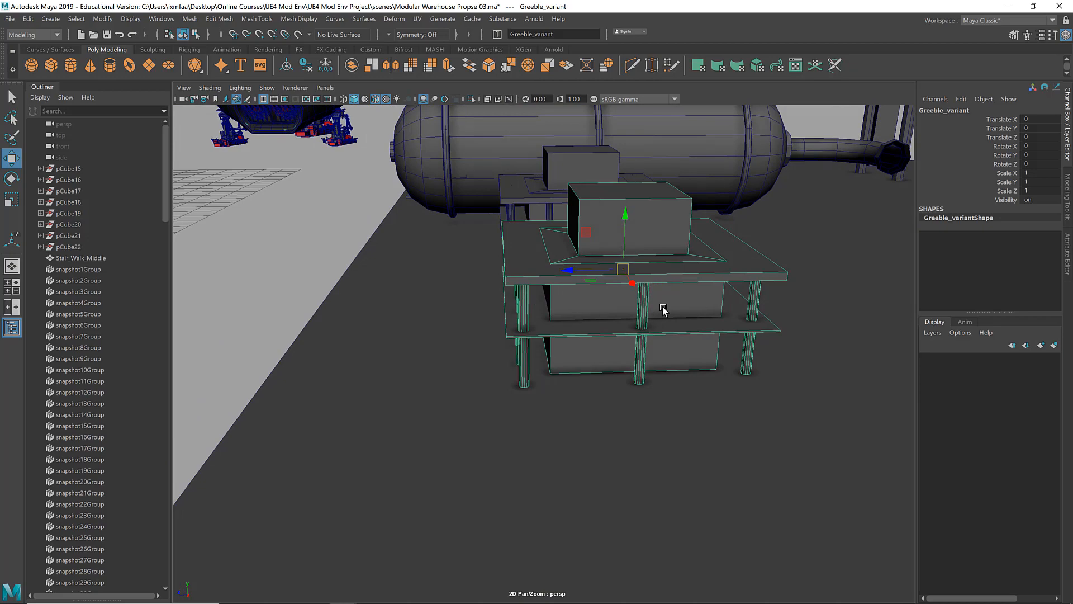
pyautogui.keyDown('alt'); pyautogui.moveTo(664, 311); pyautogui.dragTo(536, 314); pyautogui.keyUp('alt')
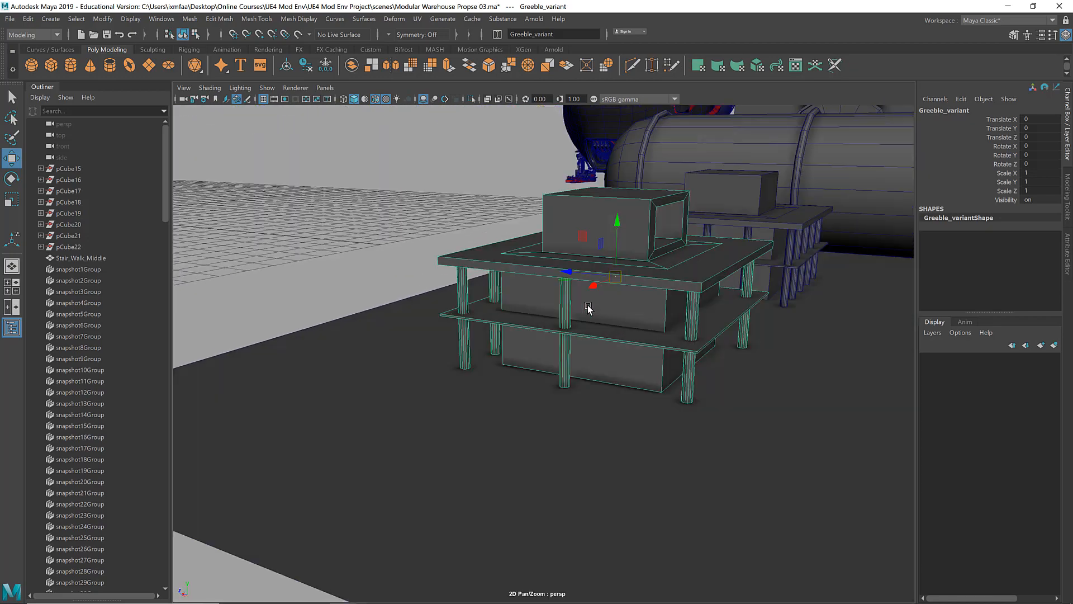
pyautogui.press('e')
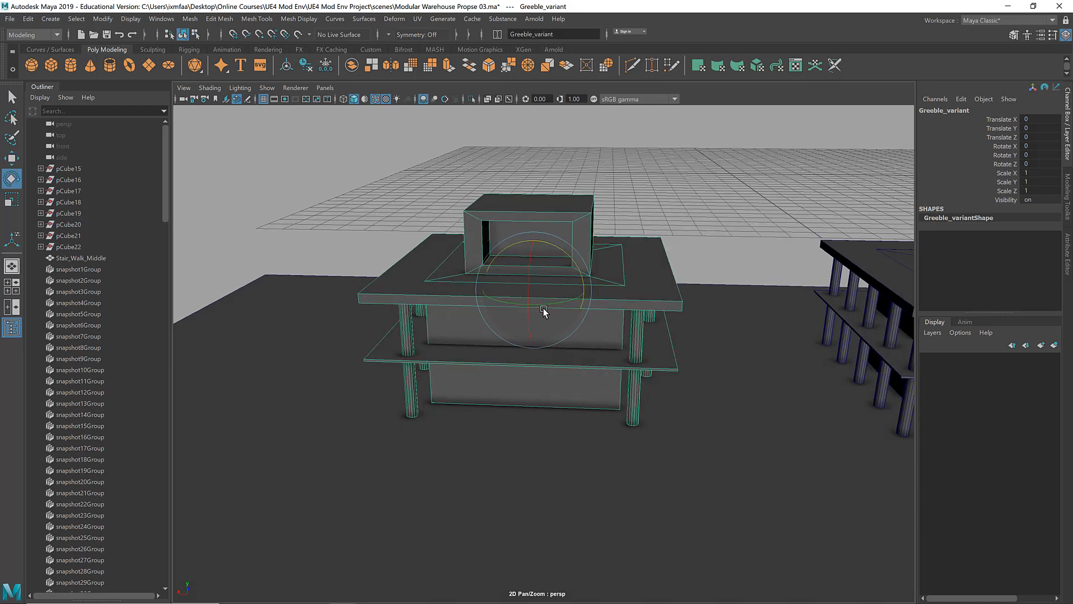